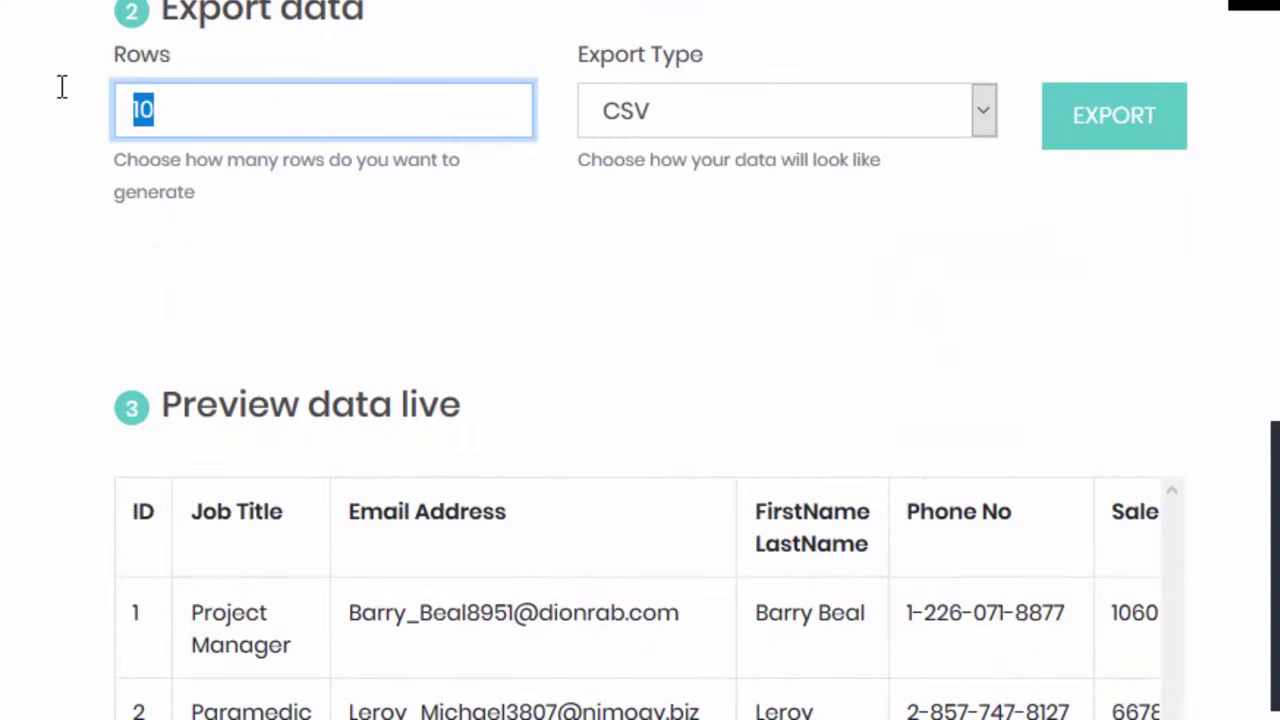
Export the 50-row test data as CSV and open it with Excel (default)
type("1000")
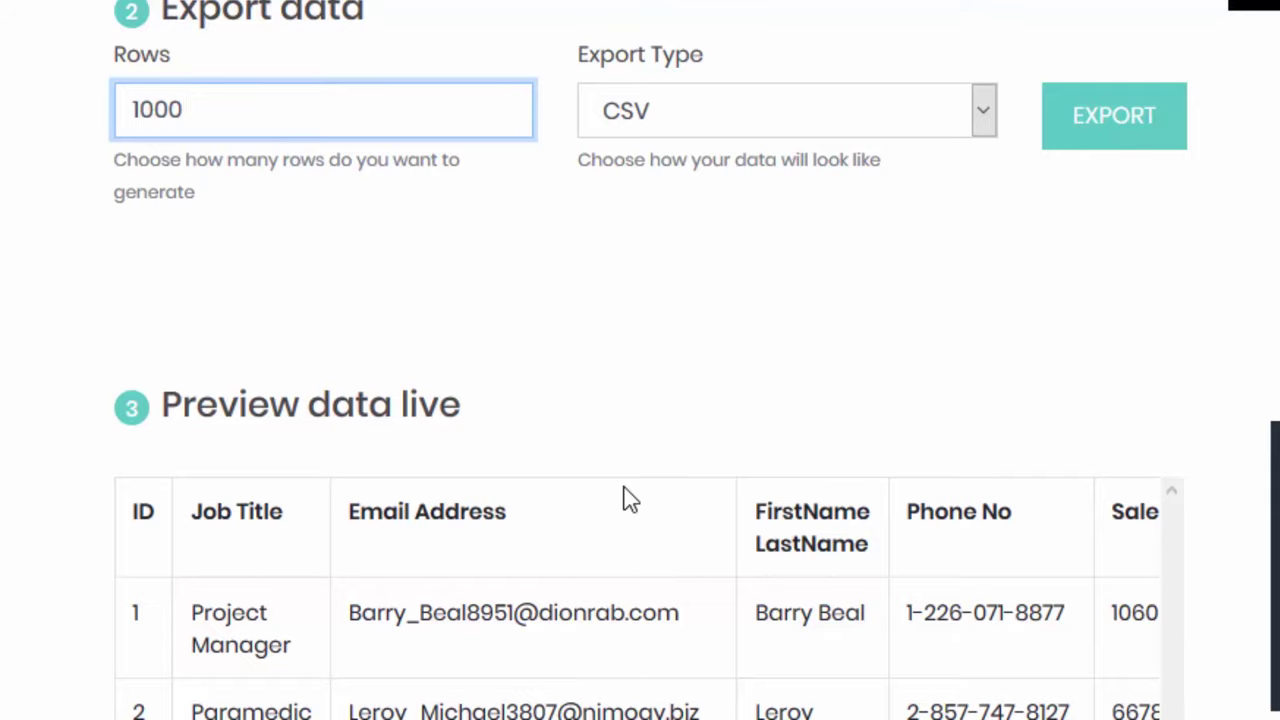
scroll(622, 490, "down", 5)
scroll(612, 462, "up", 5)
scroll(609, 456, "up", 5)
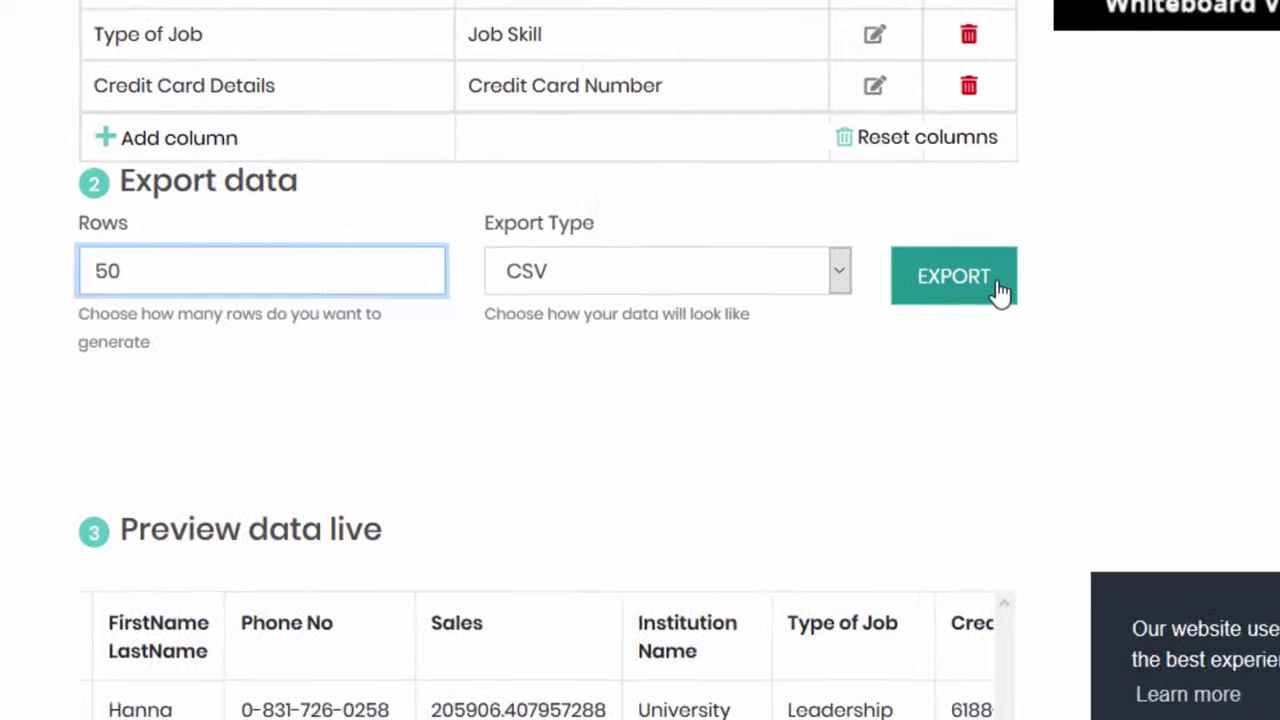
left_click(806, 298)
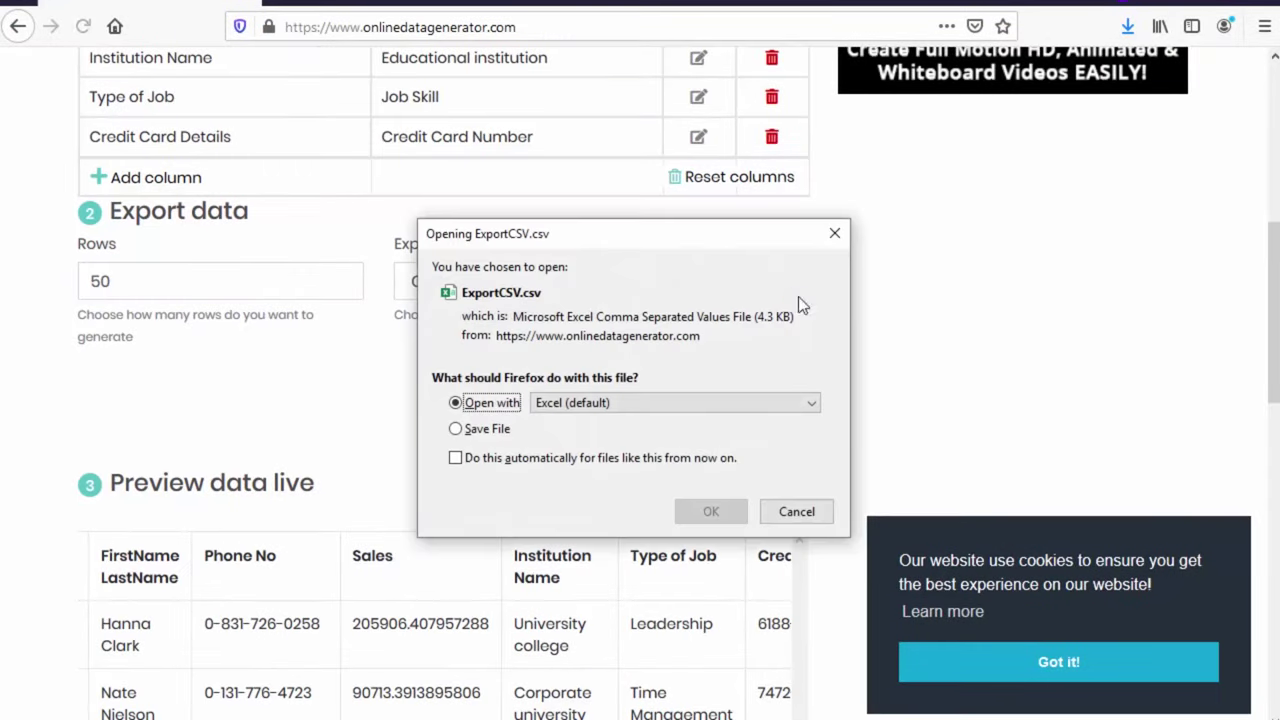
left_click_drag(640, 229, 543, 199)
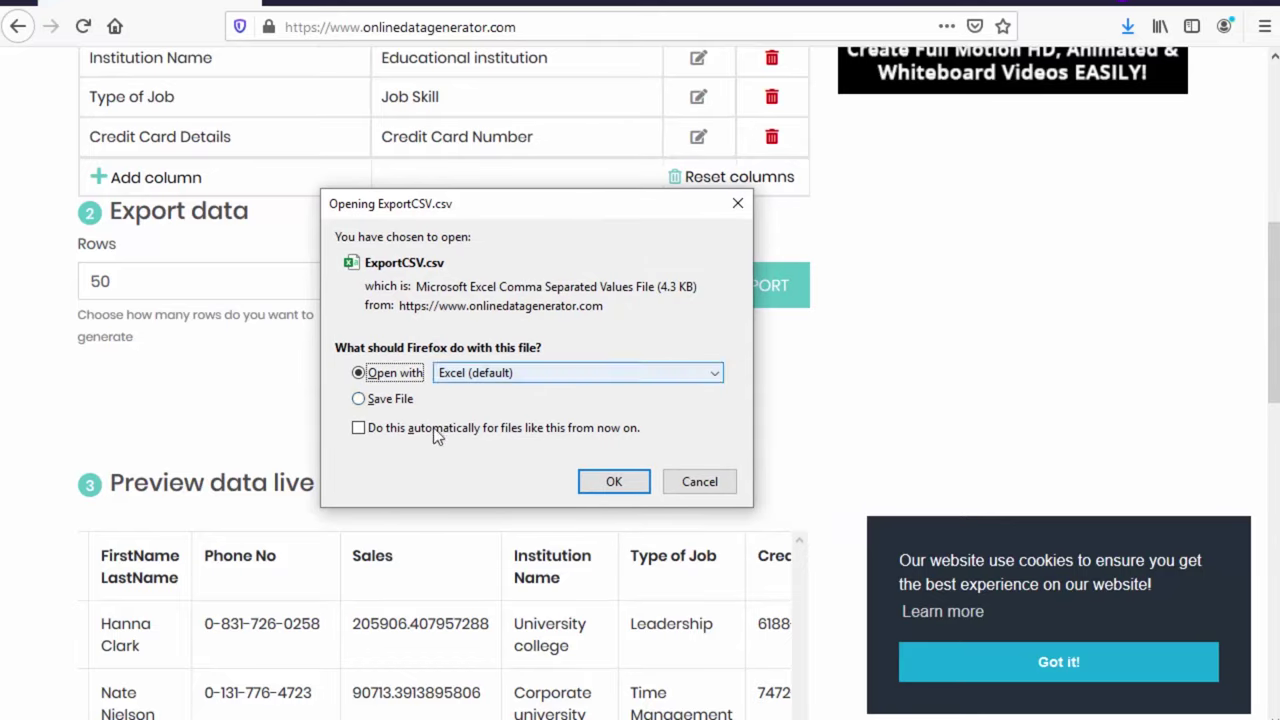
left_click(625, 482)
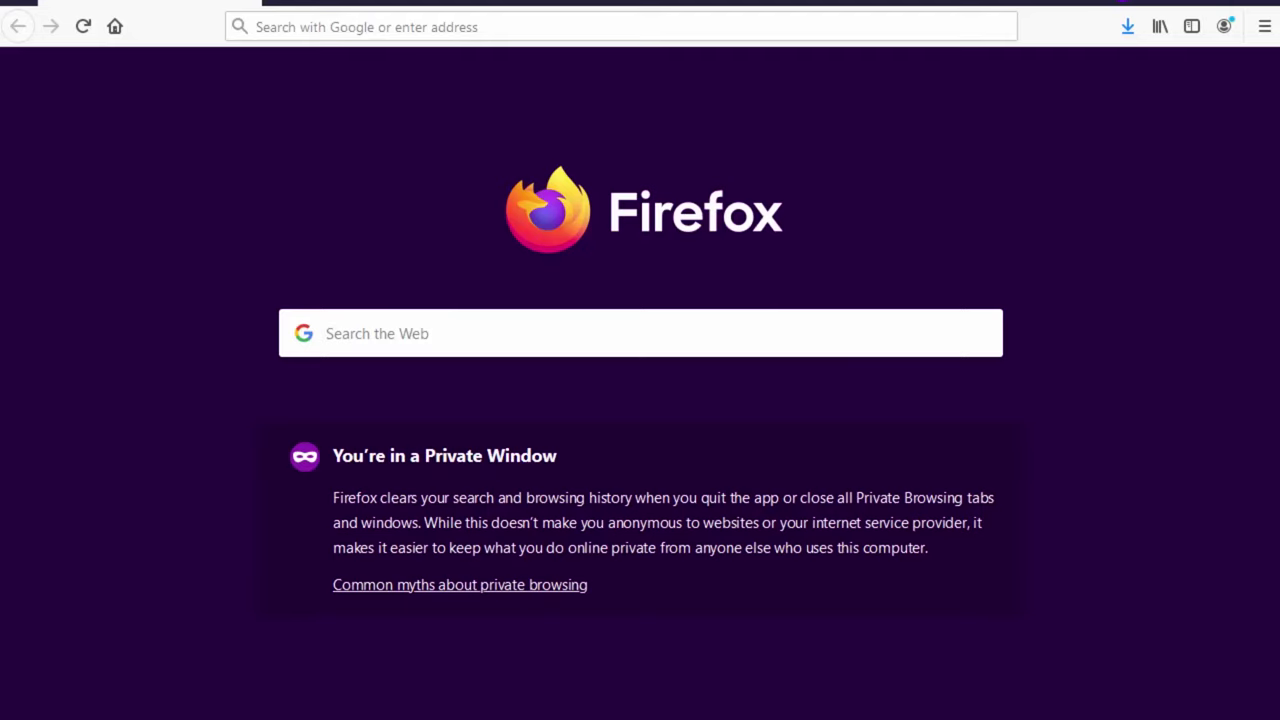
Load onlinedatagenerator.com in Firefox
left_click(640, 27)
type("onlinedatagenerator.com")
key("Return")
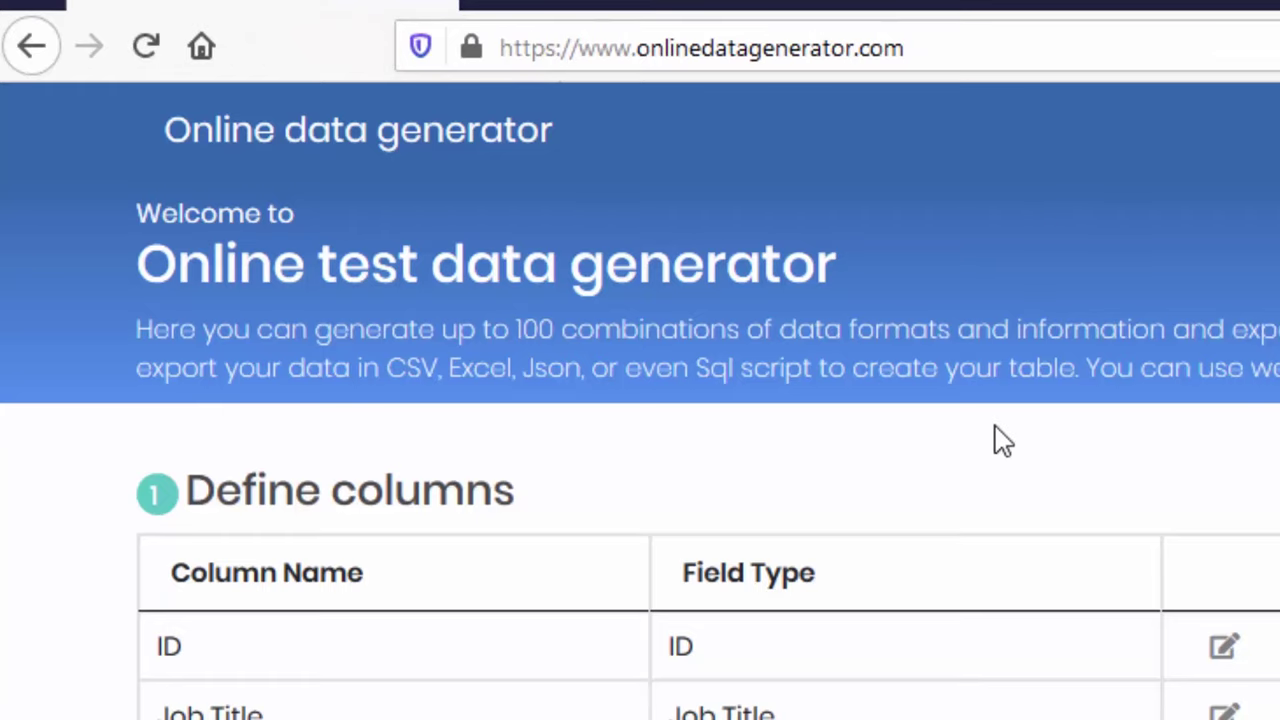
Set the Rows value under Export data to 1000
scroll(997, 437, "down", 5)
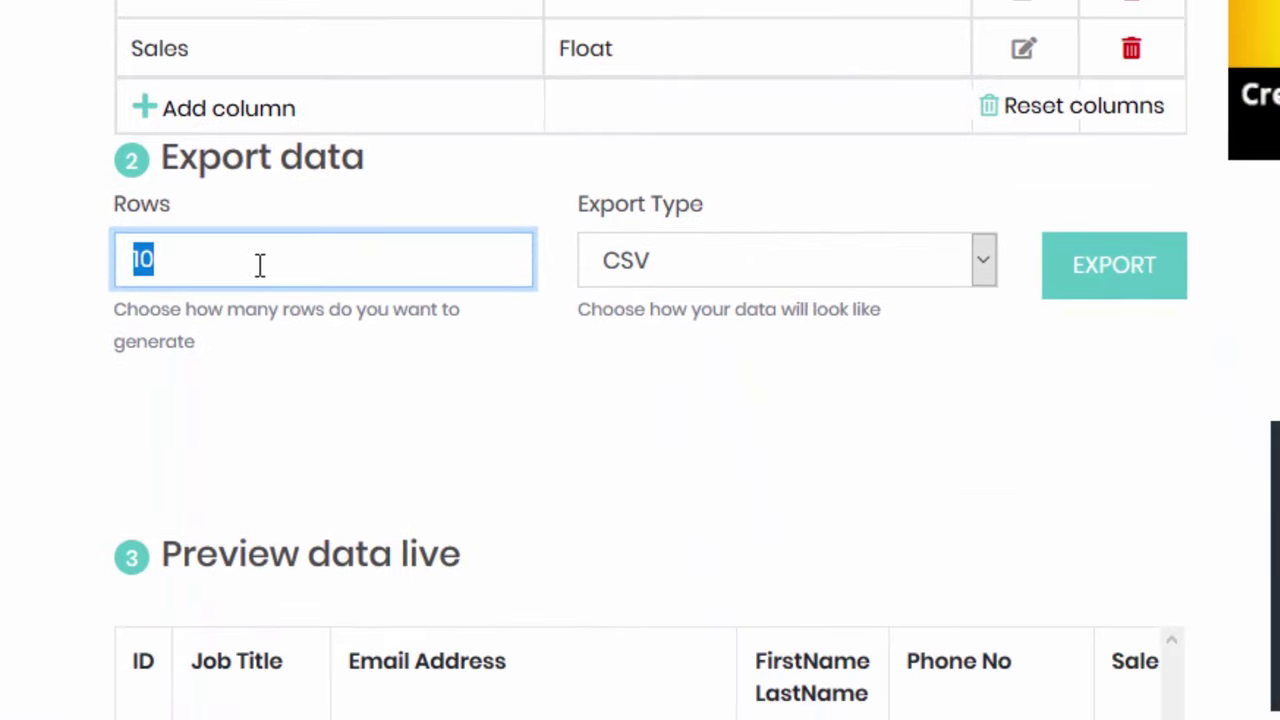
scroll(587, 189, "down", 6)
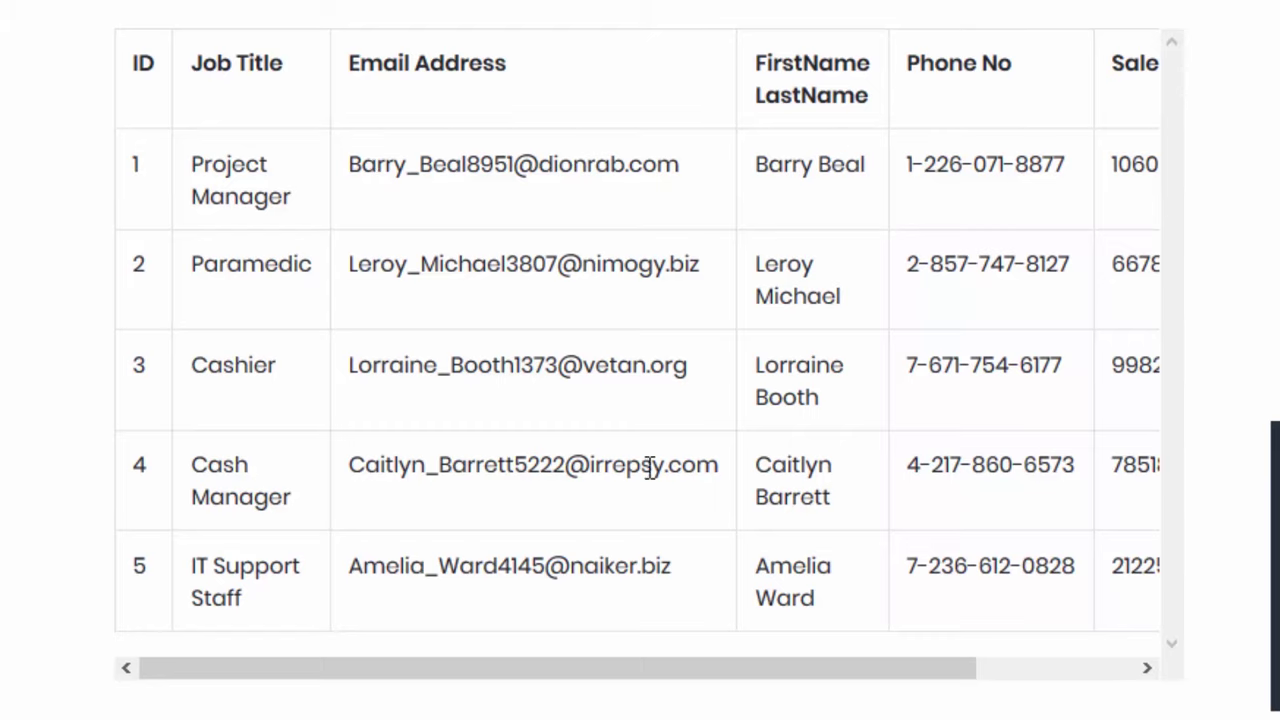
scroll(494, 329, "up", 5)
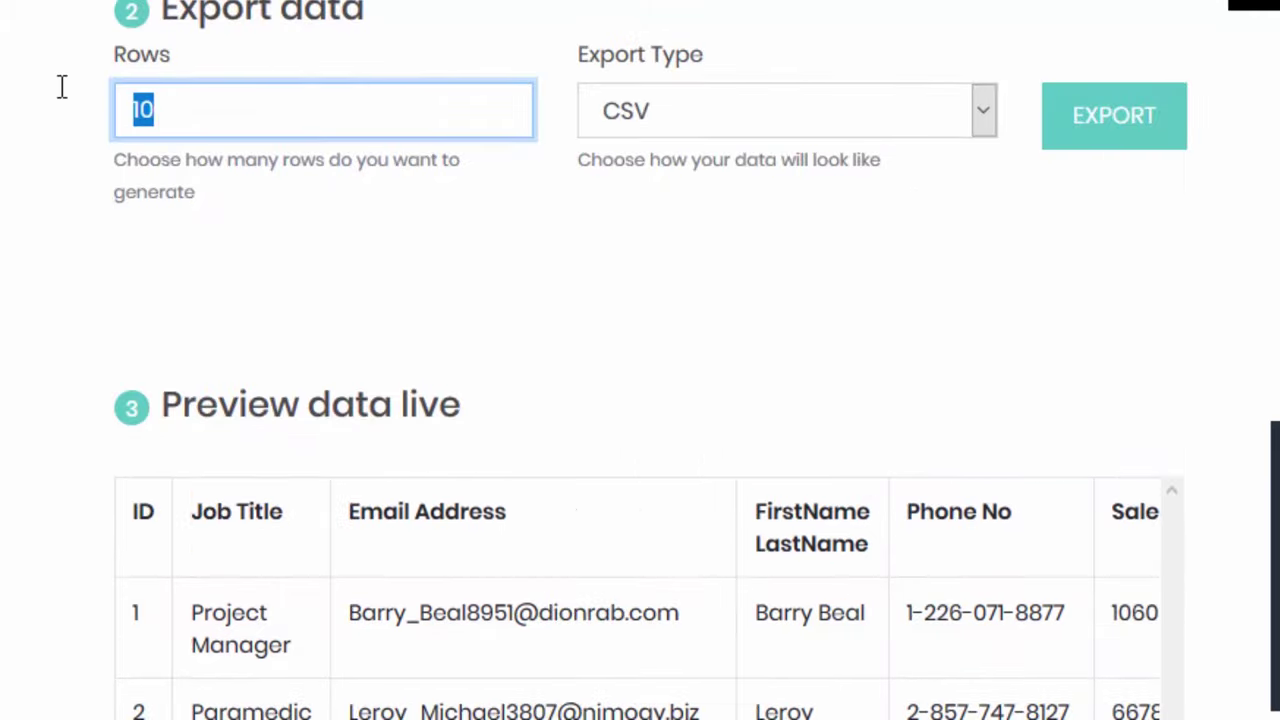
type("1000")
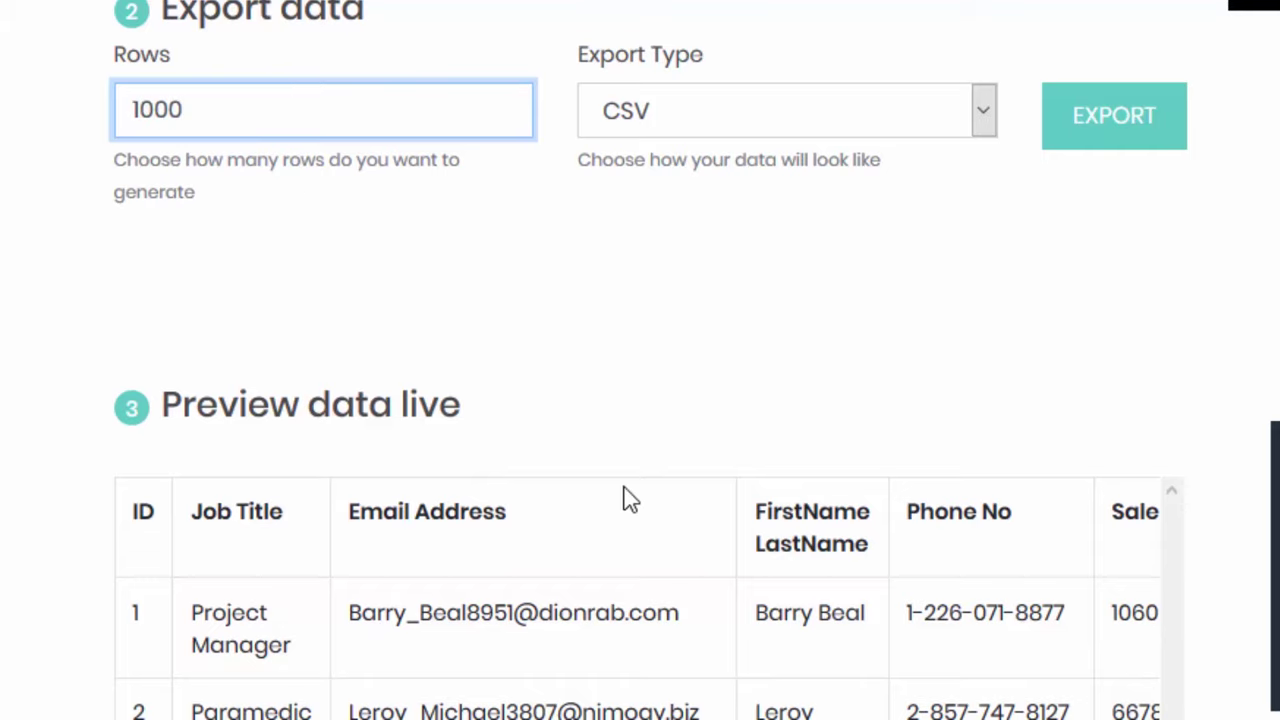
scroll(625, 497, "down", 5)
scroll(625, 470, "up", 5)
scroll(605, 460, "up", 5)
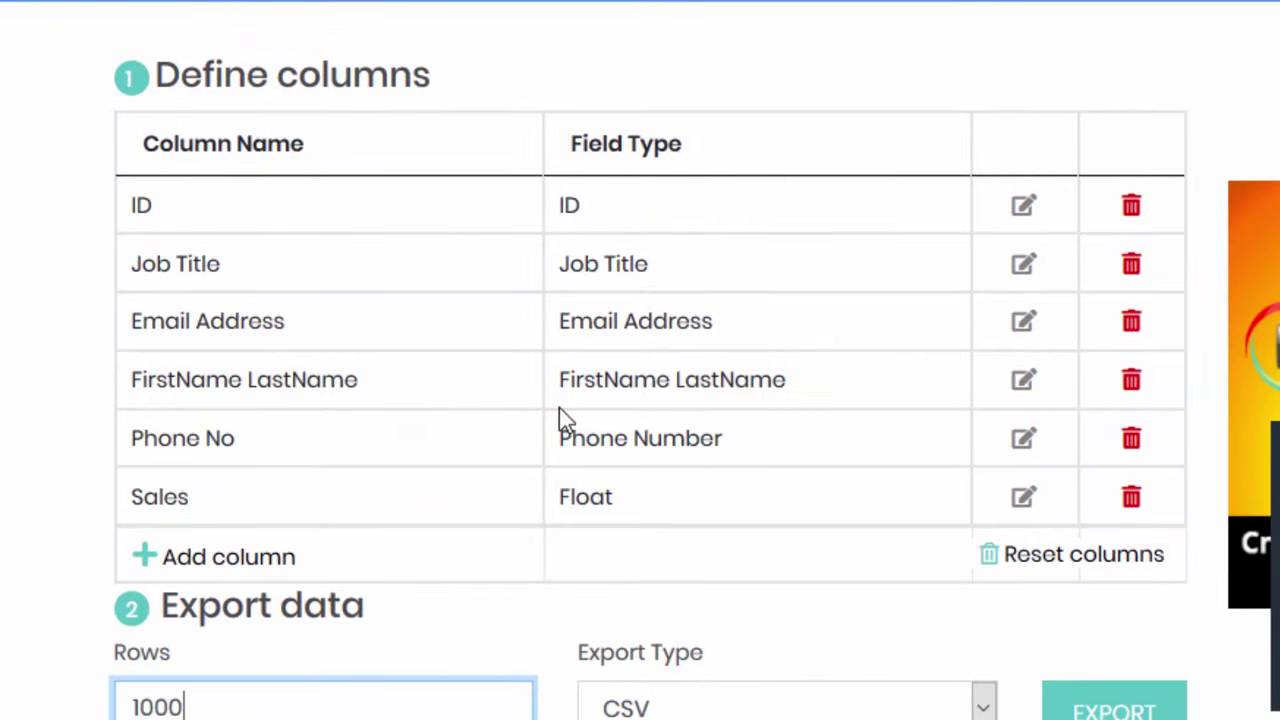
scroll(612, 300, "down", 7)
scroll(600, 200, "up", 4)
scroll(674, 40, "down", 1)
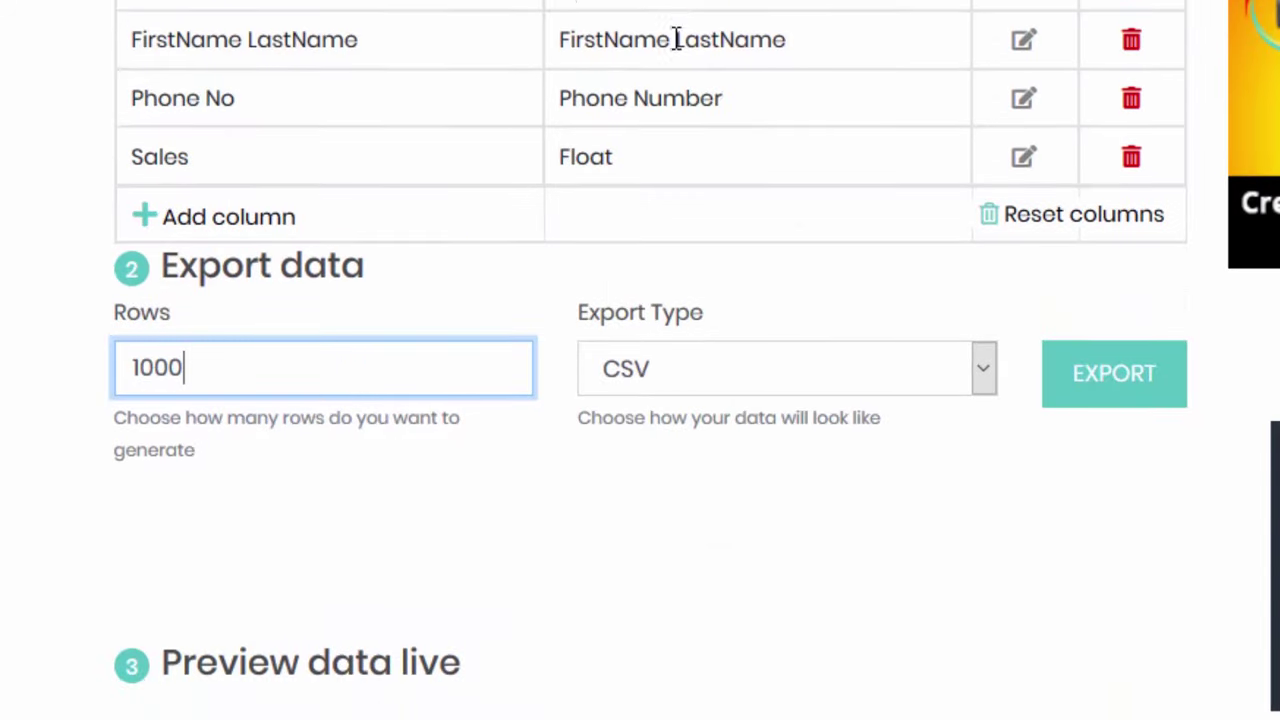
scroll(678, 50, "down", 9)
scroll(557, 520, "up", 2)
scroll(557, 520, "right", 3)
scroll(389, 294, "left", 4)
scroll(409, 277, "up", 5)
scroll(400, 185, "up", 3)
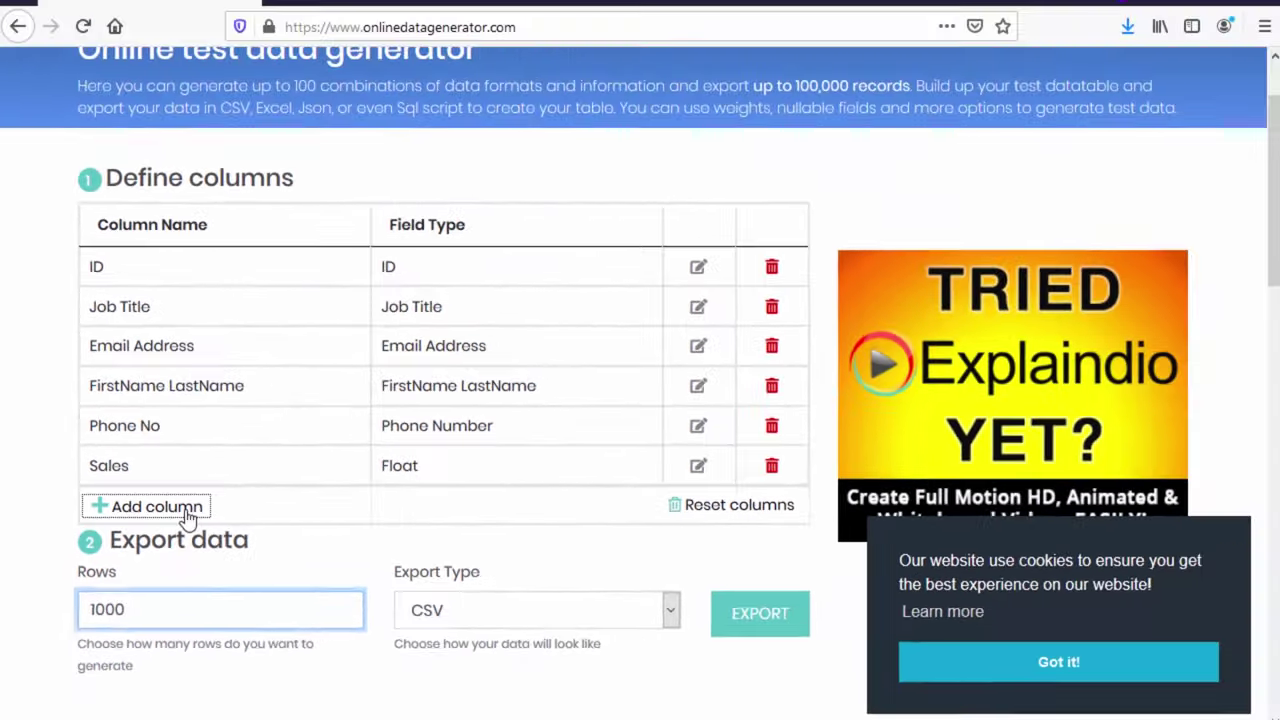
Add a new column using the Education category's Educational institution format
left_click(185, 512)
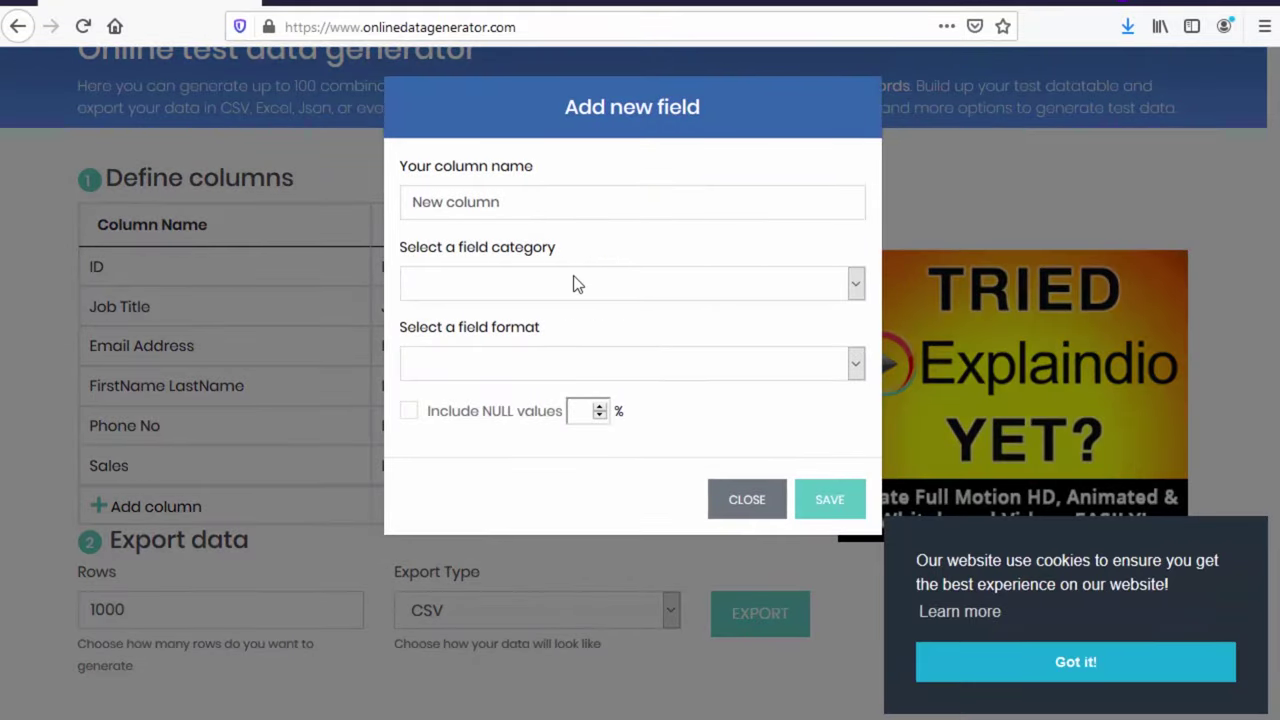
left_click(537, 286)
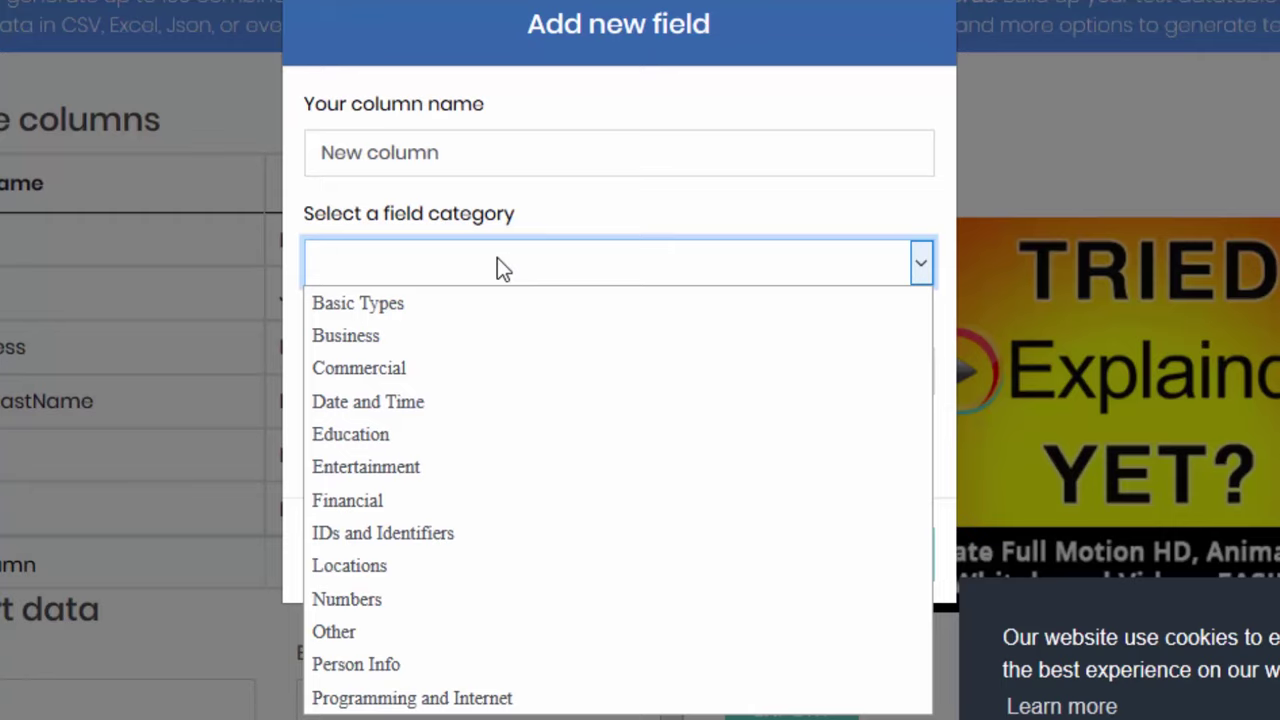
left_click(448, 440)
left_click(632, 382)
left_click(655, 376)
left_click(655, 376)
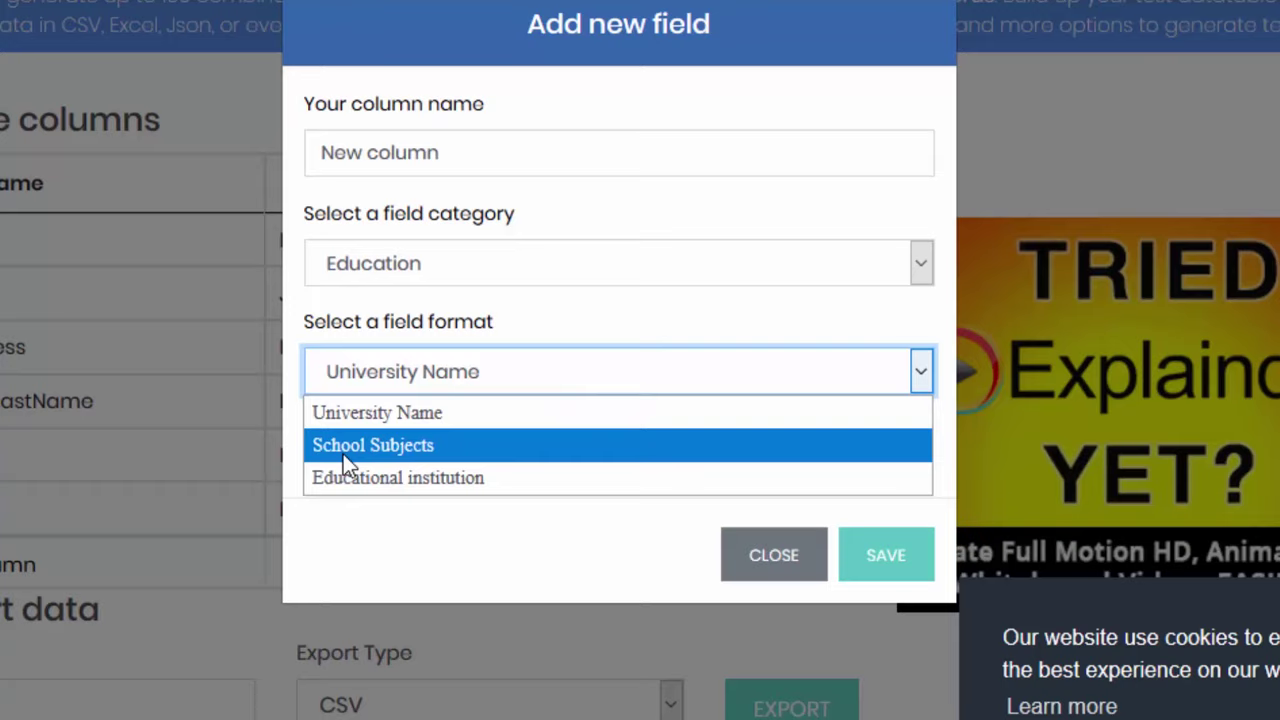
left_click(390, 477)
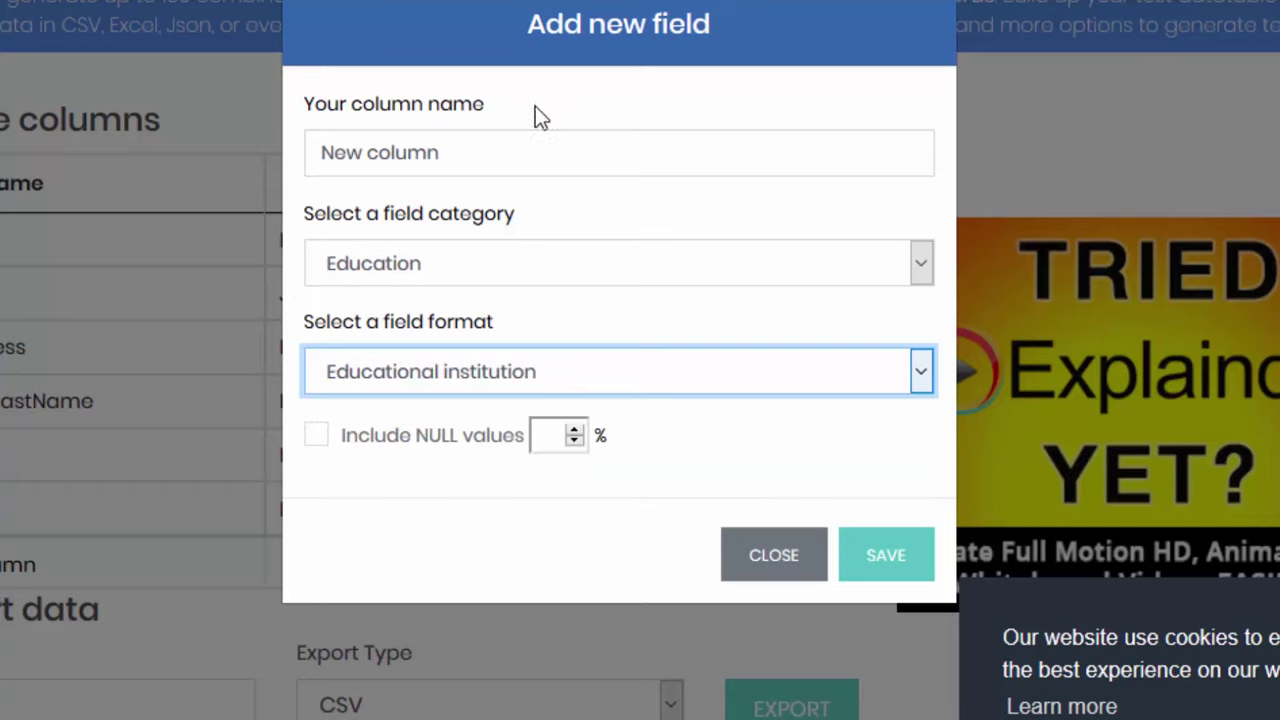
Name the column 'Institution Name', save it, and review its college-type preview
left_click(525, 150)
left_click_drag(525, 150, 101, 147)
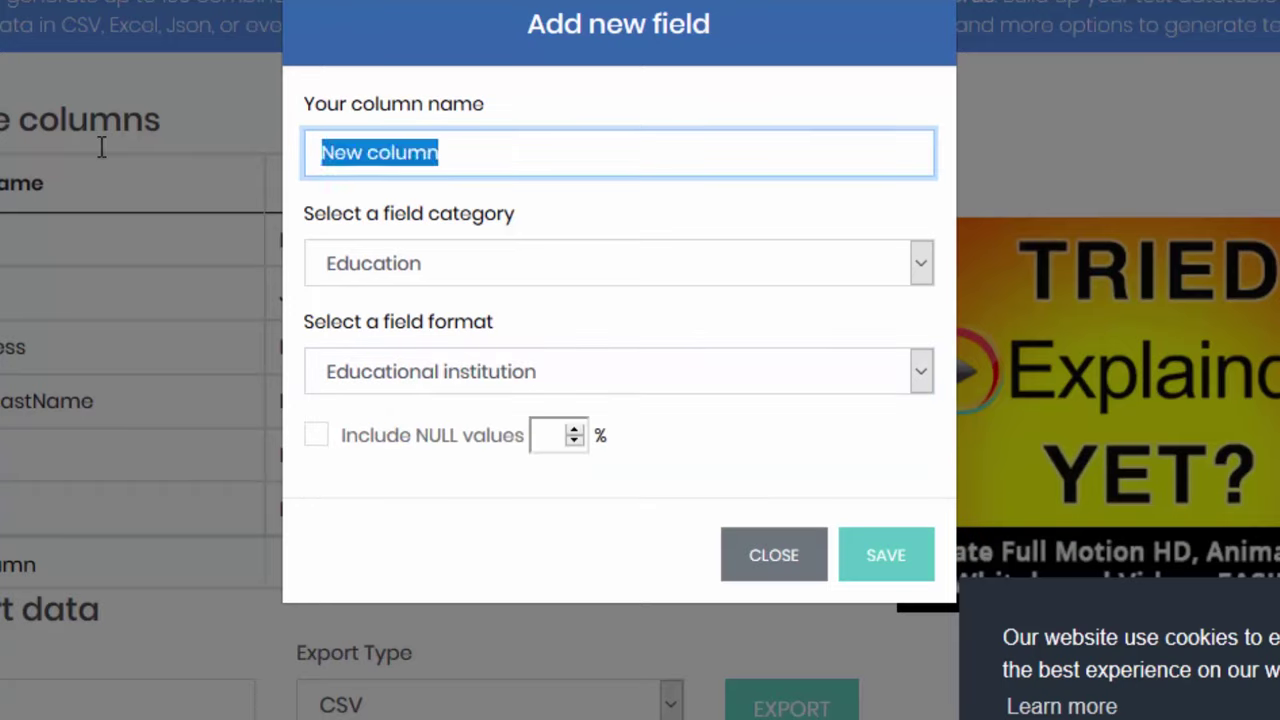
type("Institution Nam")
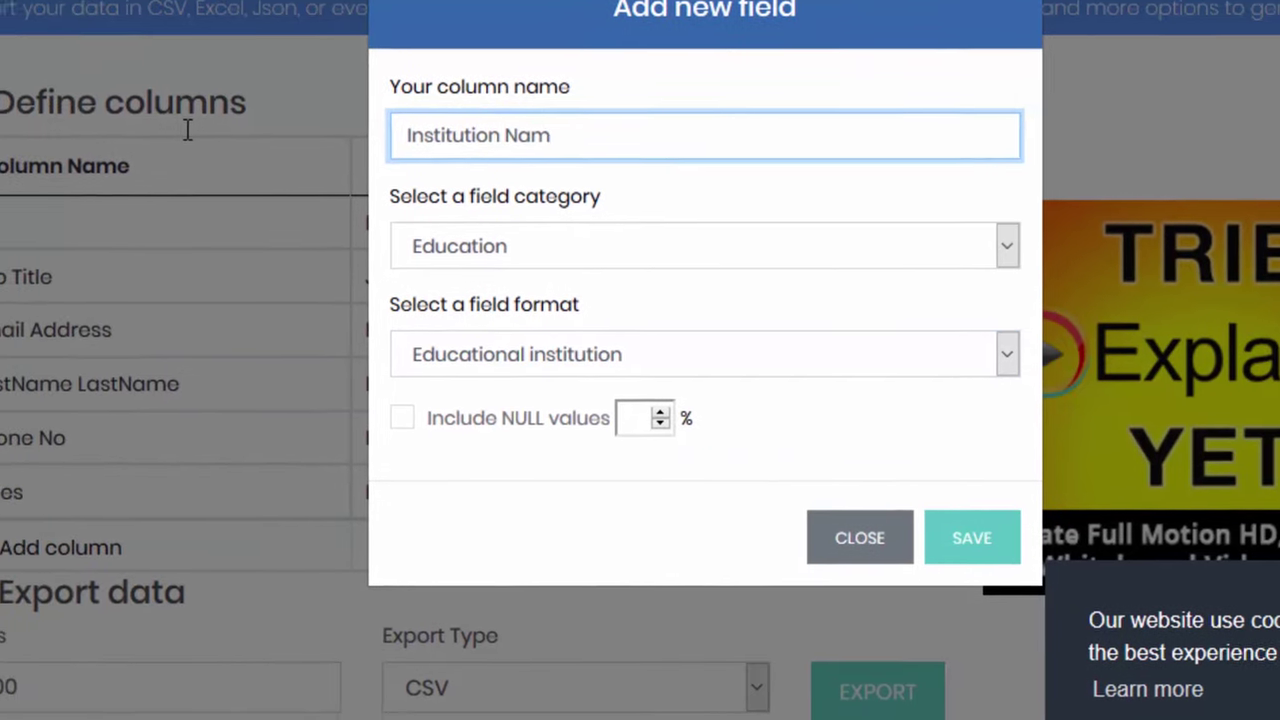
type("e")
left_click(1091, 513)
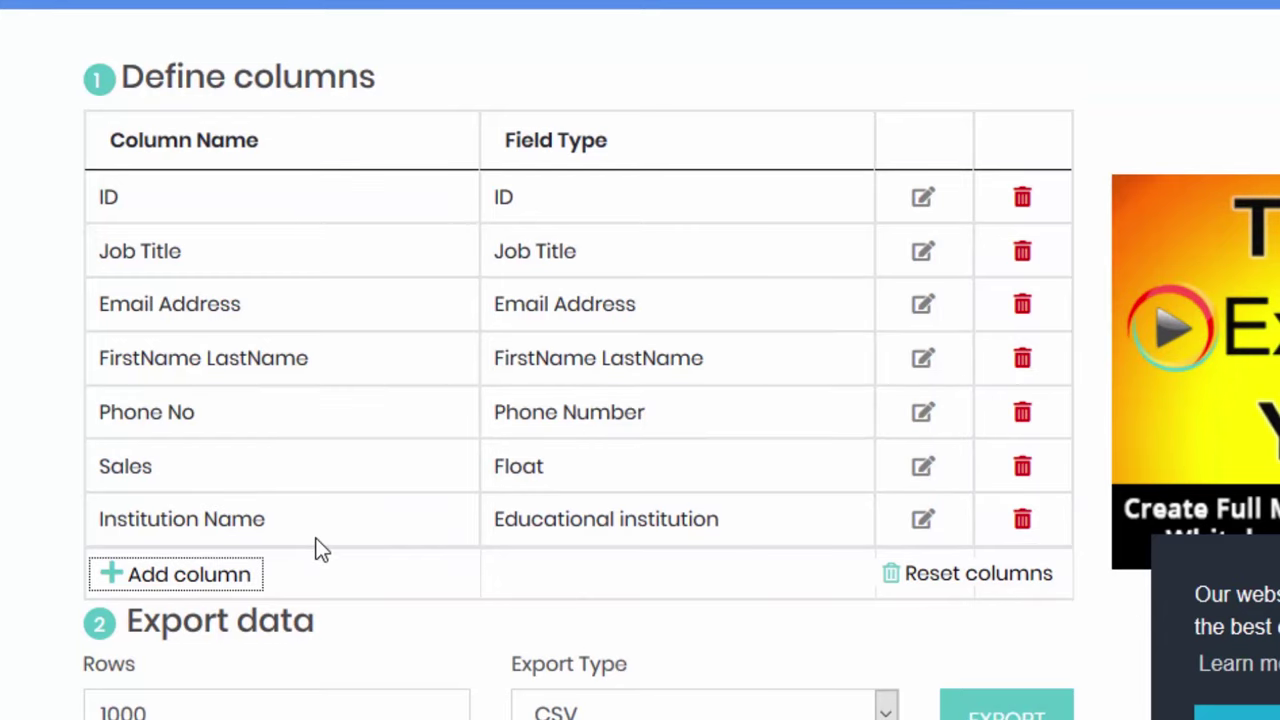
scroll(349, 472, "down", 5)
scroll(467, 345, "down", 6)
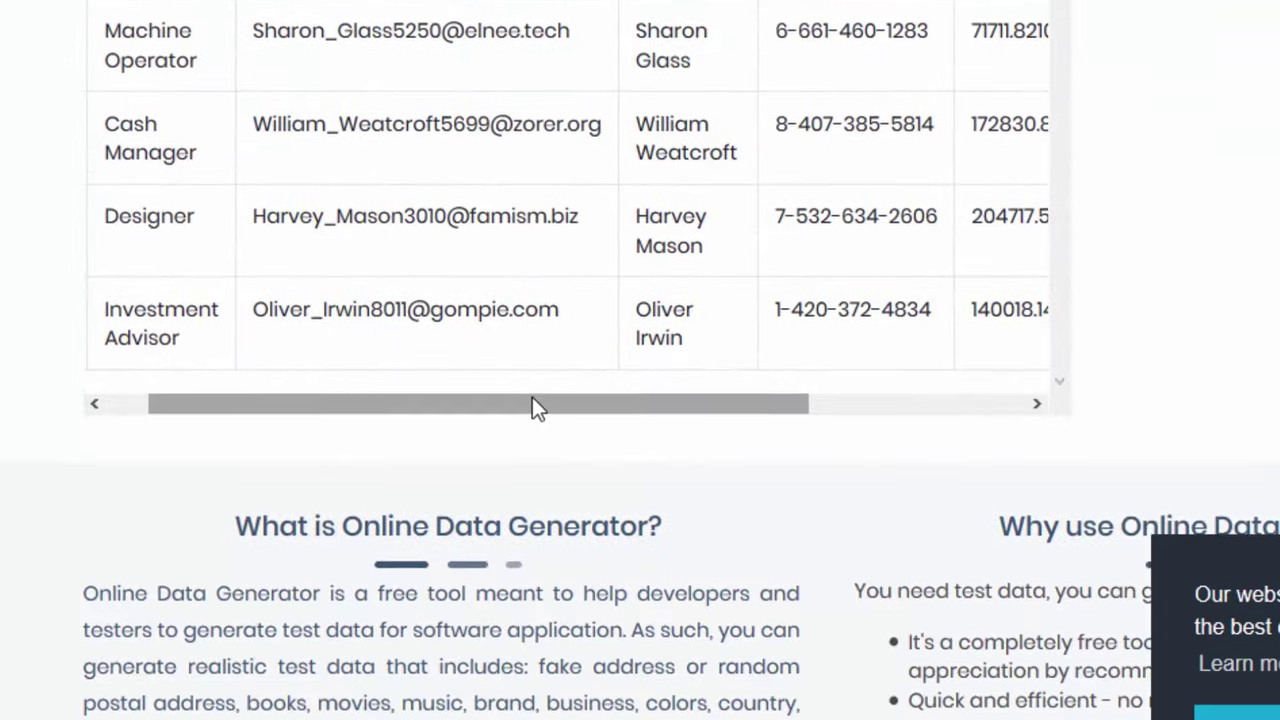
scroll(532, 405, "up", 4)
scroll(532, 405, "down", 3)
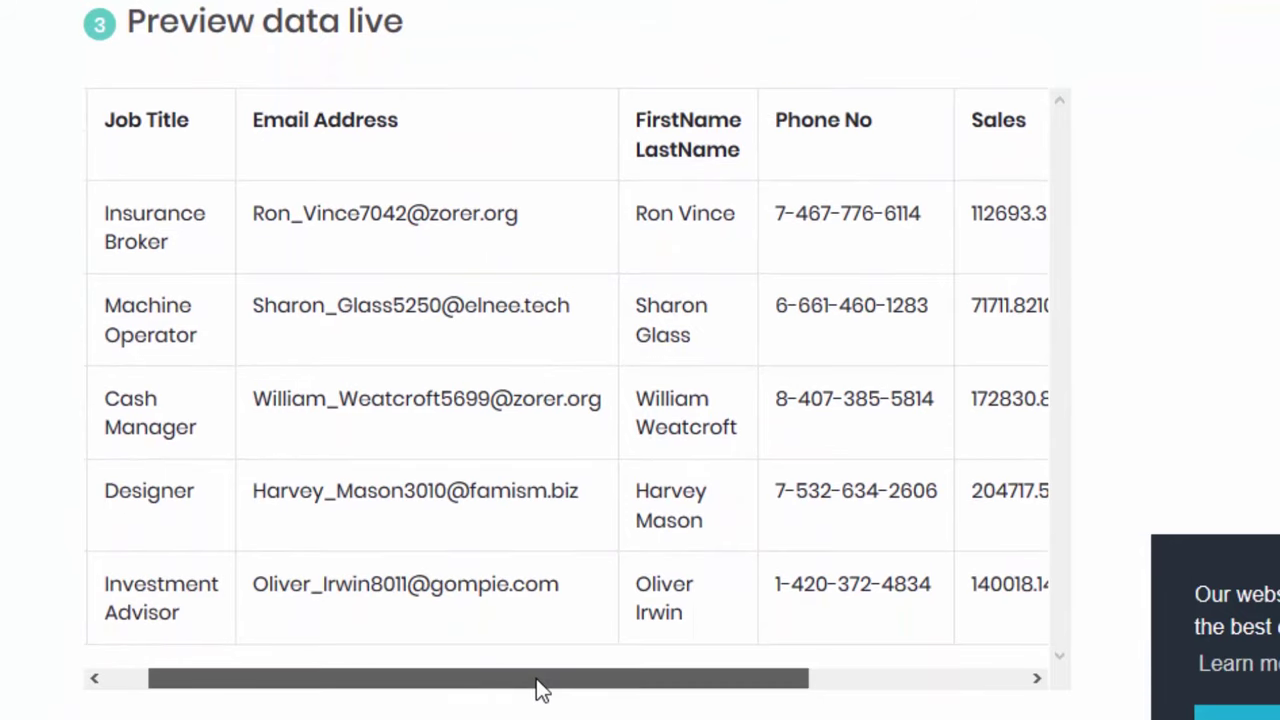
left_click_drag(536, 678, 920, 688)
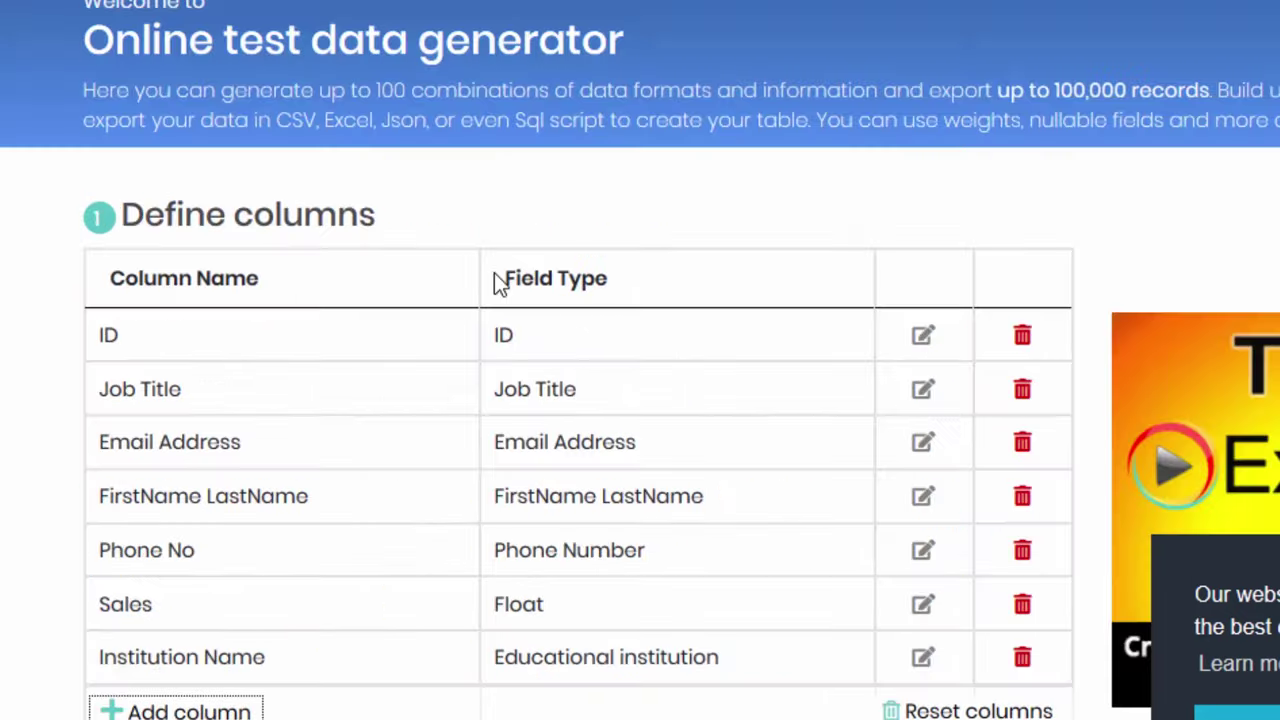
scroll(494, 272, "down", 5)
left_click(222, 180)
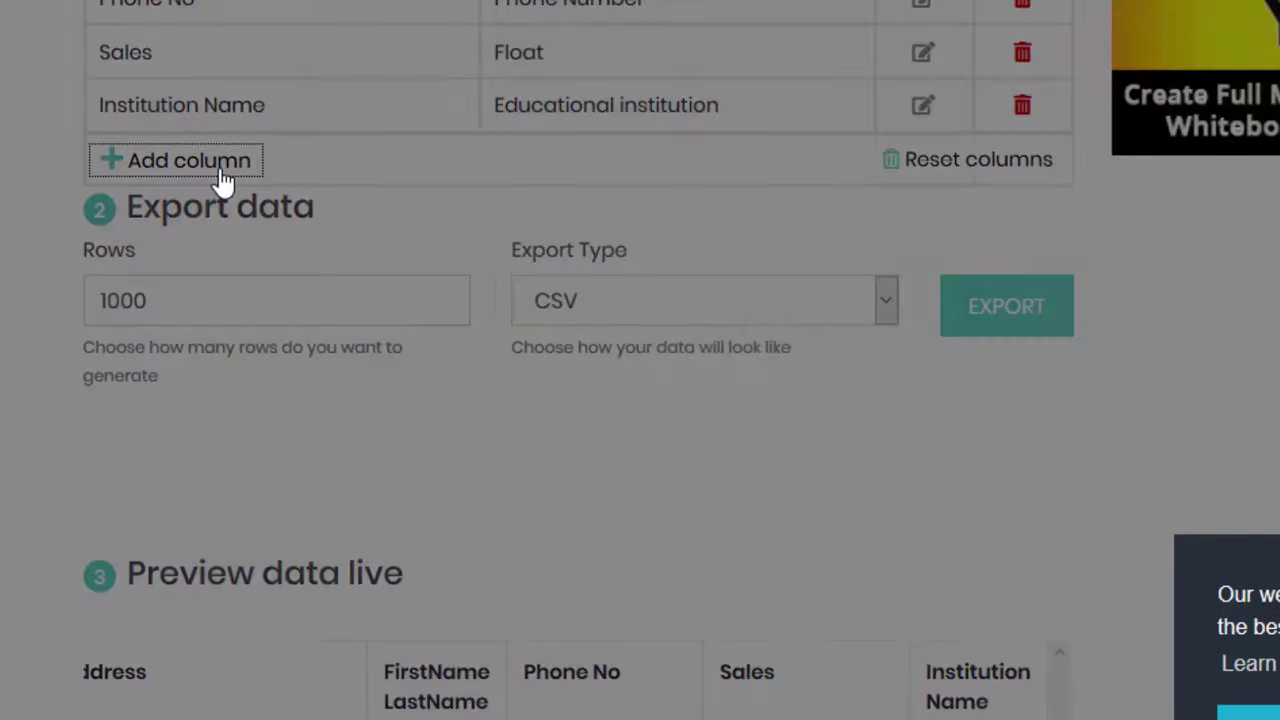
Set the new column's category to Business and its format to Job Skill
left_click(827, 237)
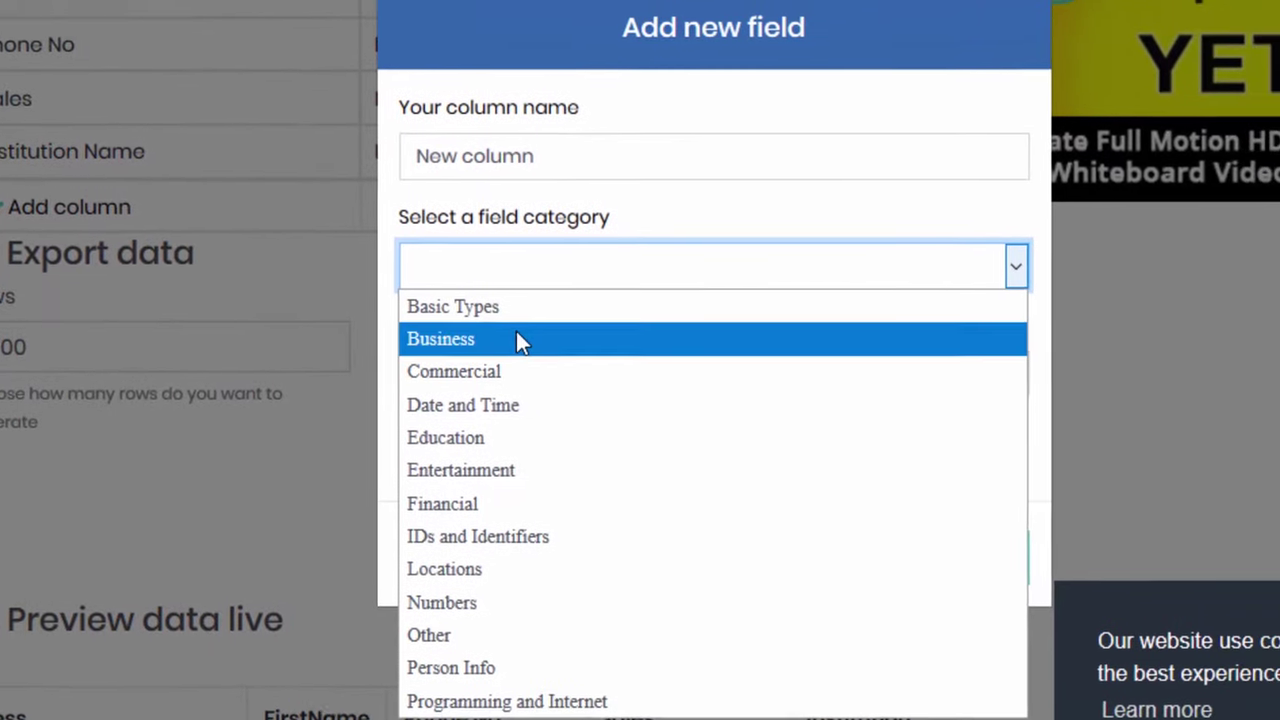
left_click(503, 345)
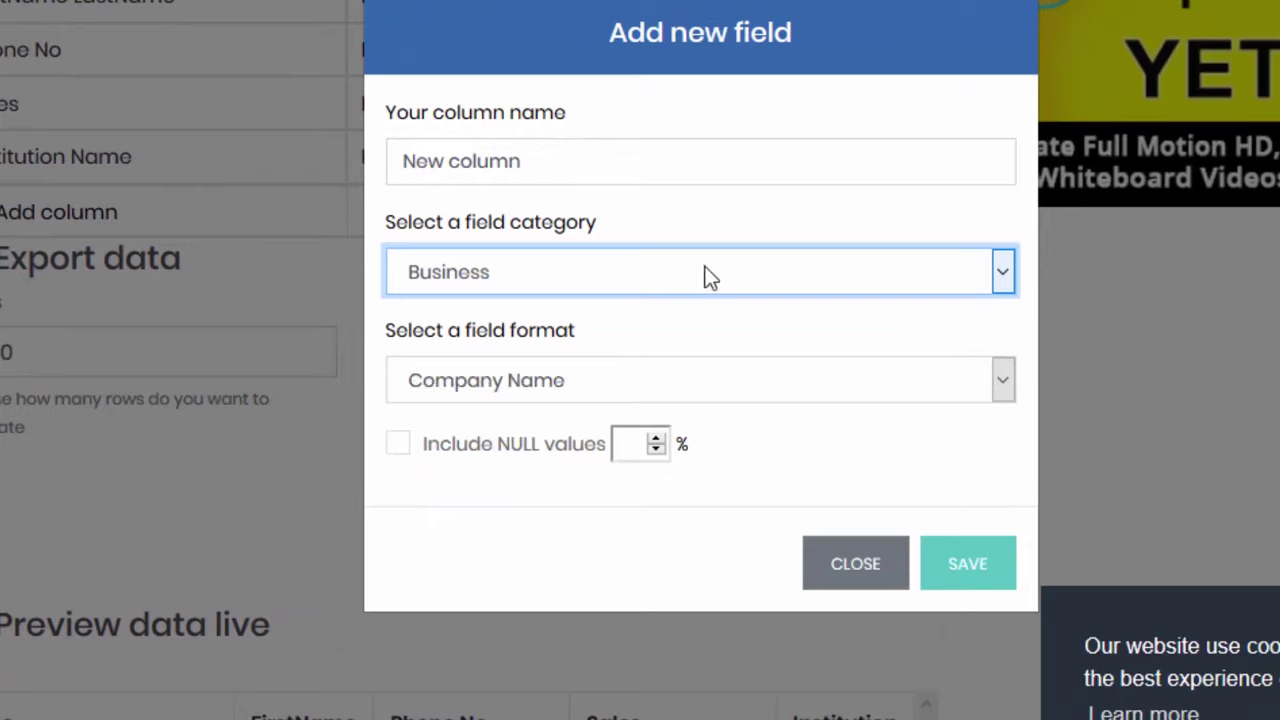
left_click(831, 380)
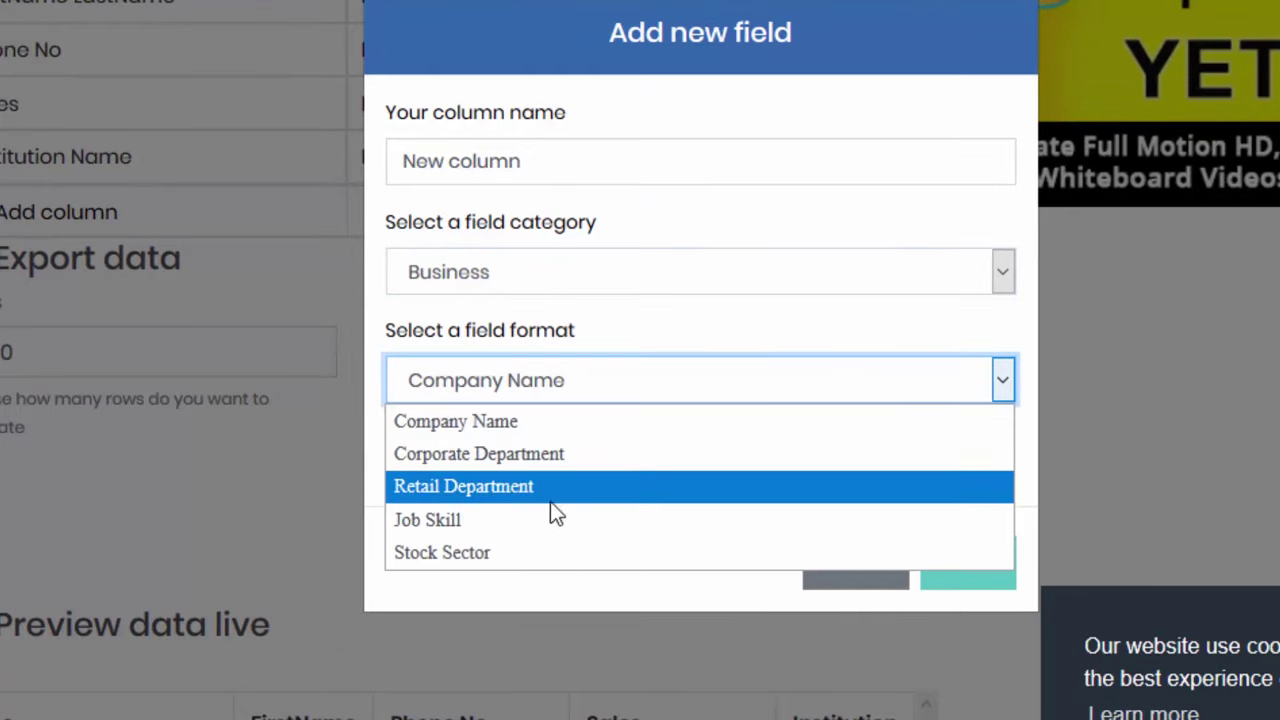
key("Escape")
key("Down")
key("Down")
key("Down")
Name the column 'Type of Job', save it, and check the skills preview
triple_click(372, 150)
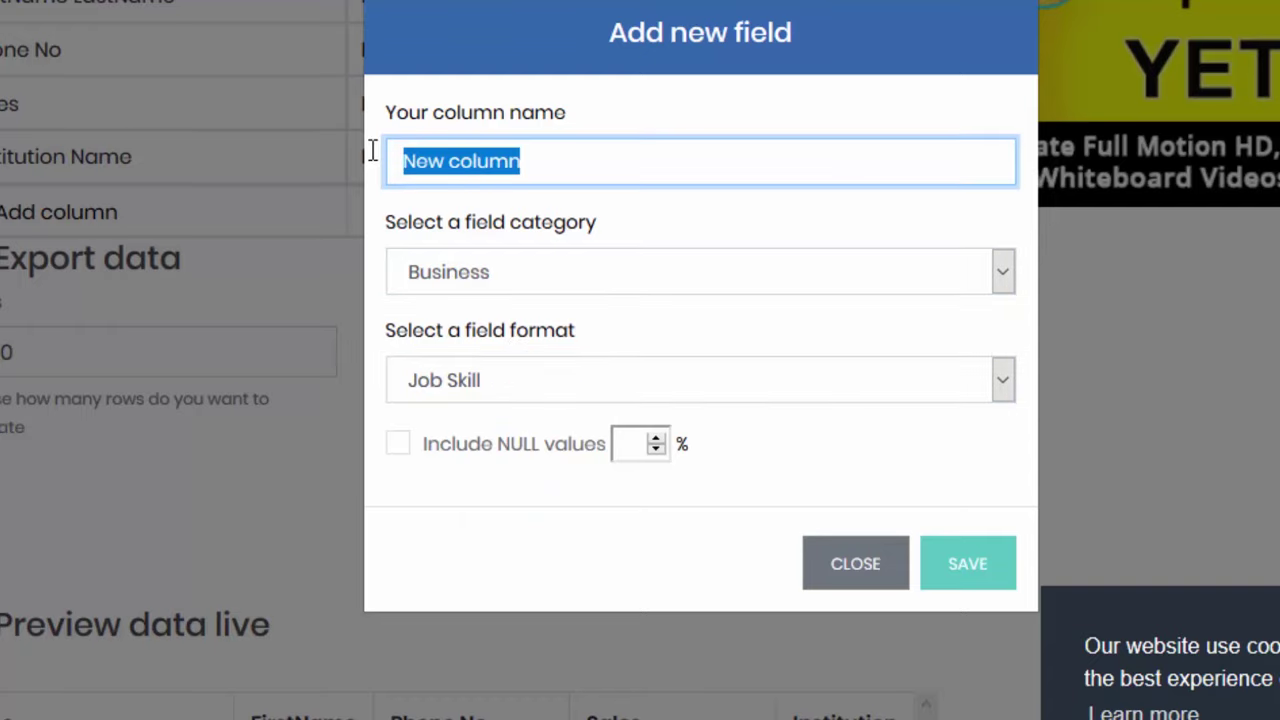
type("Ty")
key("BackSpace")
type("pe of Job")
left_click(967, 563)
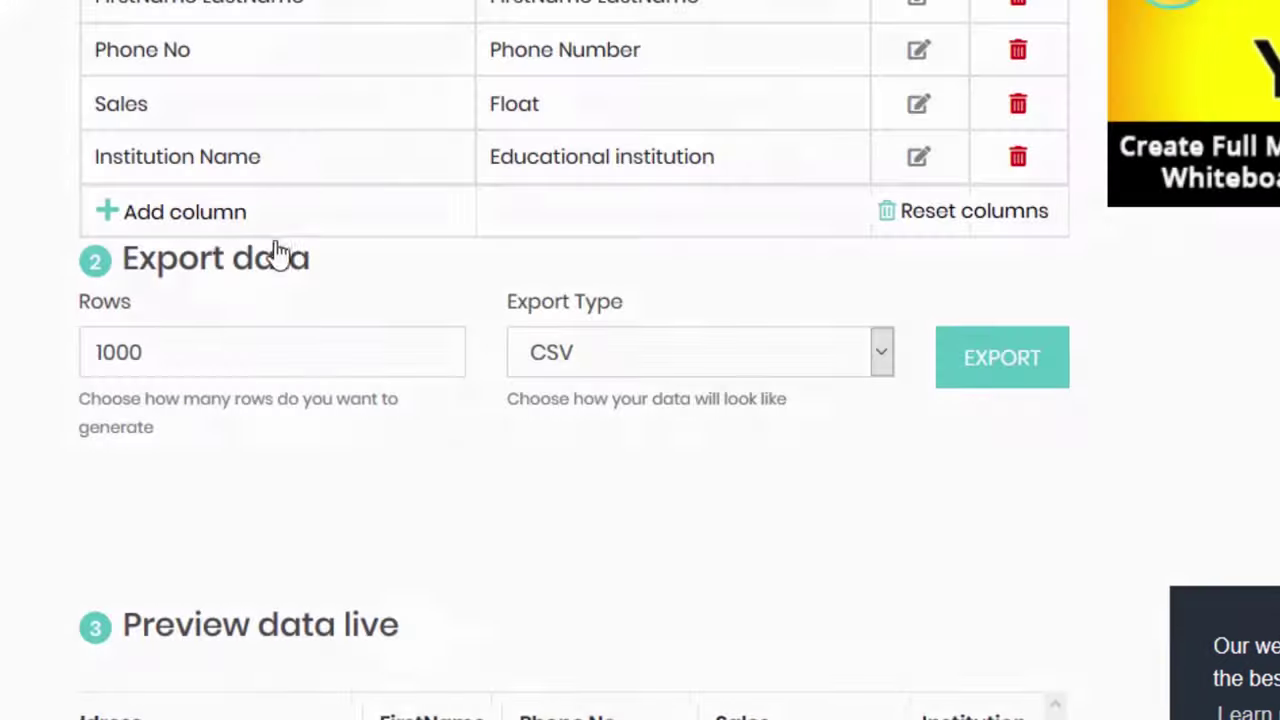
scroll(820, 440, "down", 5)
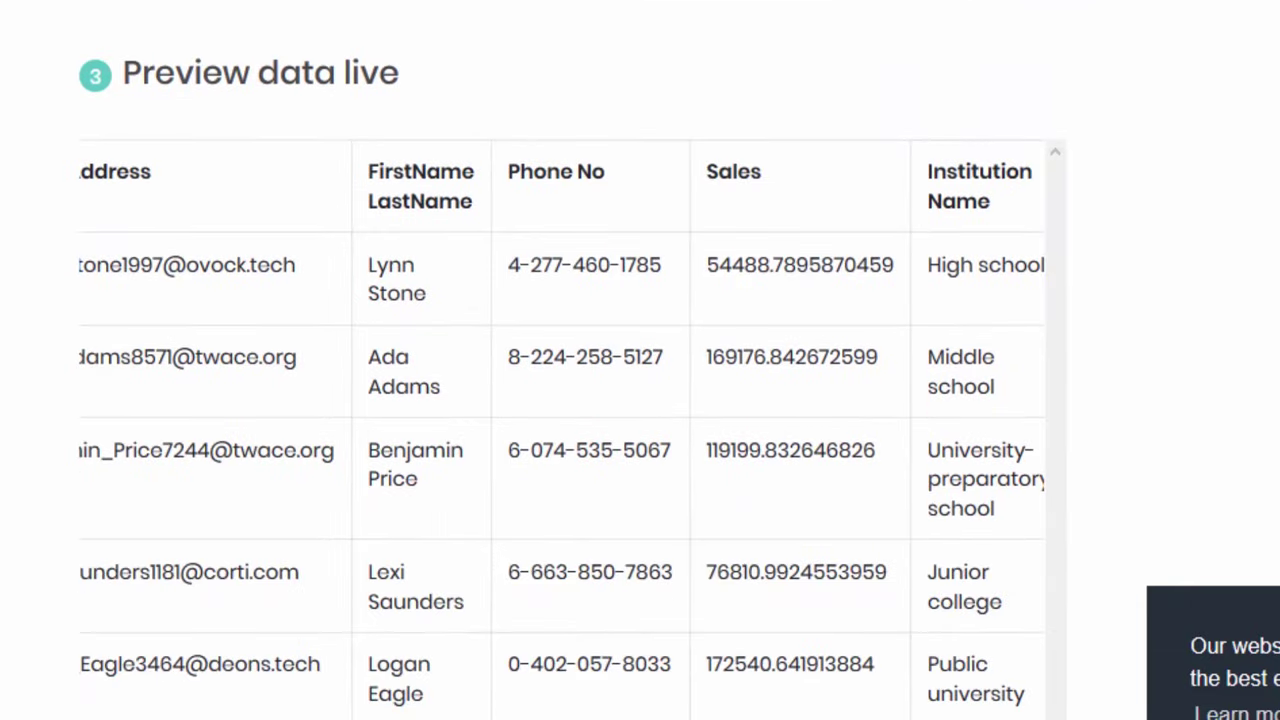
scroll(560, 430, "right", 3)
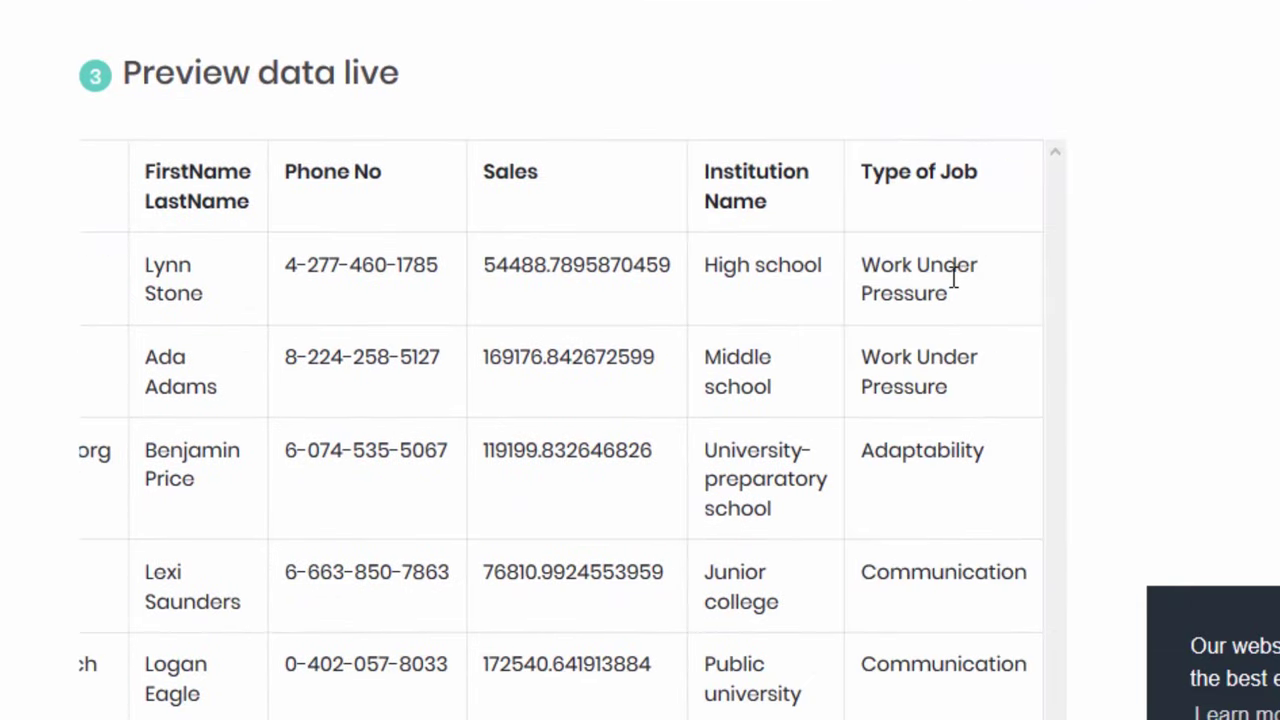
scroll(926, 183, "up", 5)
left_click(200, 222)
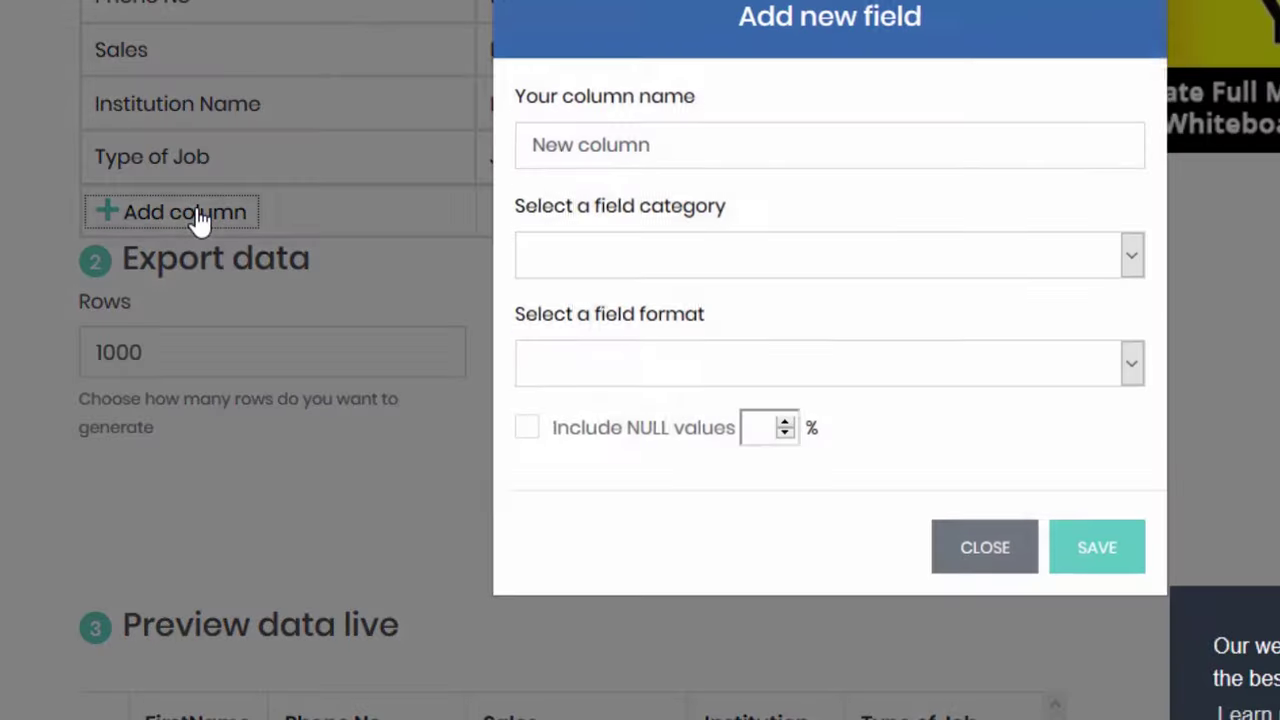
Create a 'Credit Card Details' column with Financial category and Credit Card Number format
left_click(783, 289)
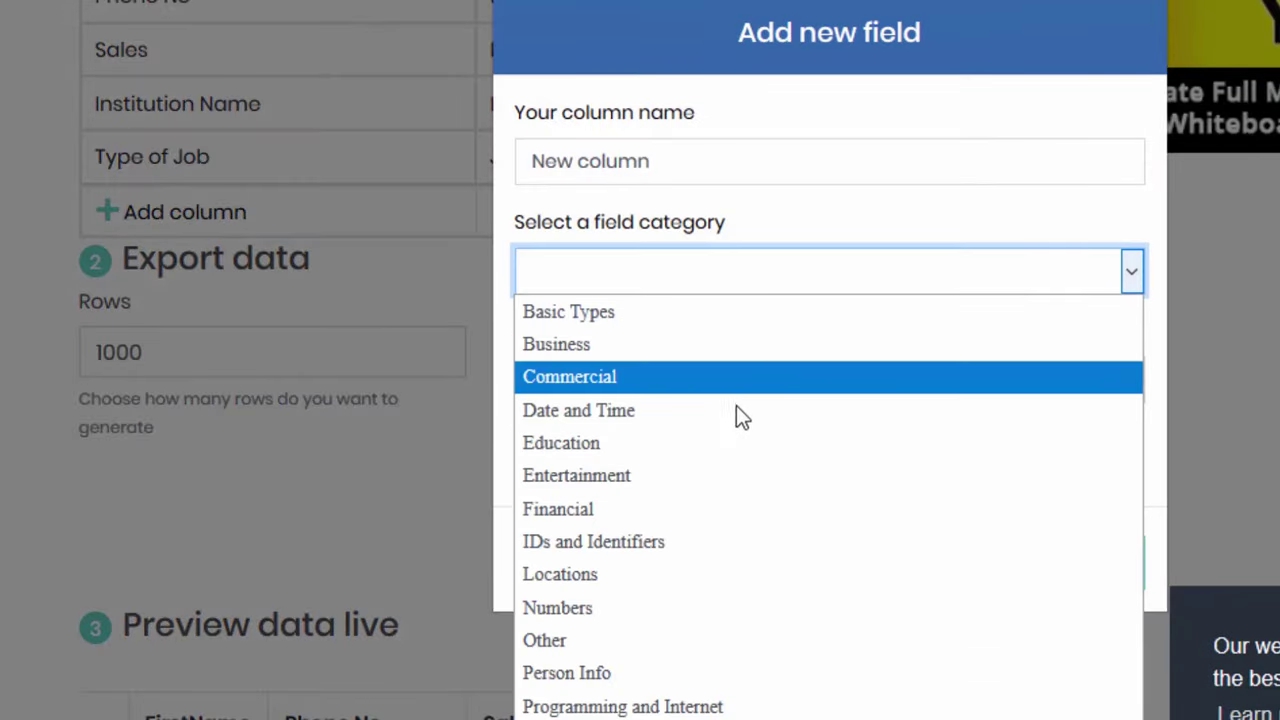
left_click(616, 509)
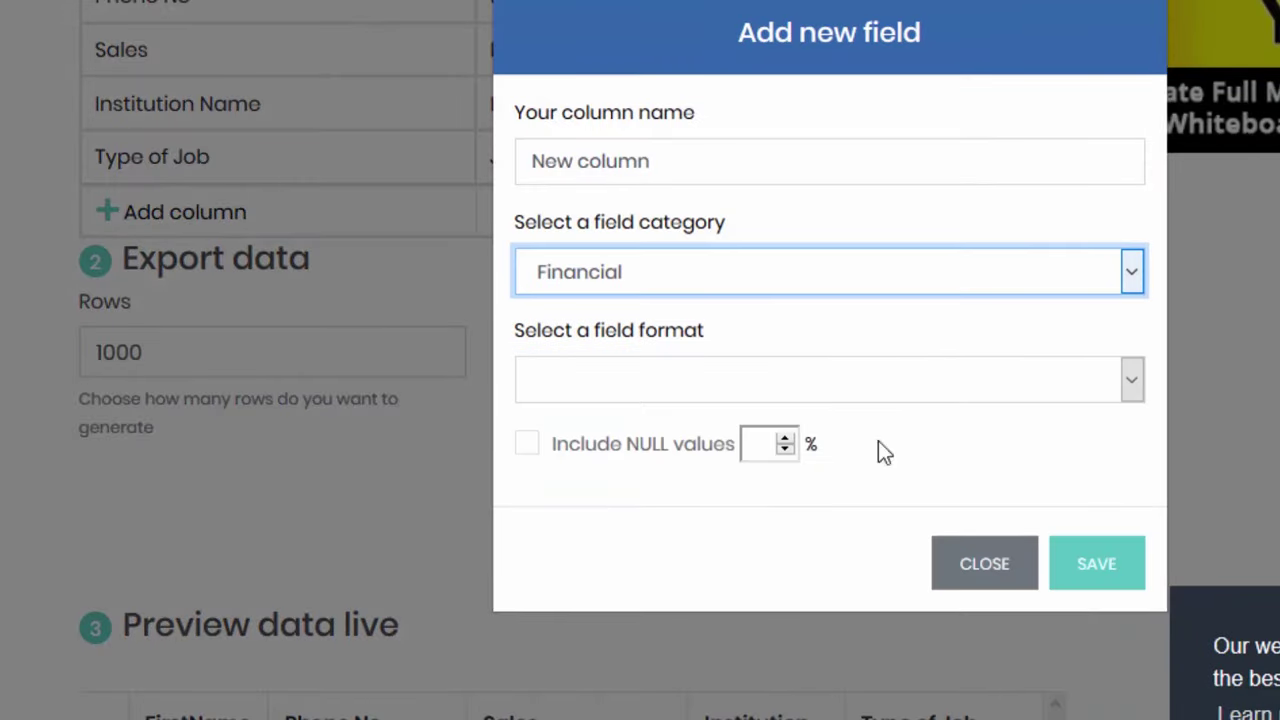
left_click(778, 380)
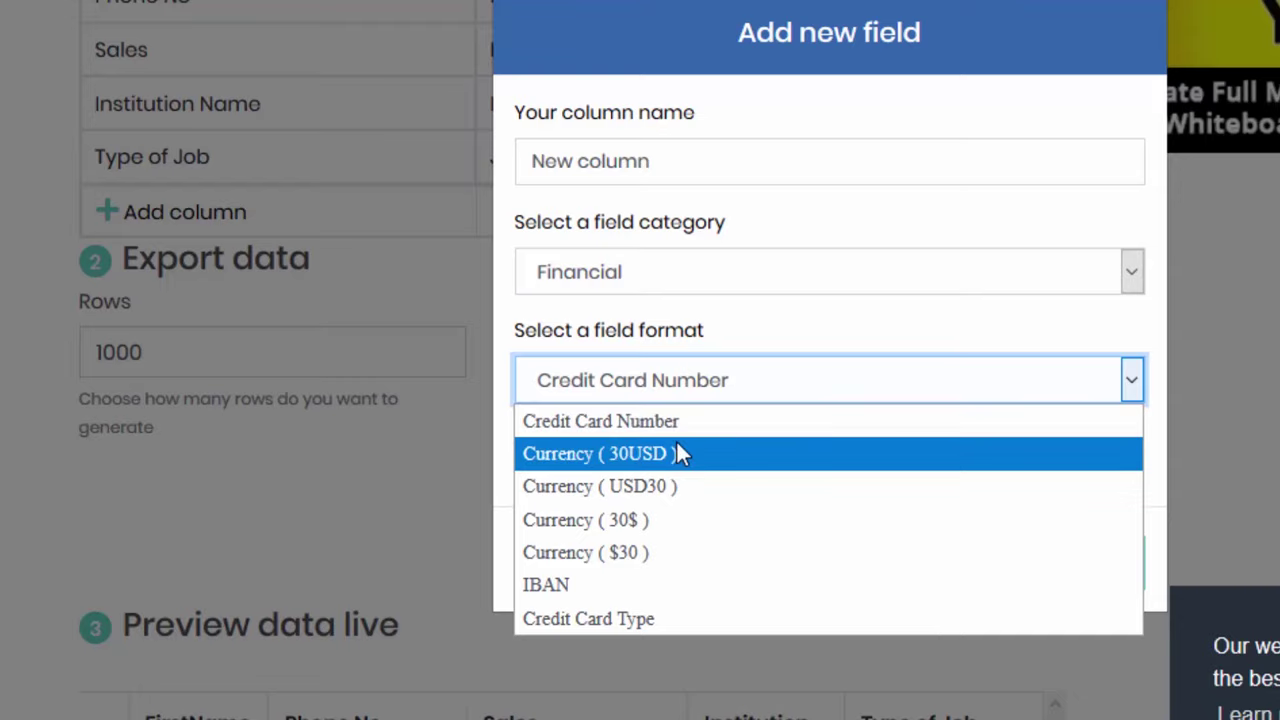
left_click(678, 428)
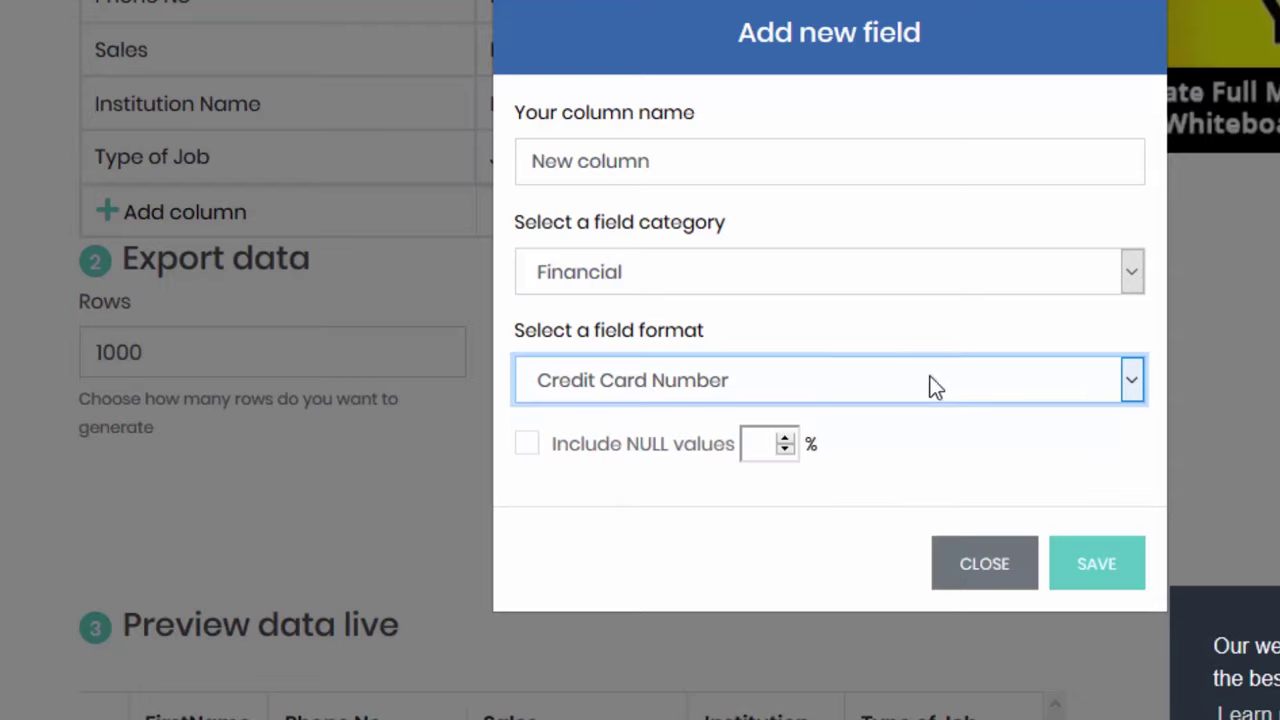
triple_click(527, 152)
type("Credit Card Details")
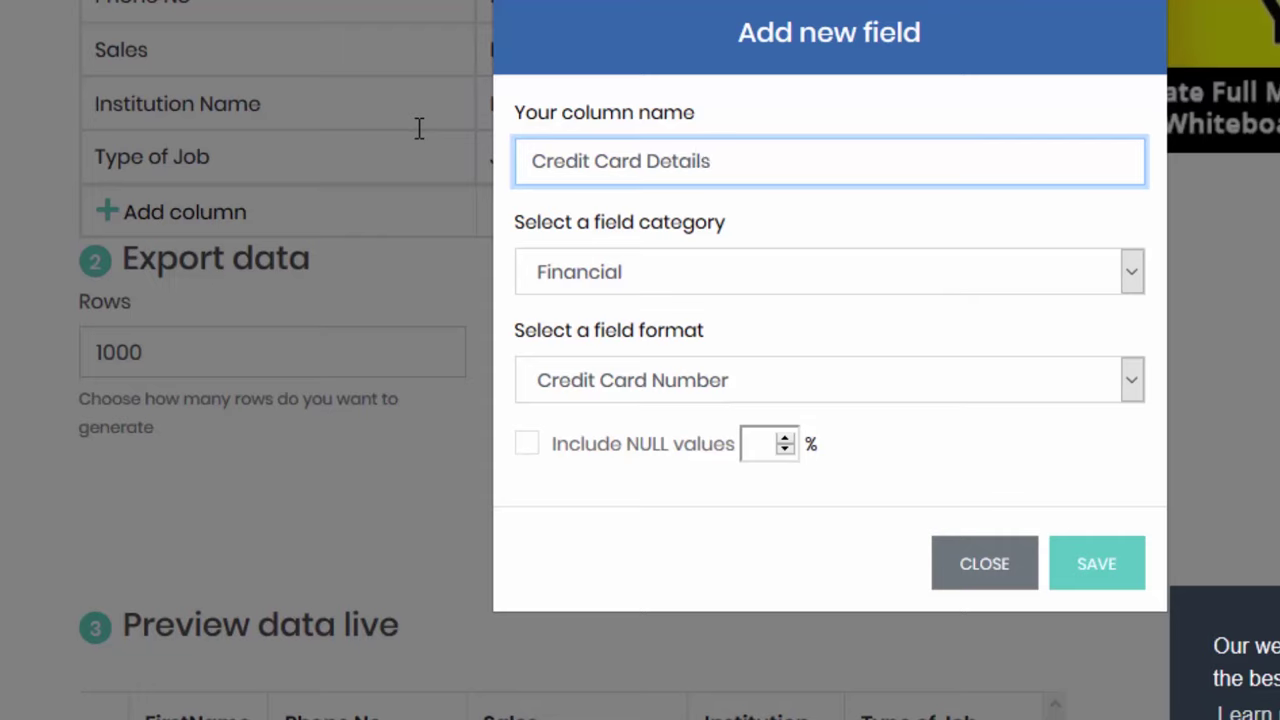
left_click(1110, 570)
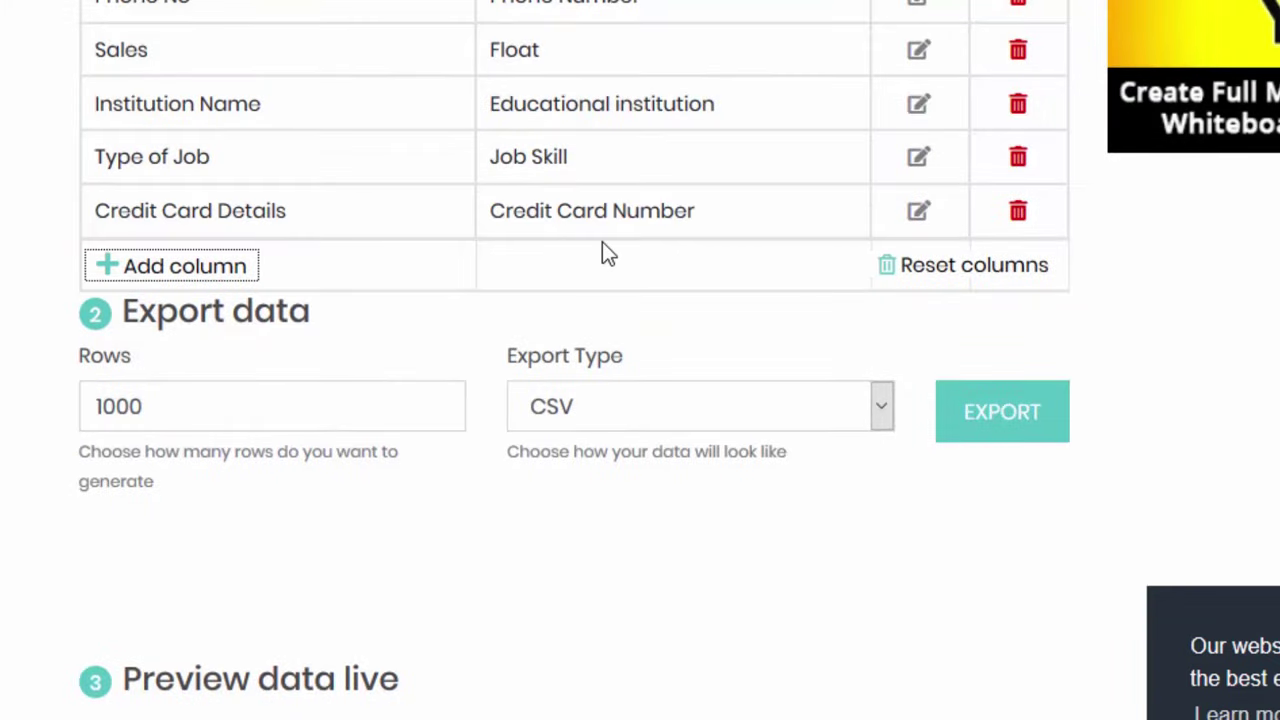
Change Rows to 50, export as CSV, and confirm opening it with Excel
scroll(602, 252, "down", 2)
left_click_drag(281, 252, 33, 224)
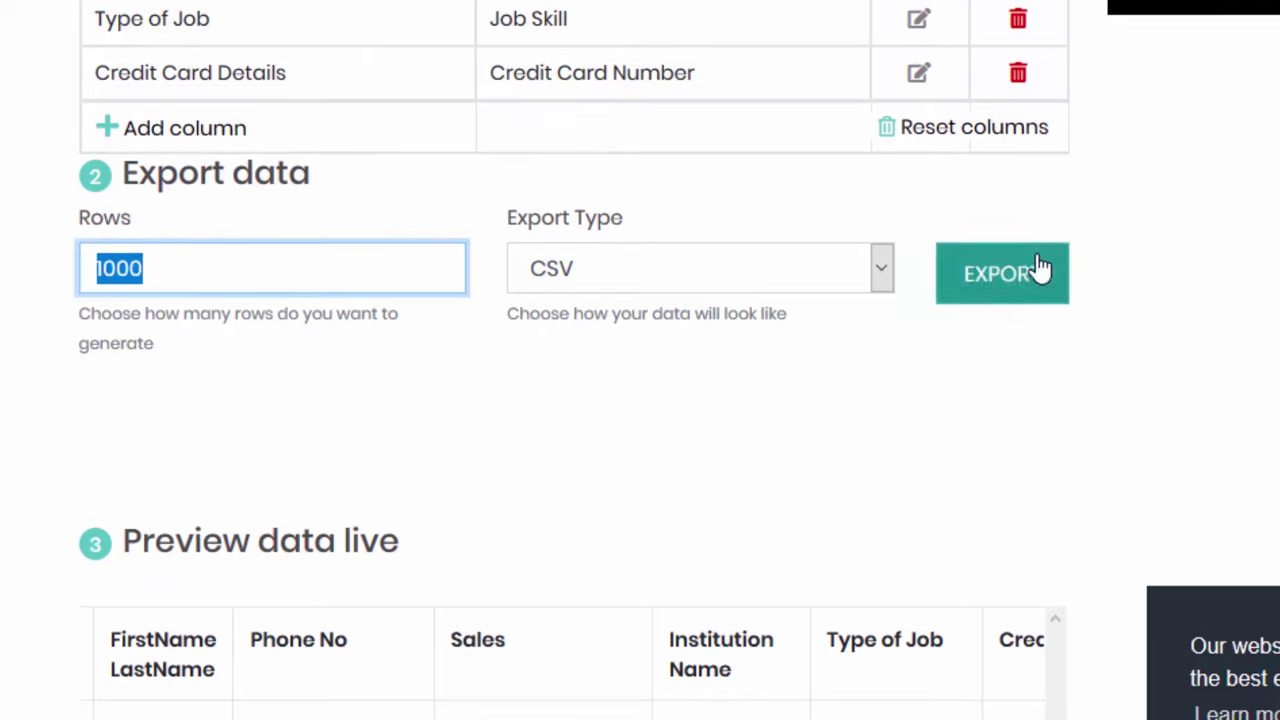
type("50")
left_click(1048, 285)
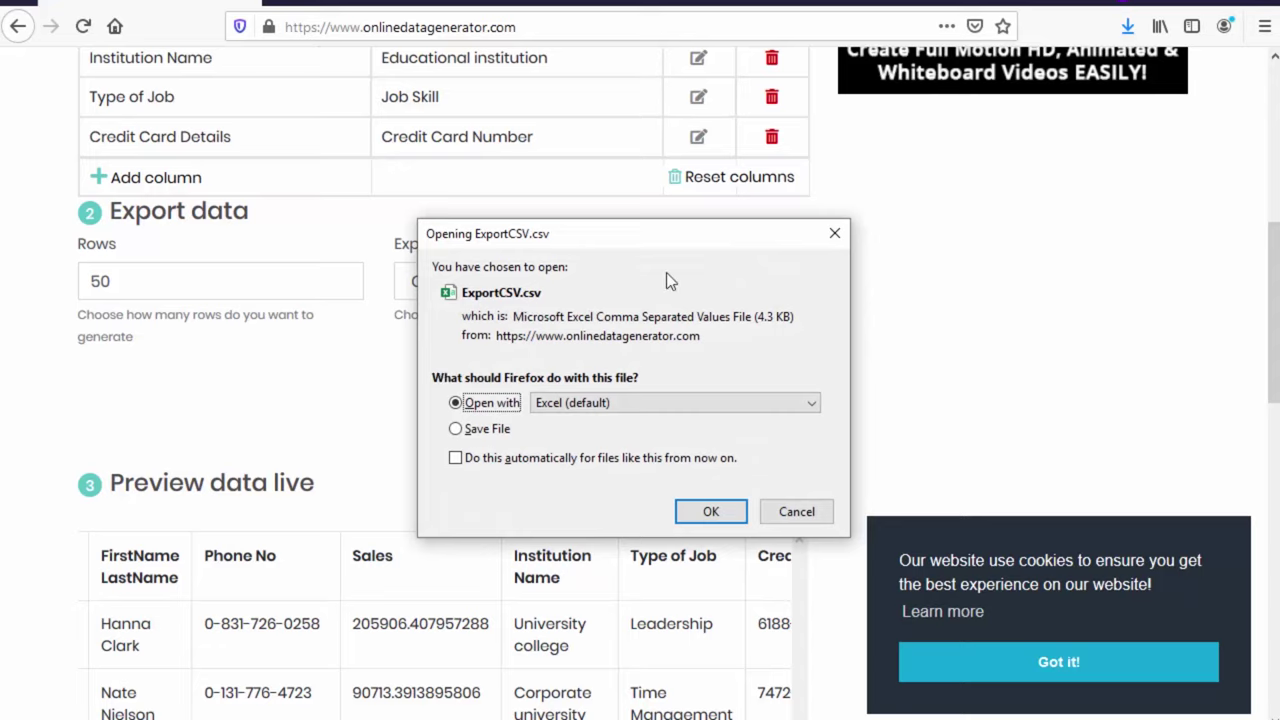
left_click_drag(667, 233, 570, 203)
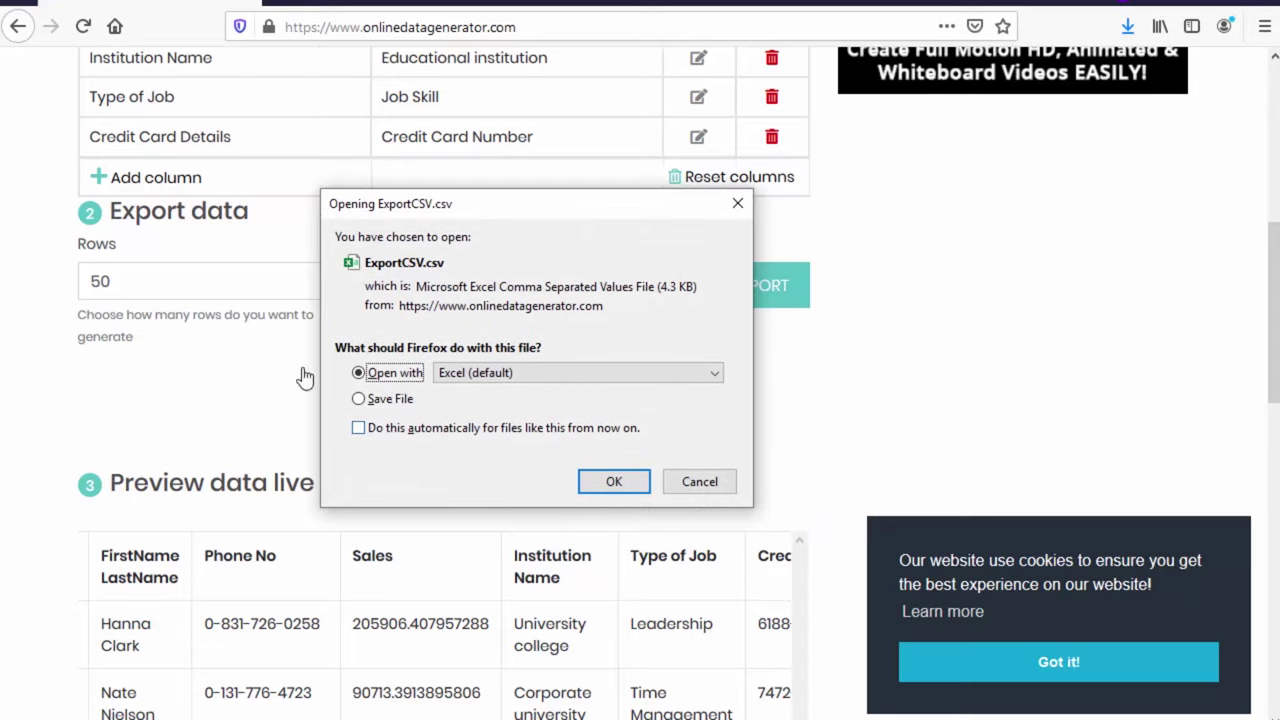
left_click(631, 489)
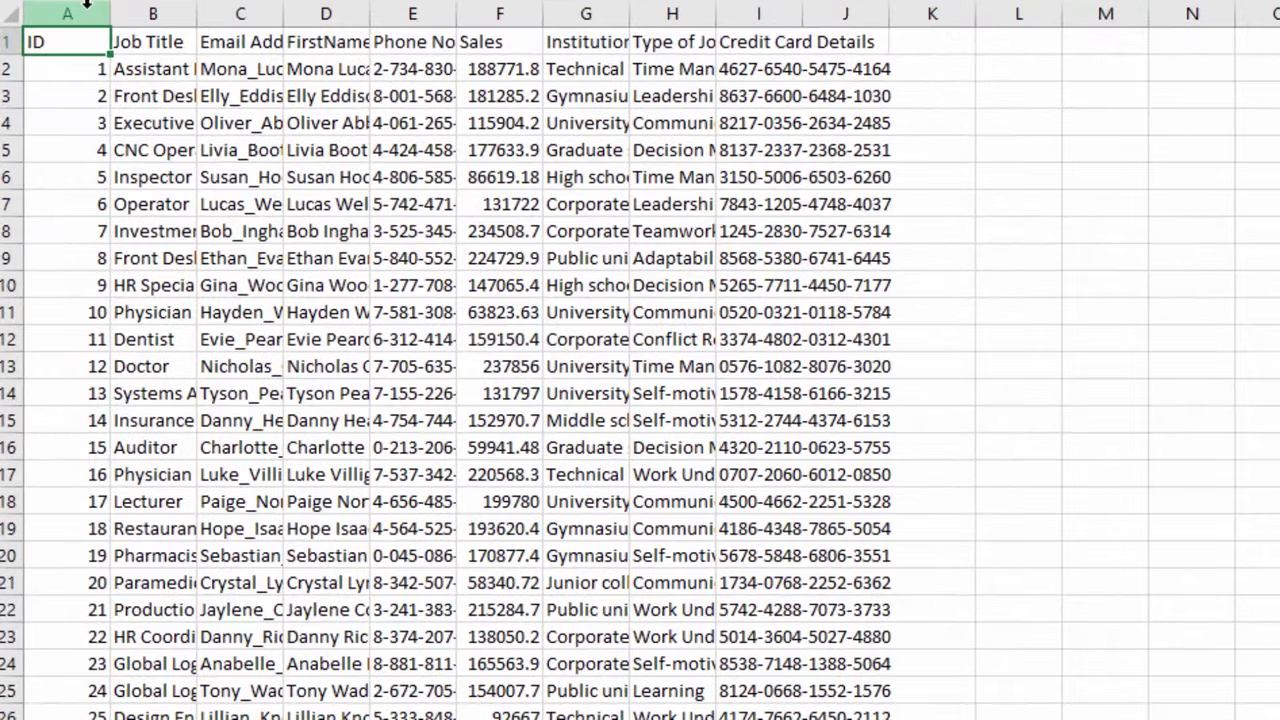
AutoFit the widths of columns A through K
left_click_drag(60, 12, 932, 12)
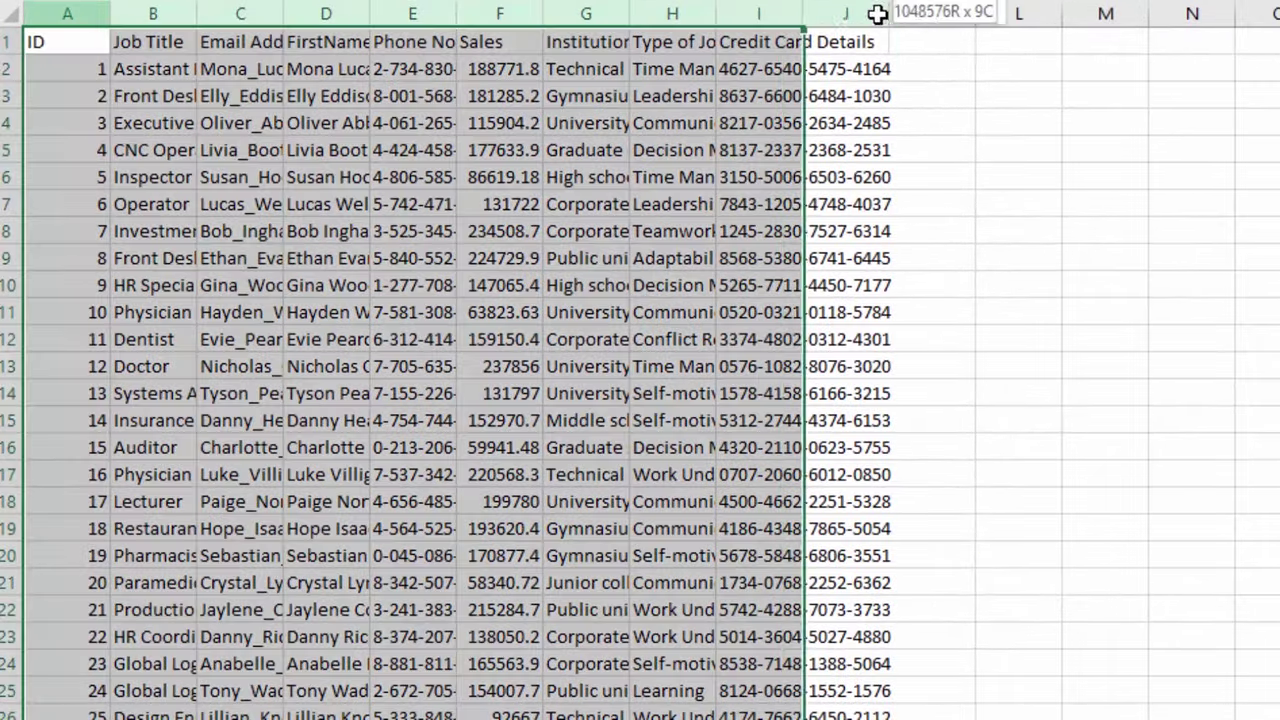
double_click(110, 12)
left_click(793, 319)
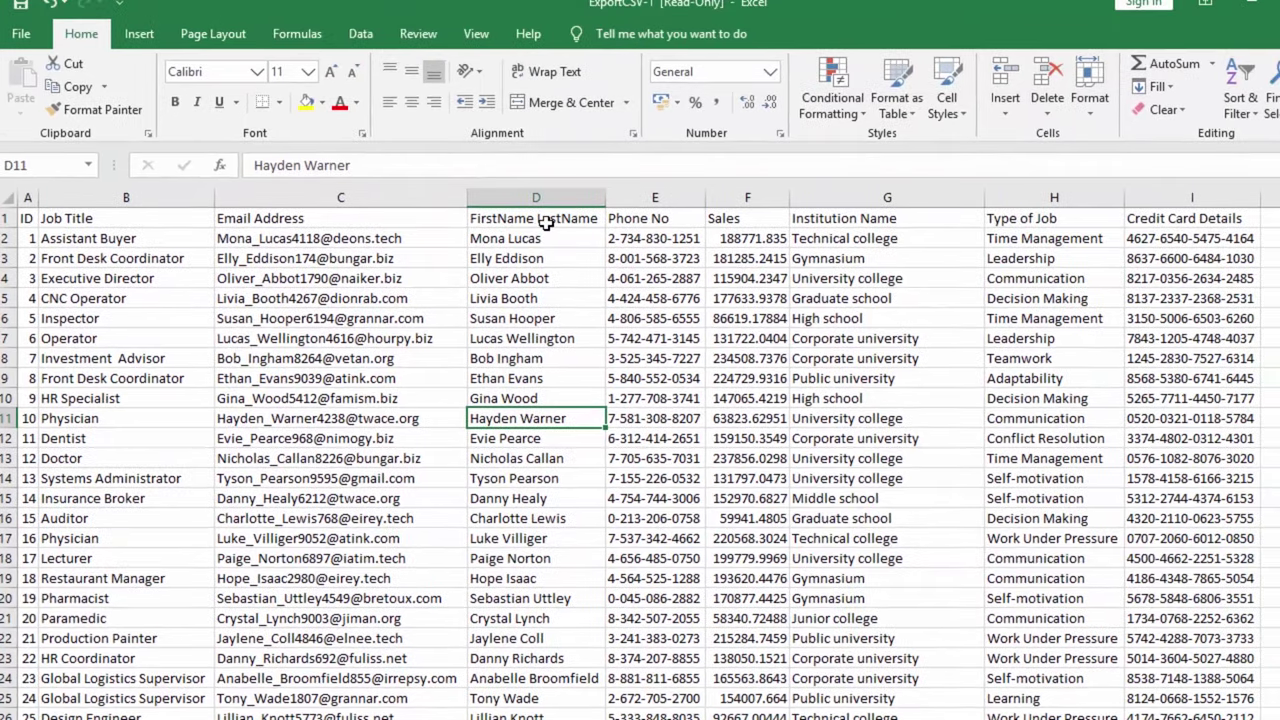
Check the Sales, Institution Name and Credit Card Details headers and a card number
left_click(751, 219)
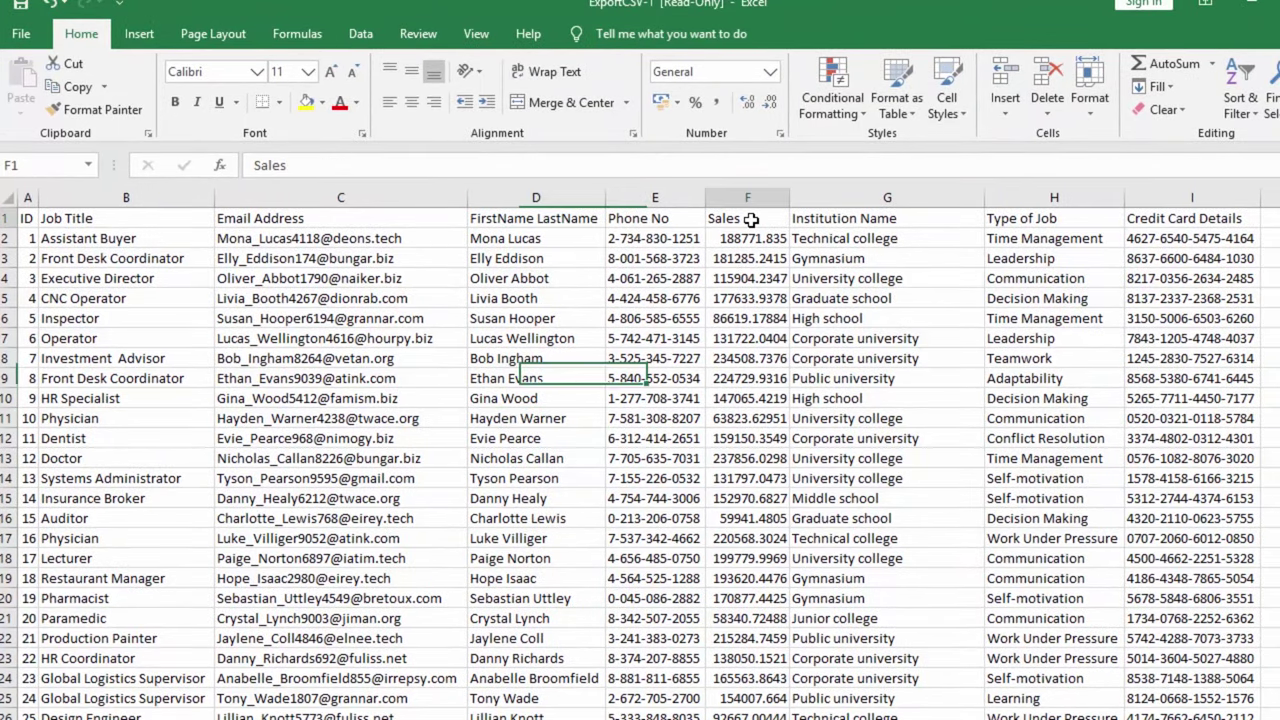
left_click(885, 220)
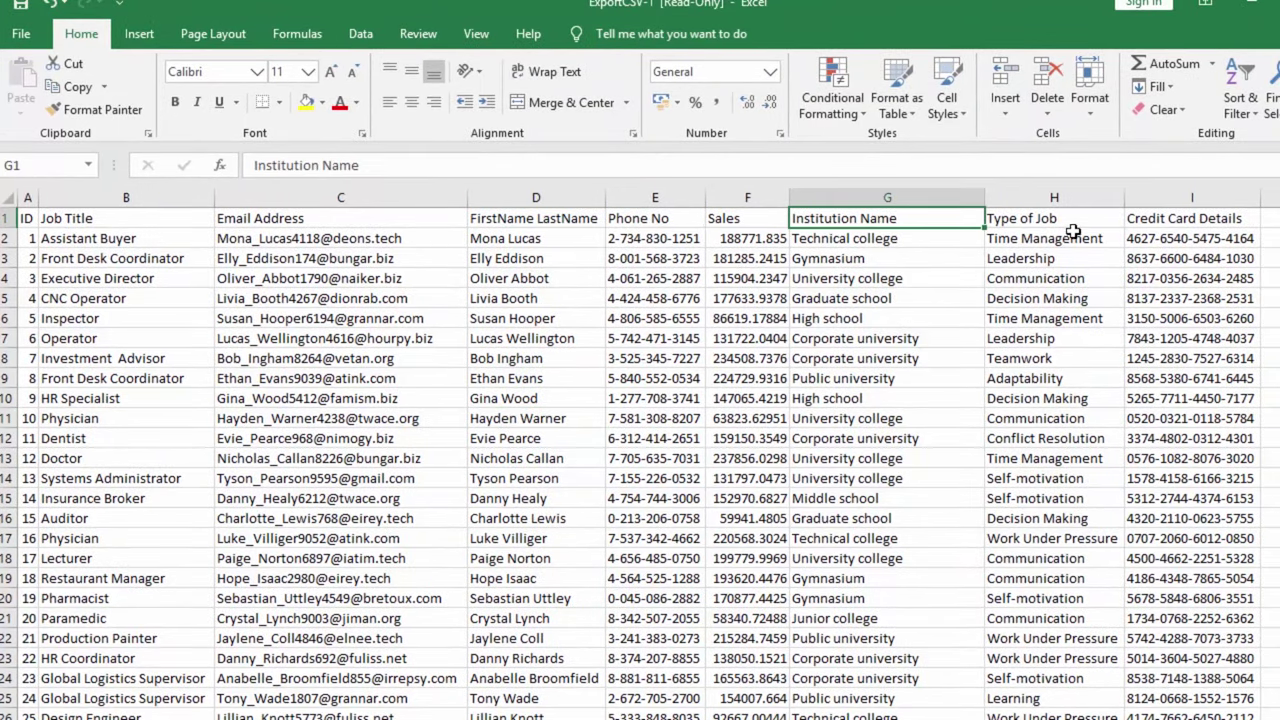
left_click(1207, 222)
left_click(1230, 378)
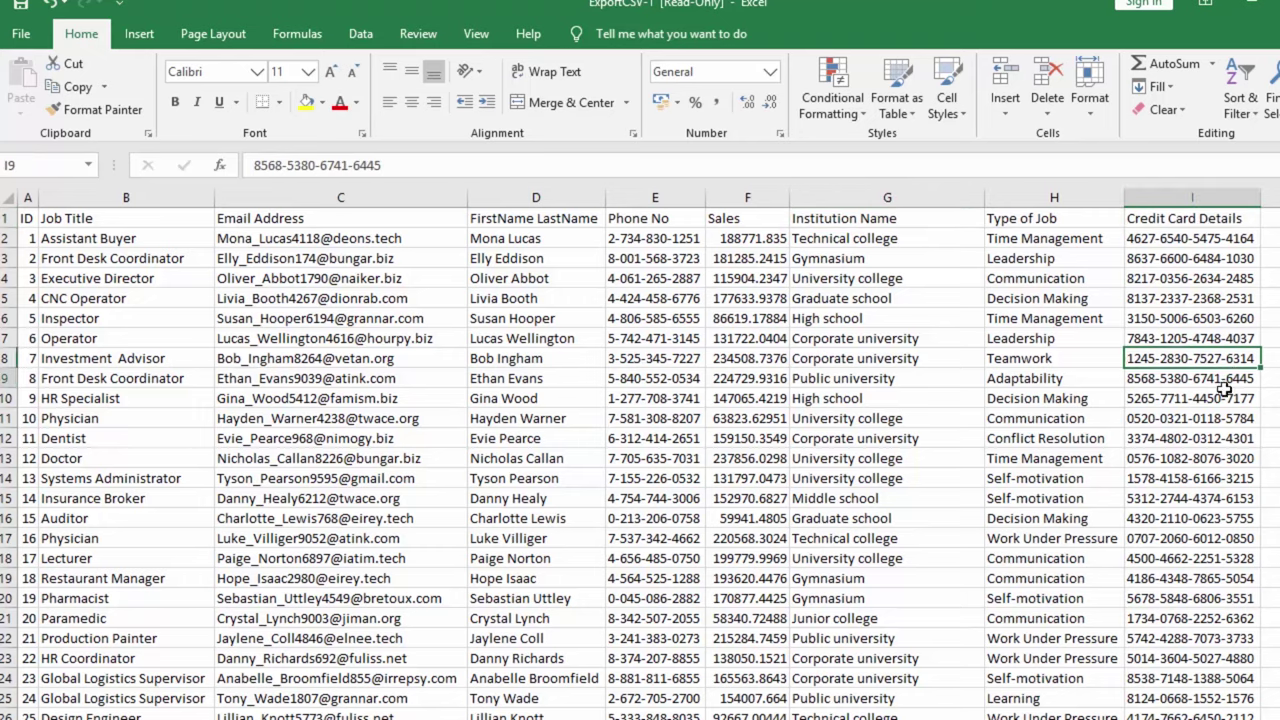
scroll(795, 450, "down", 6)
scroll(795, 451, "up", 12)
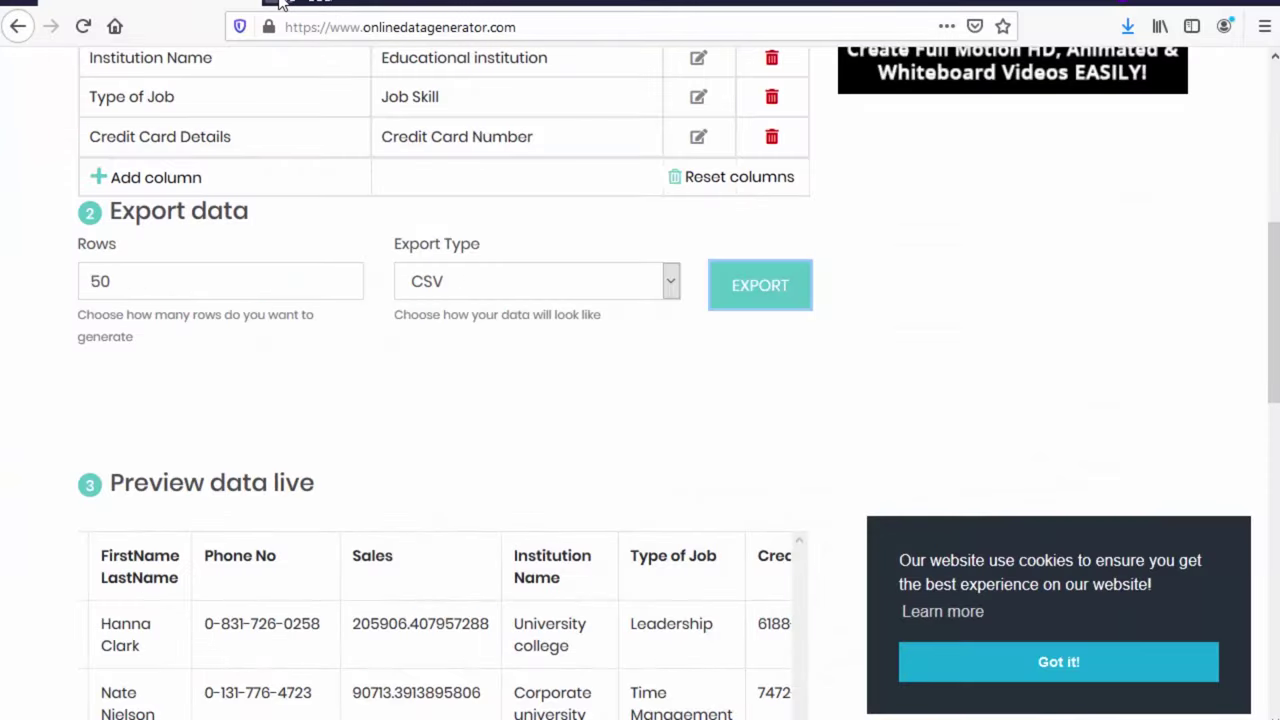
left_click(280, 4)
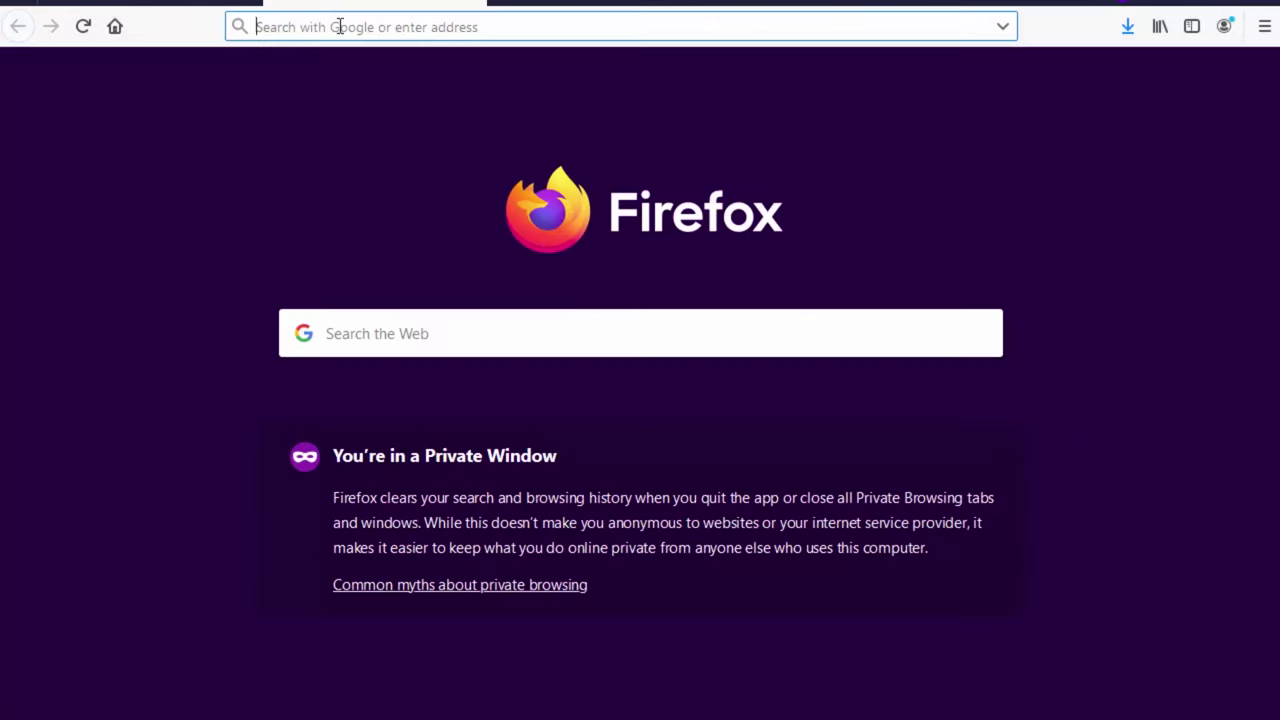
Load mockaroo.com in a new Firefox tab and switch to it
type("mockaroo.com")
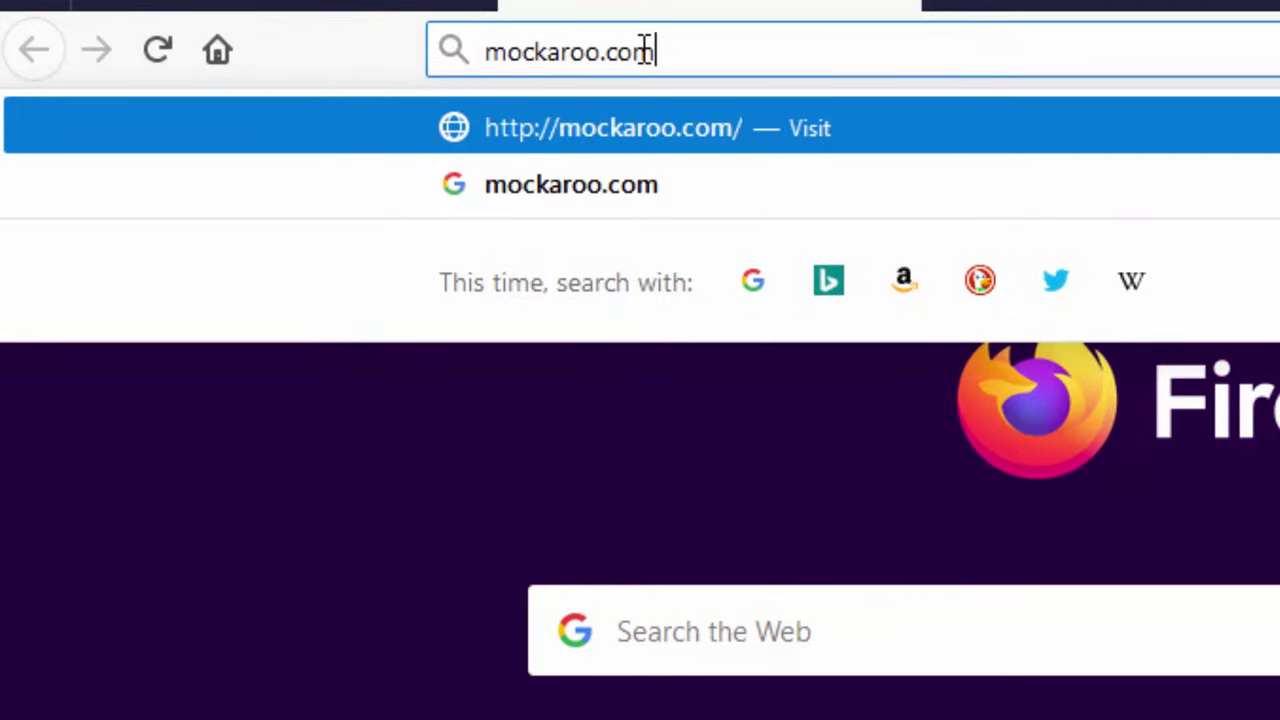
key("Return")
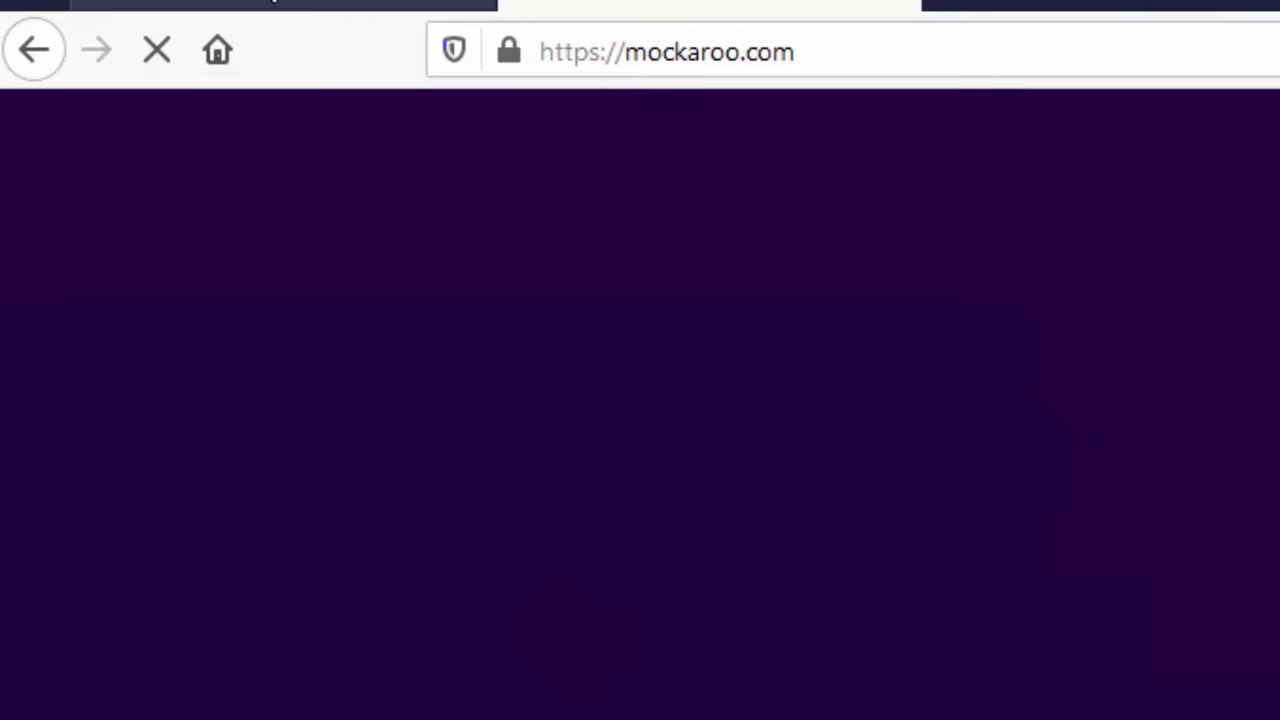
scroll(820, 371, "up", 10)
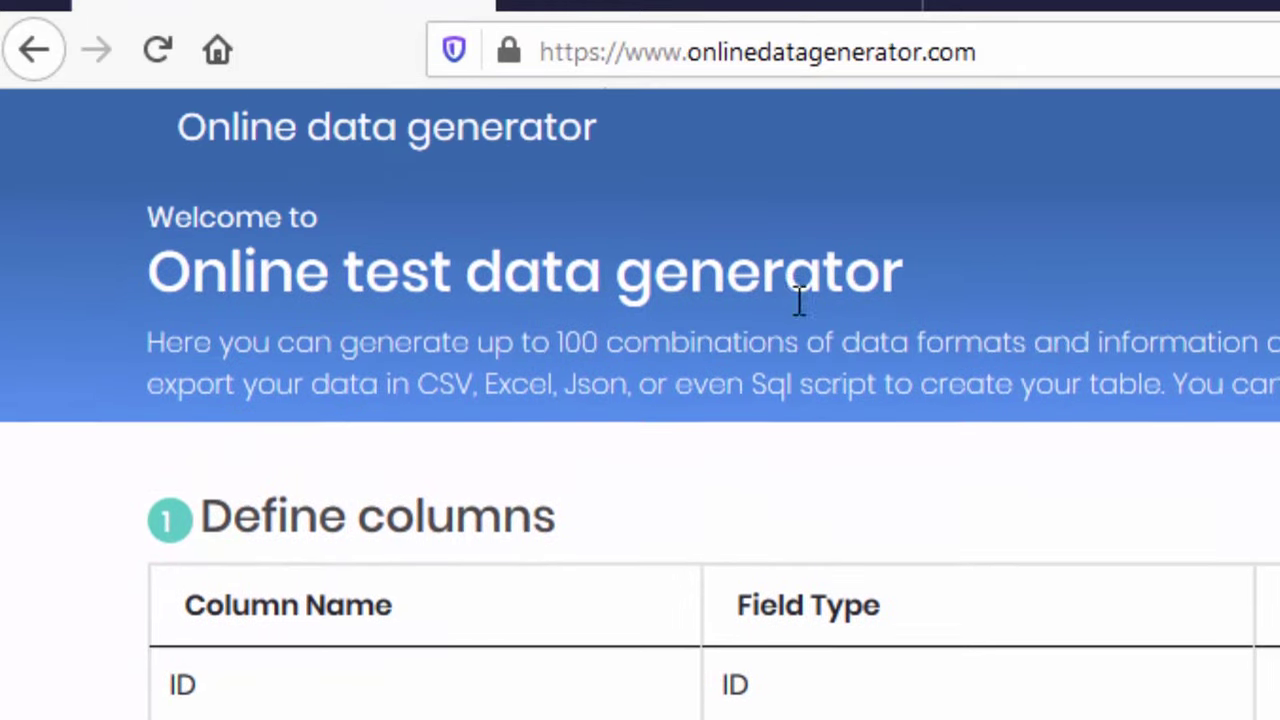
left_click(705, 20)
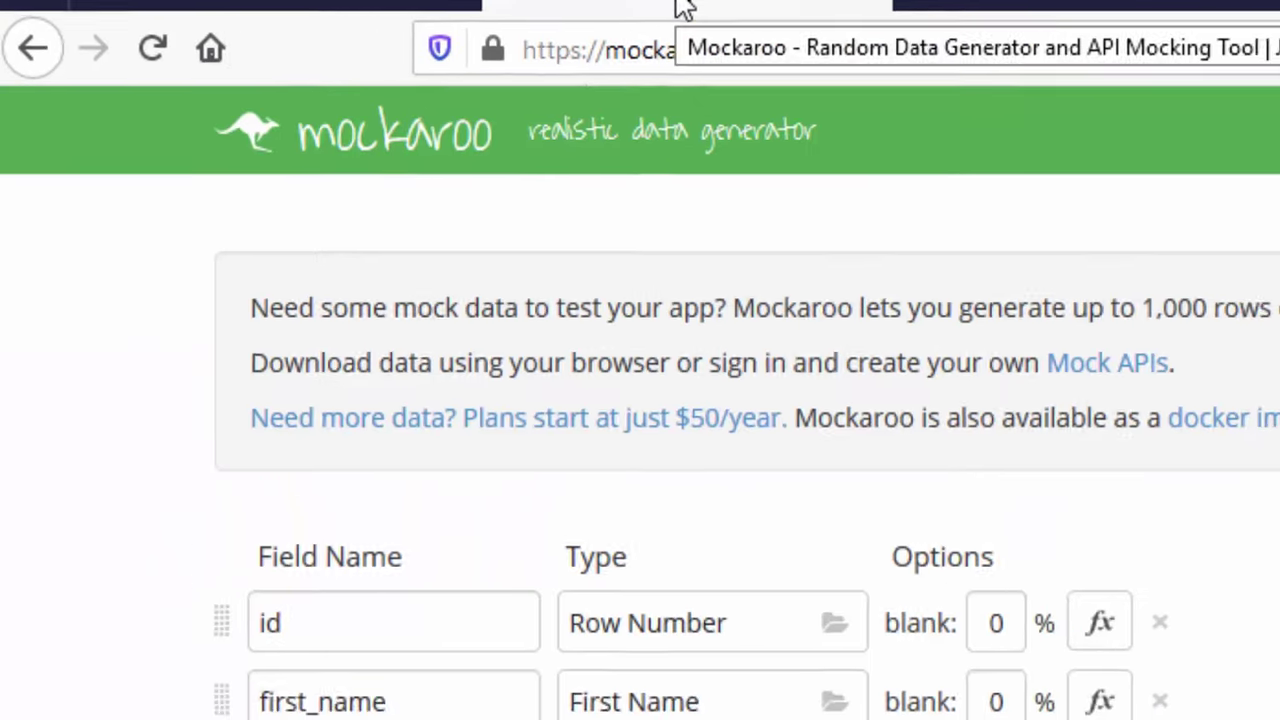
Confirm Mockaroo's export Format stays on CSV and review the default fields
scroll(730, 341, "down", 3)
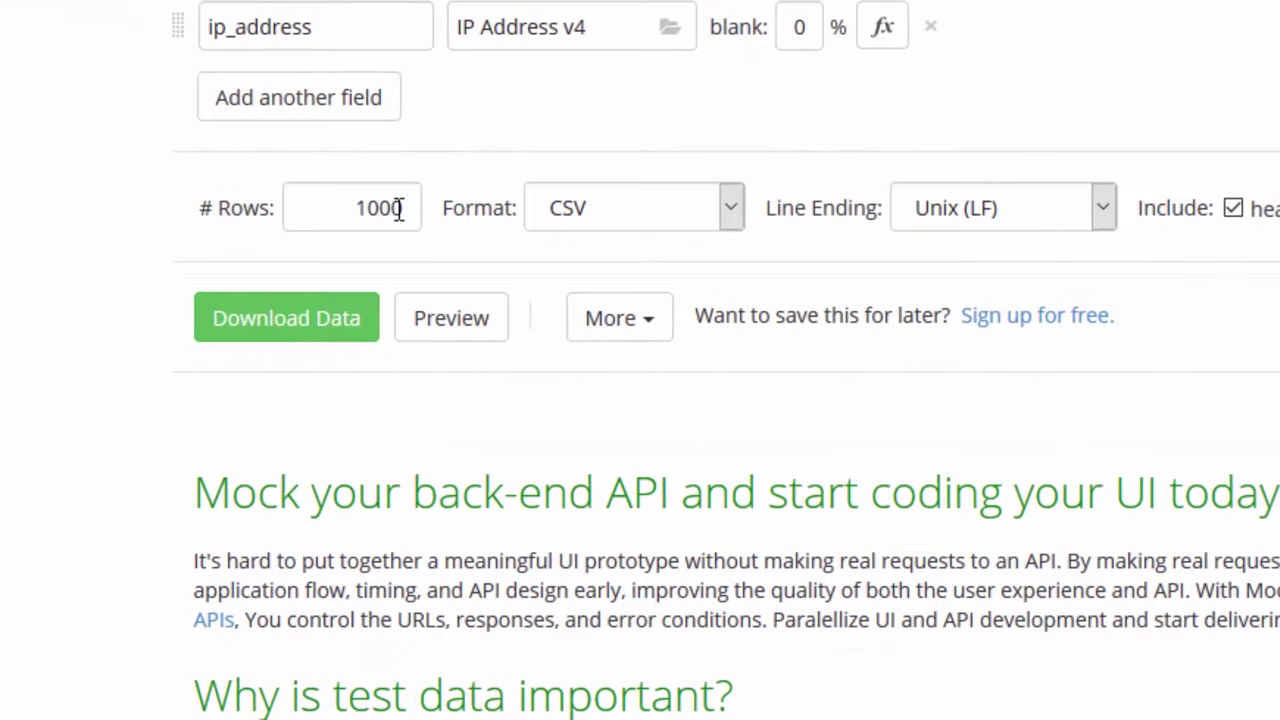
left_click(672, 218)
left_click(669, 238)
scroll(1053, 165, "up", 2)
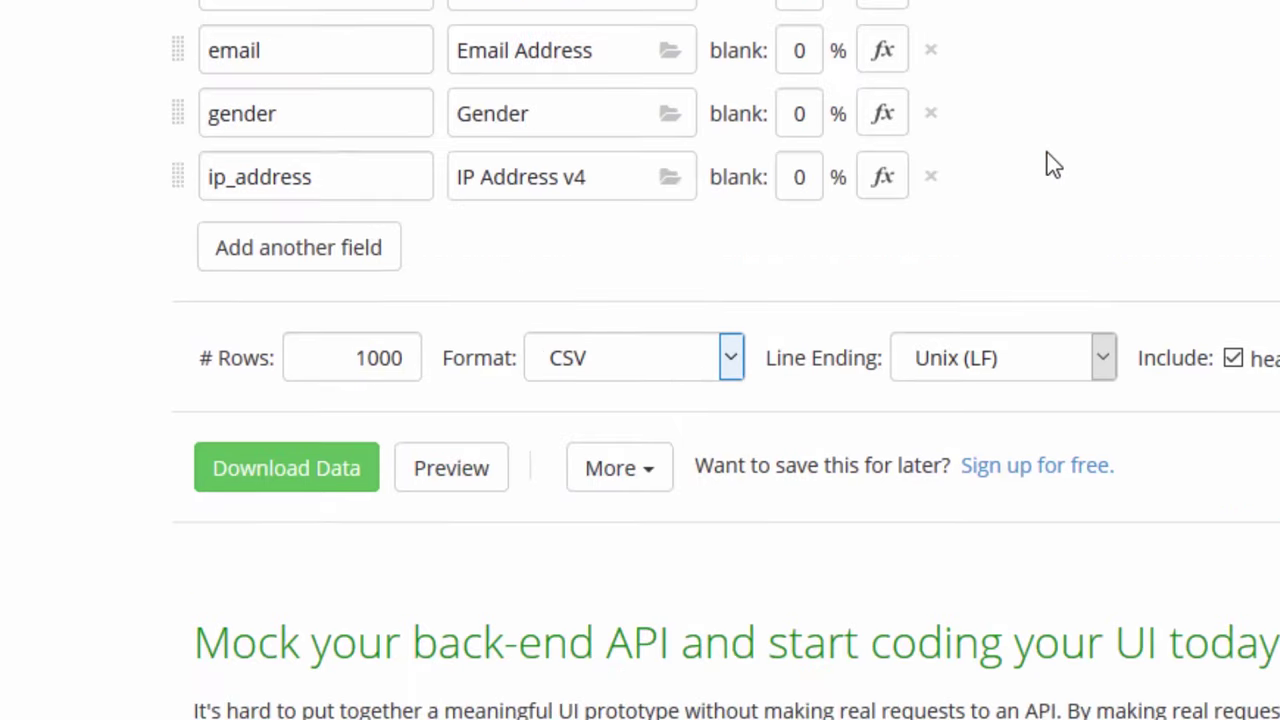
scroll(709, 149, "up", 3)
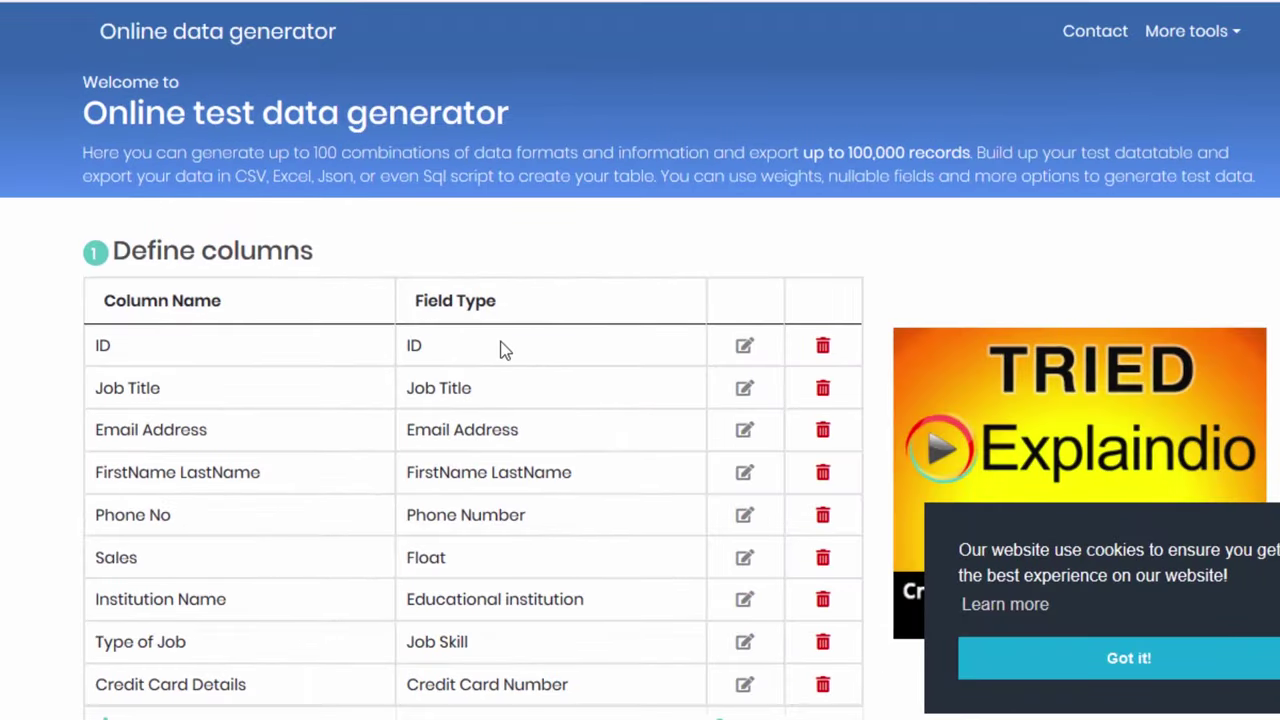
Scroll through the Online Data Generator column list from ID to Credit Card Details
scroll(503, 350, "down", 1)
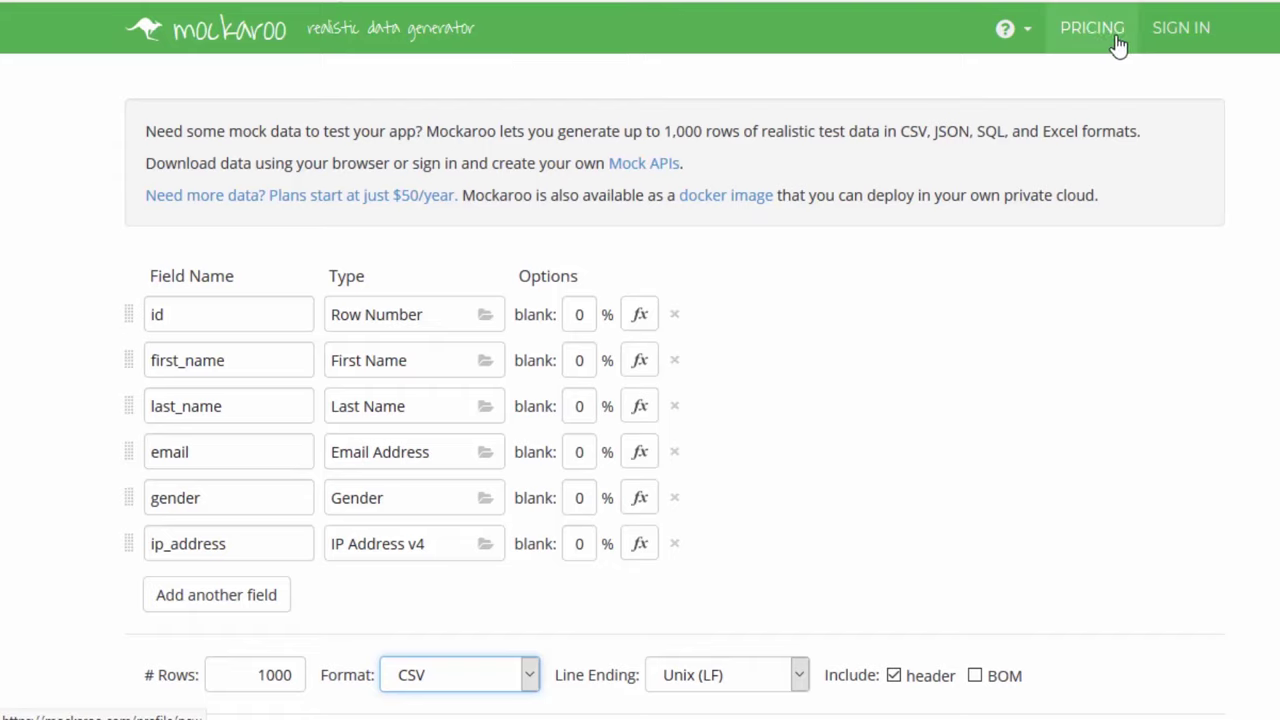
scroll(1034, 311, "down", 2)
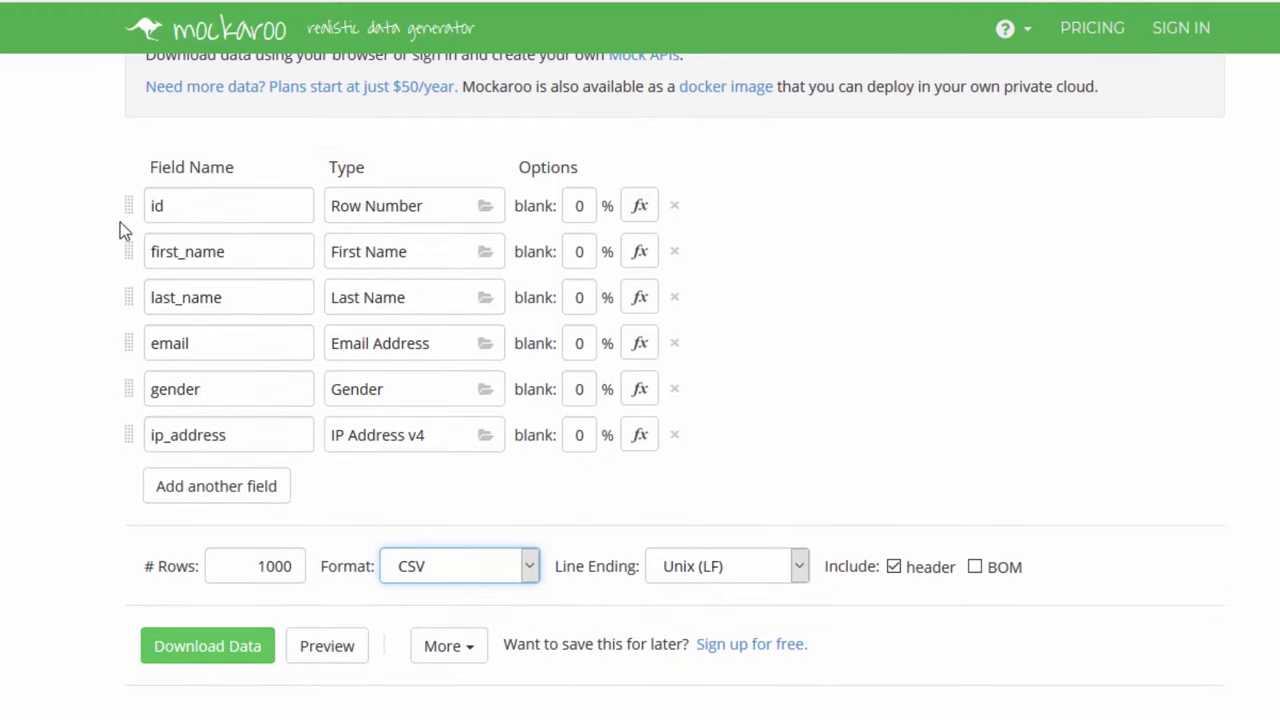
scroll(814, 286, "down", 1)
scroll(811, 275, "down", 5)
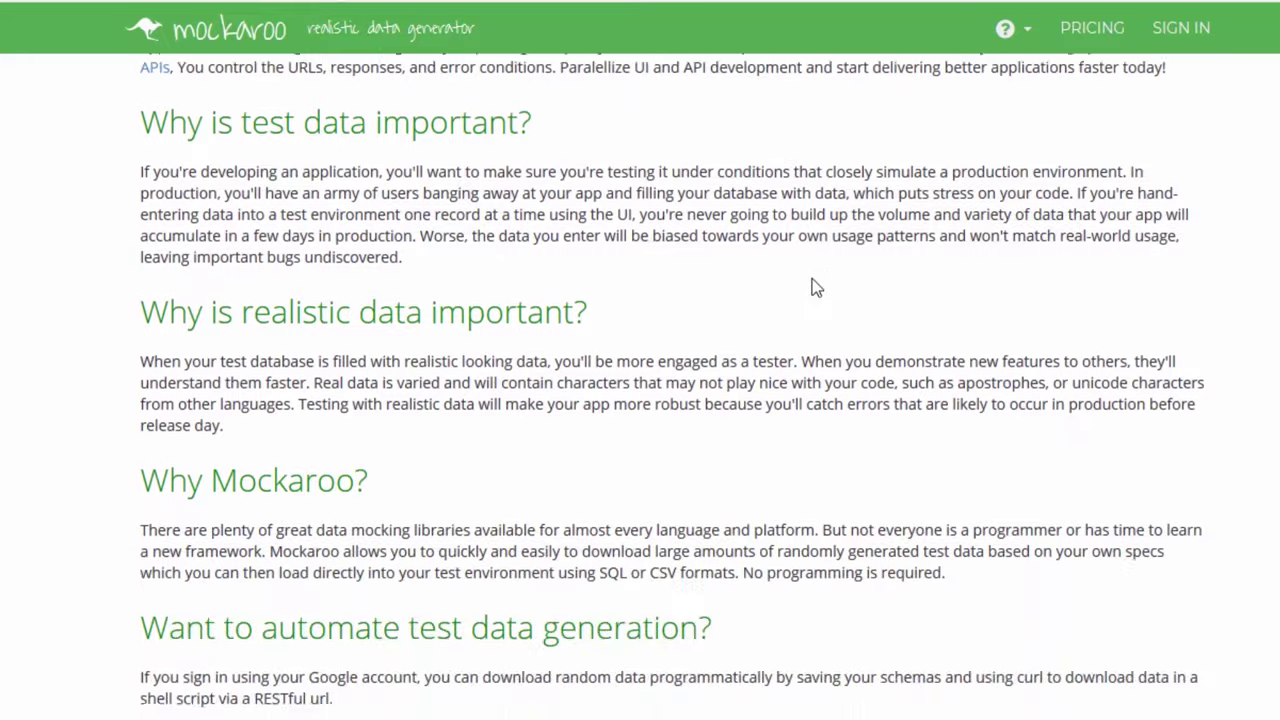
scroll(811, 287, "up", 6)
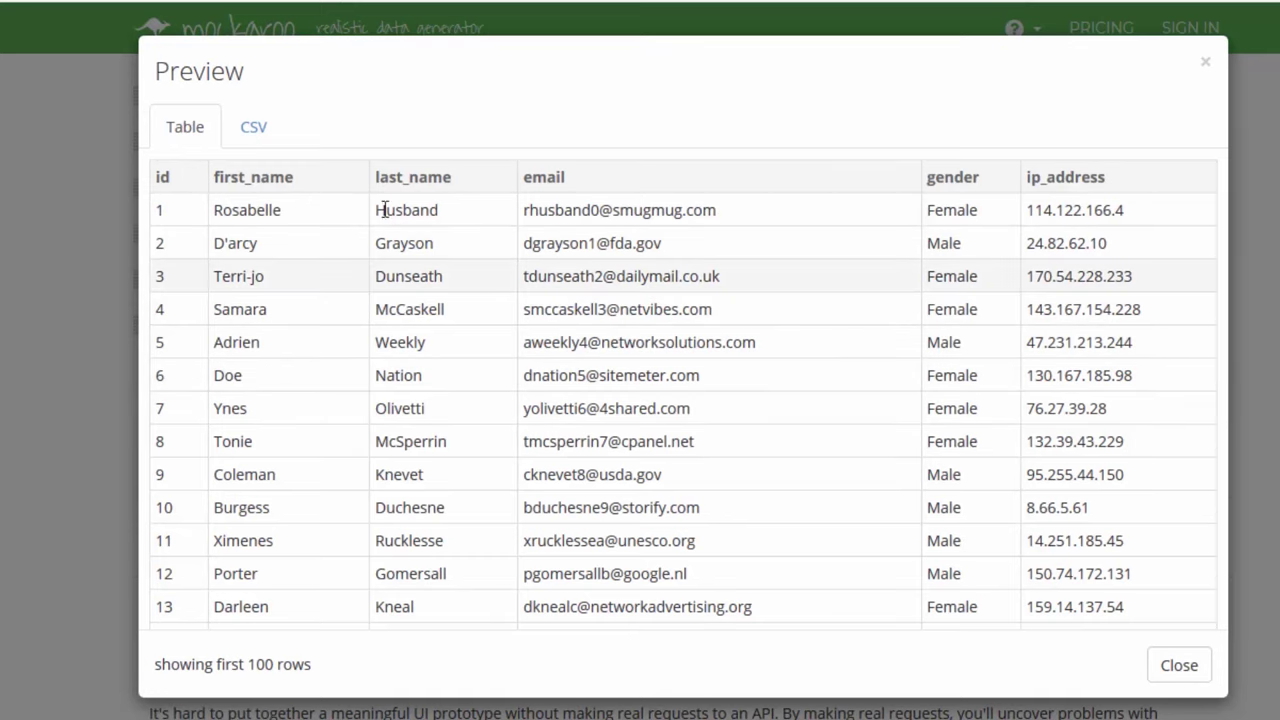
mouse_move(558, 276)
left_mouse_down()
mouse_move(1097, 616)
mouse_move(1171, 614)
left_mouse_up()
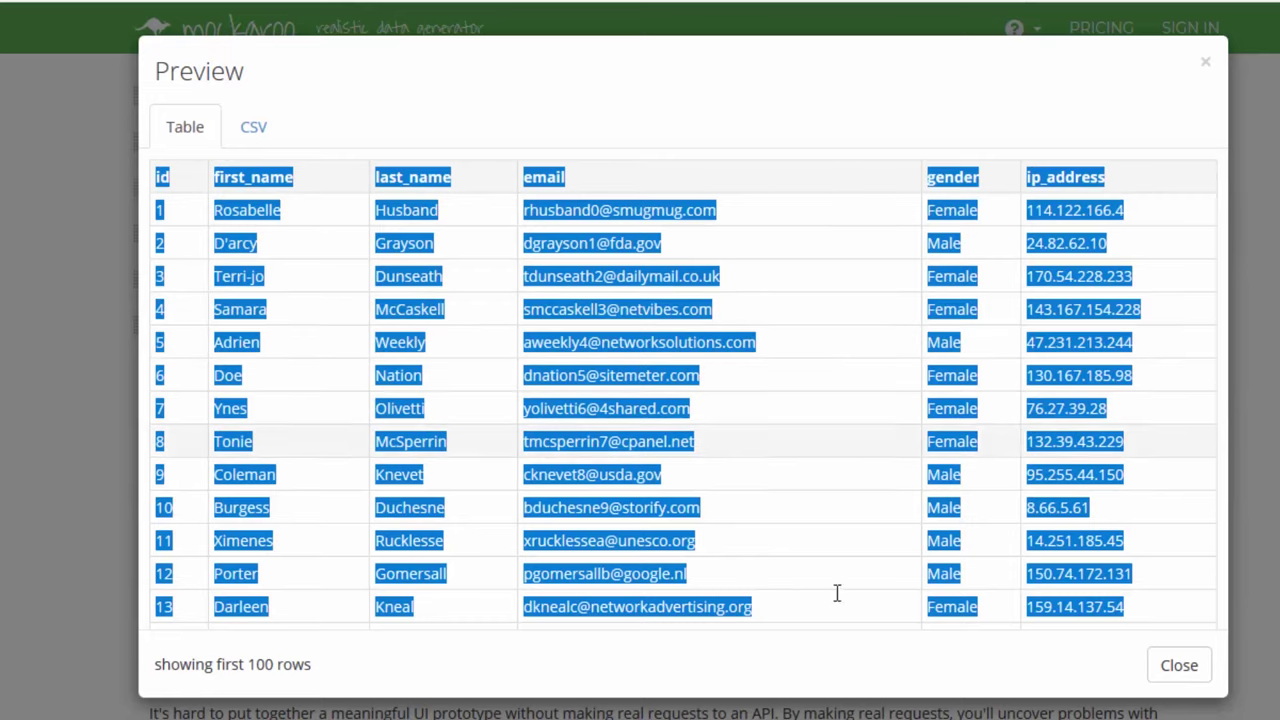
left_click(1184, 672)
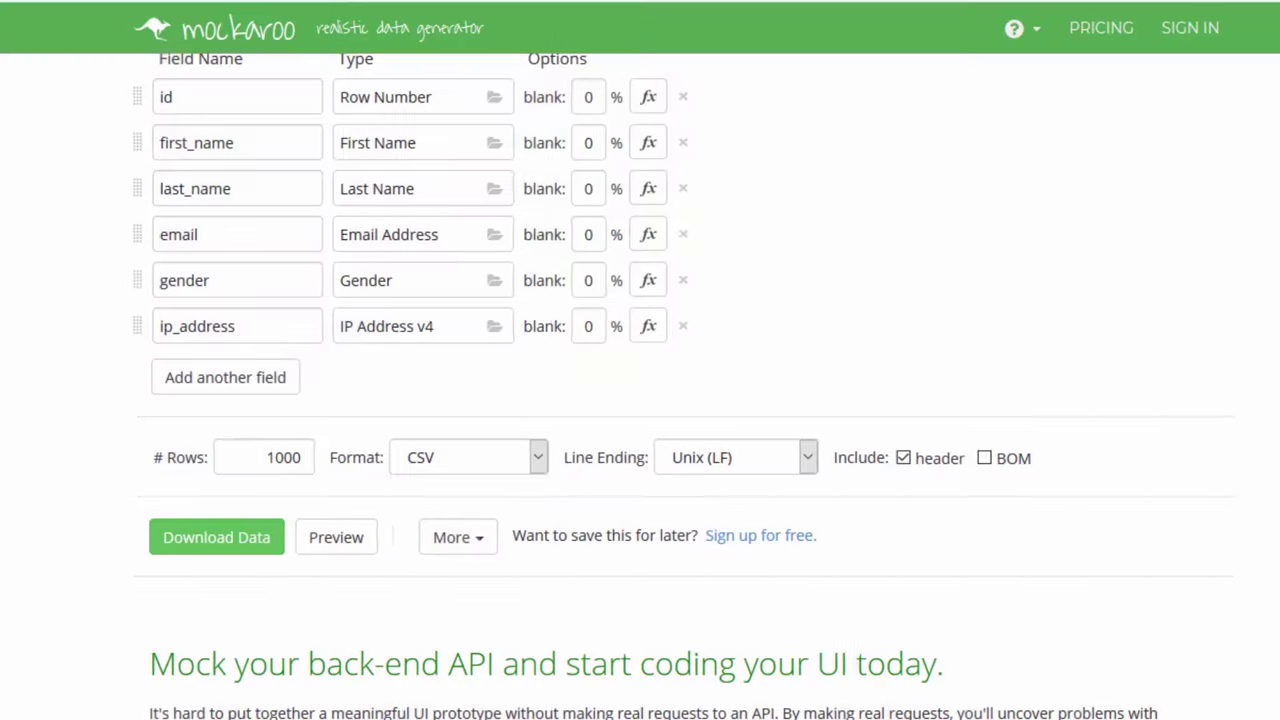
scroll(423, 183, "up", 2)
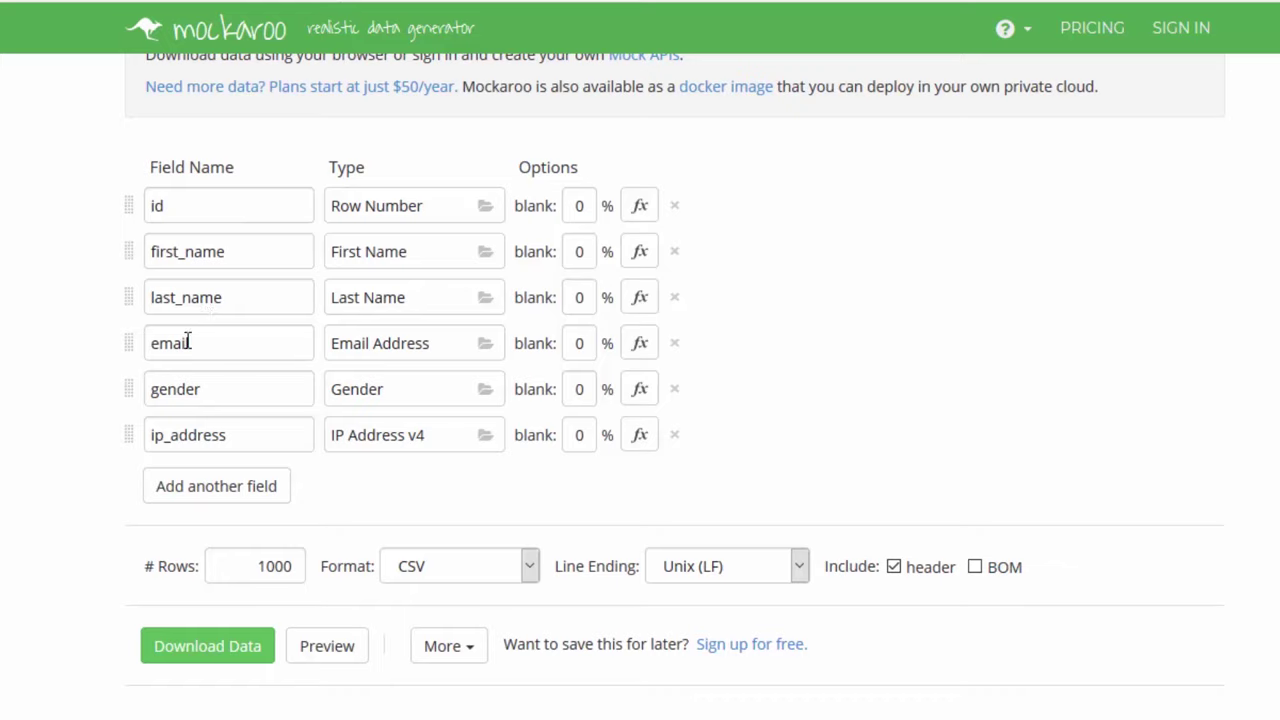
Delete the ip_address field and add a new field to the schema
left_click(674, 436)
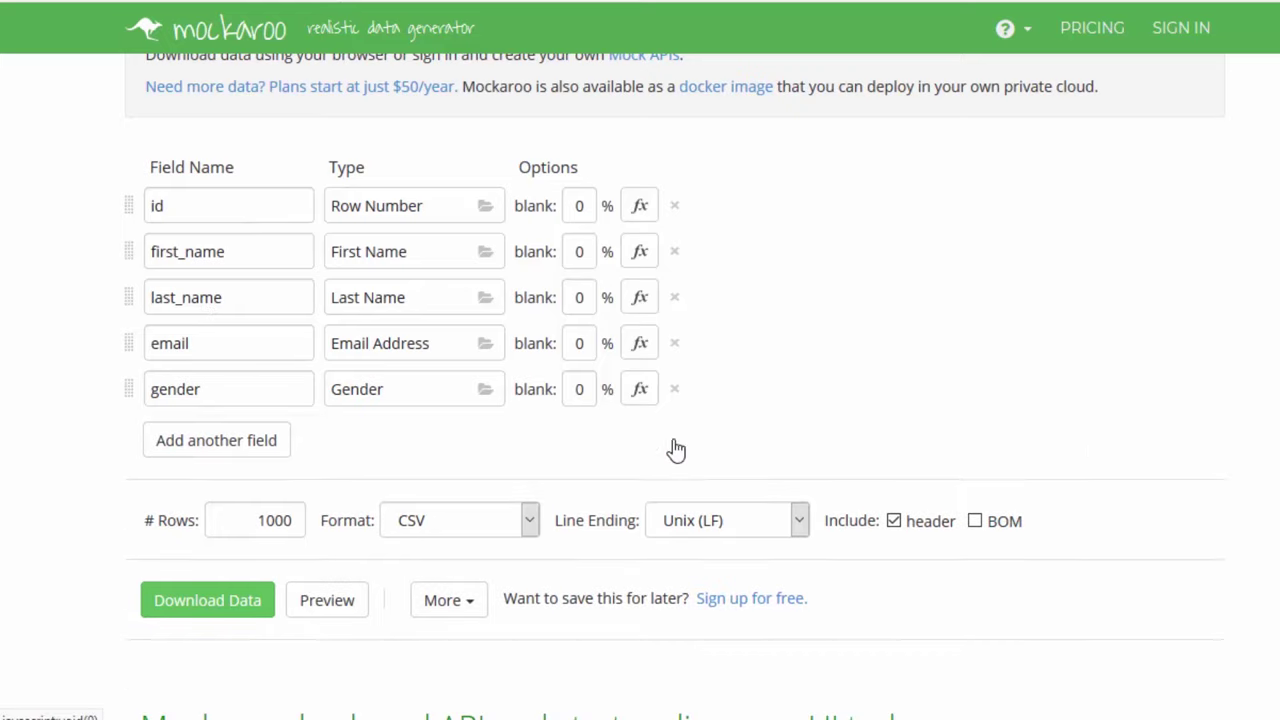
left_click(200, 438)
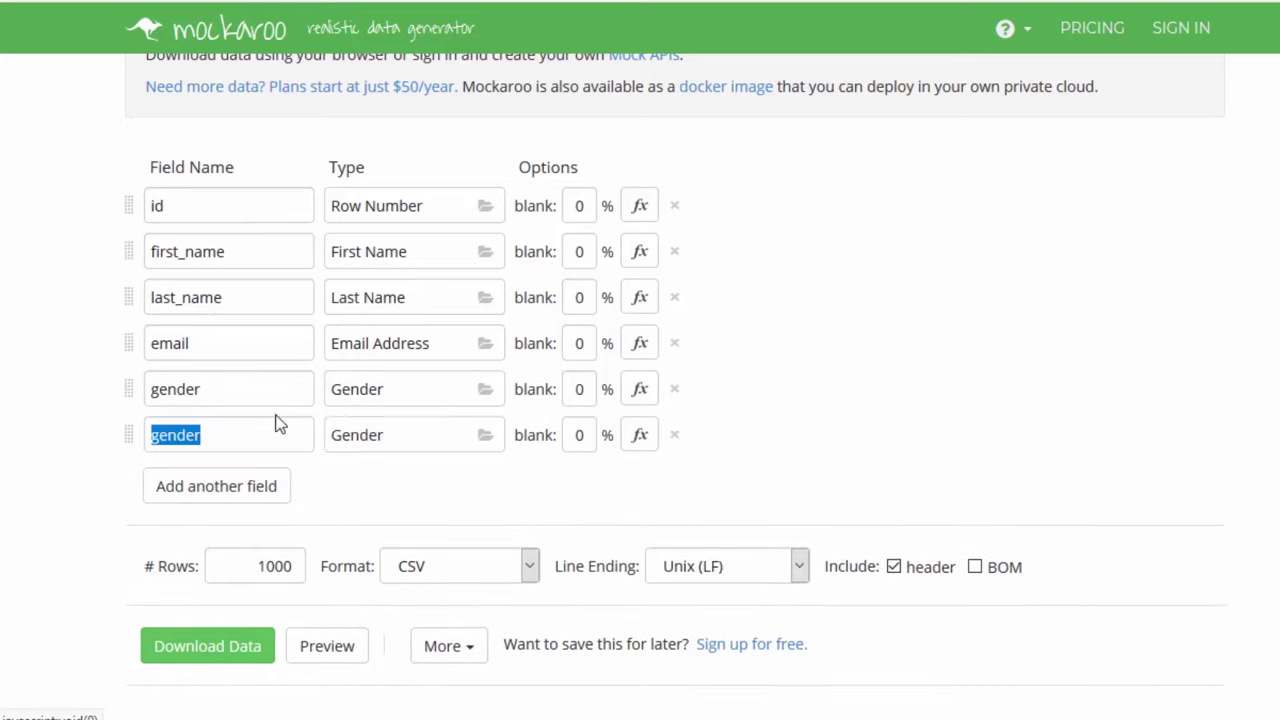
left_click(343, 434)
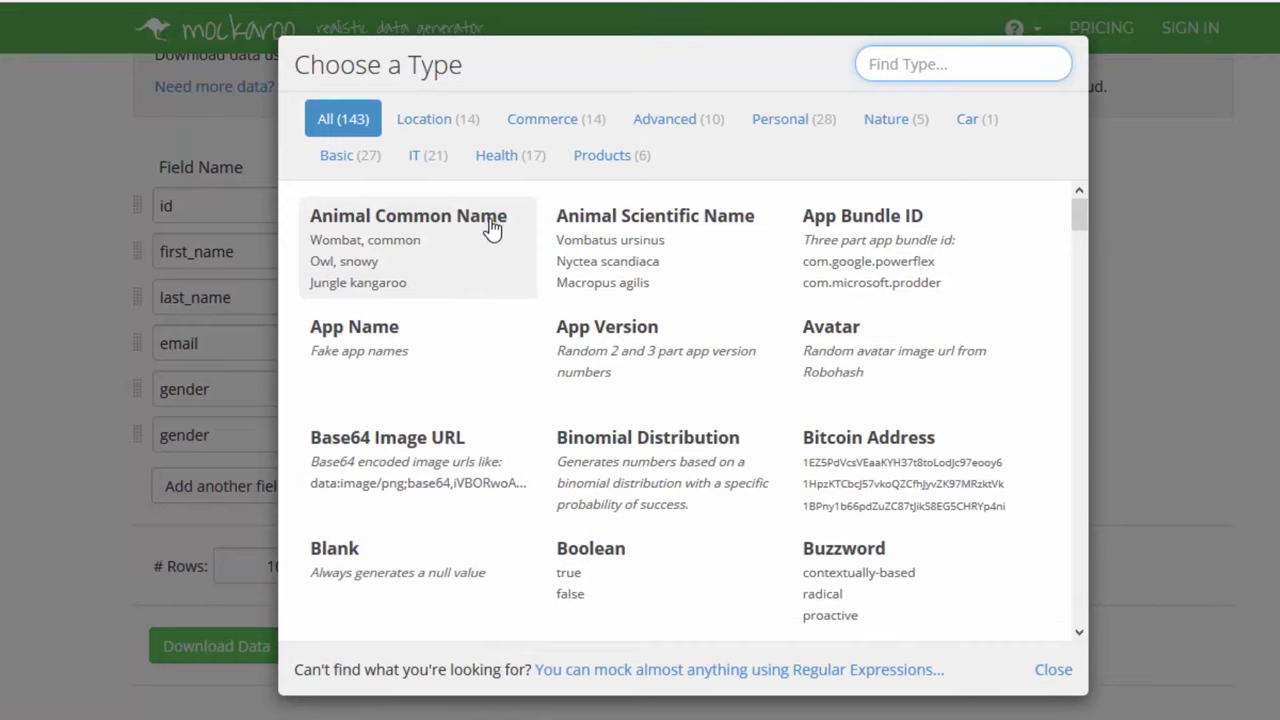
Set the new field's type to Drug Company from the Health category
left_click(432, 168)
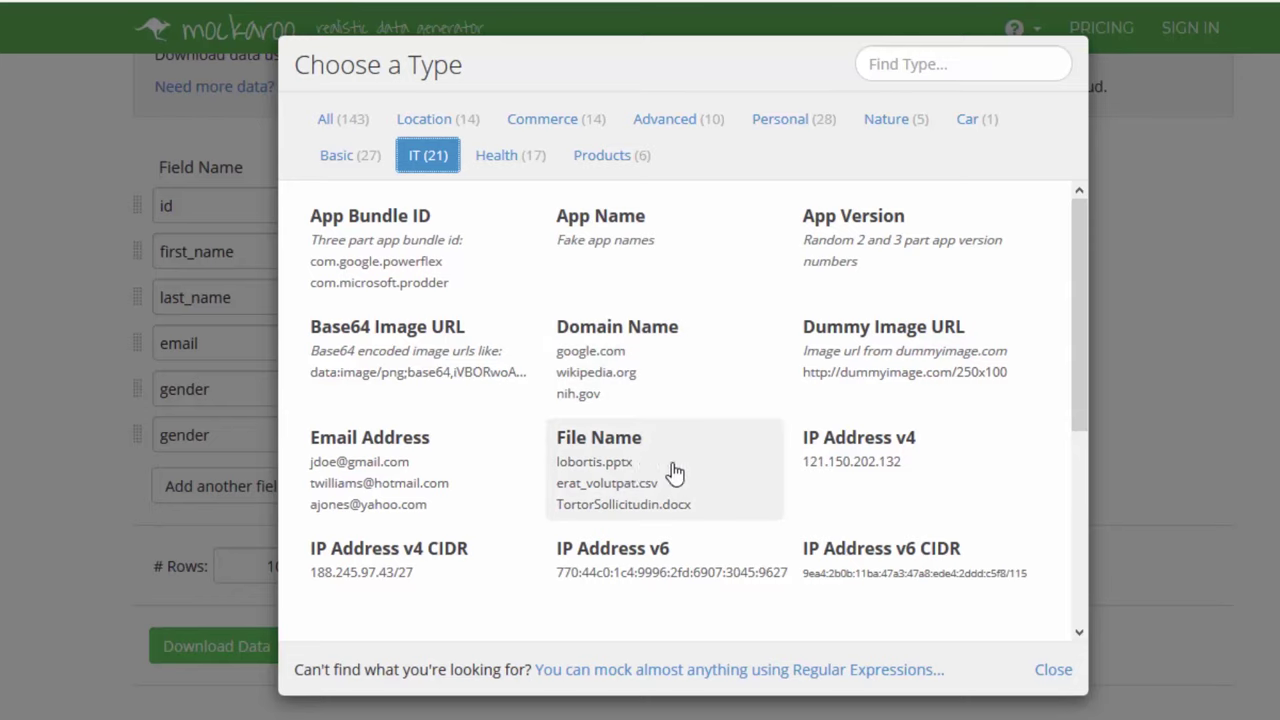
left_click(514, 166)
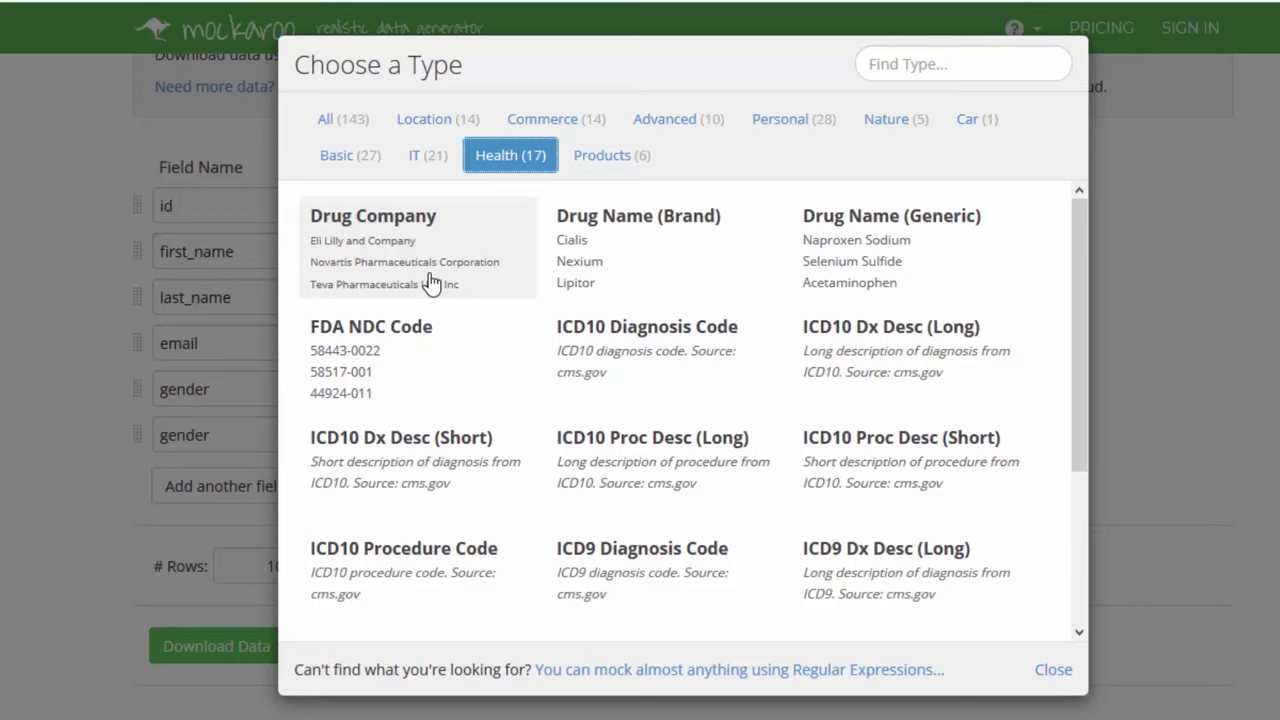
scroll(545, 312, "down", 2)
scroll(545, 312, "up", 2)
left_click(560, 122)
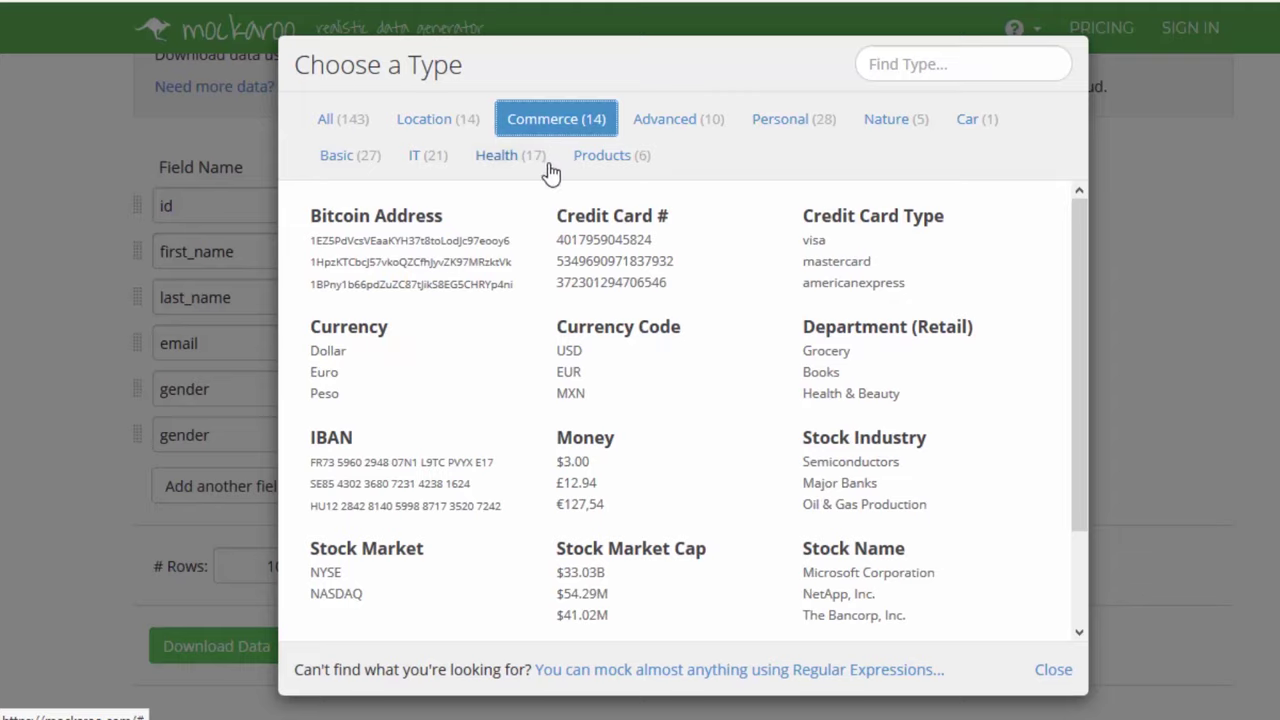
left_click(877, 124)
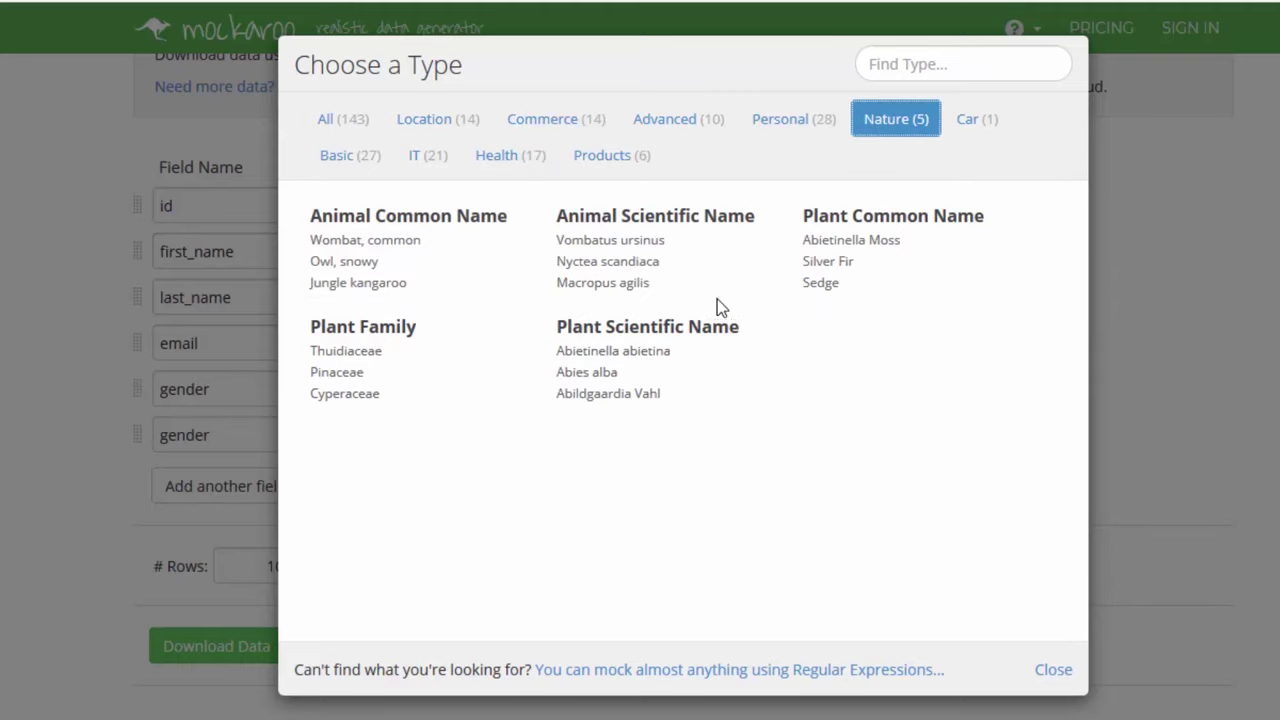
left_click(553, 126)
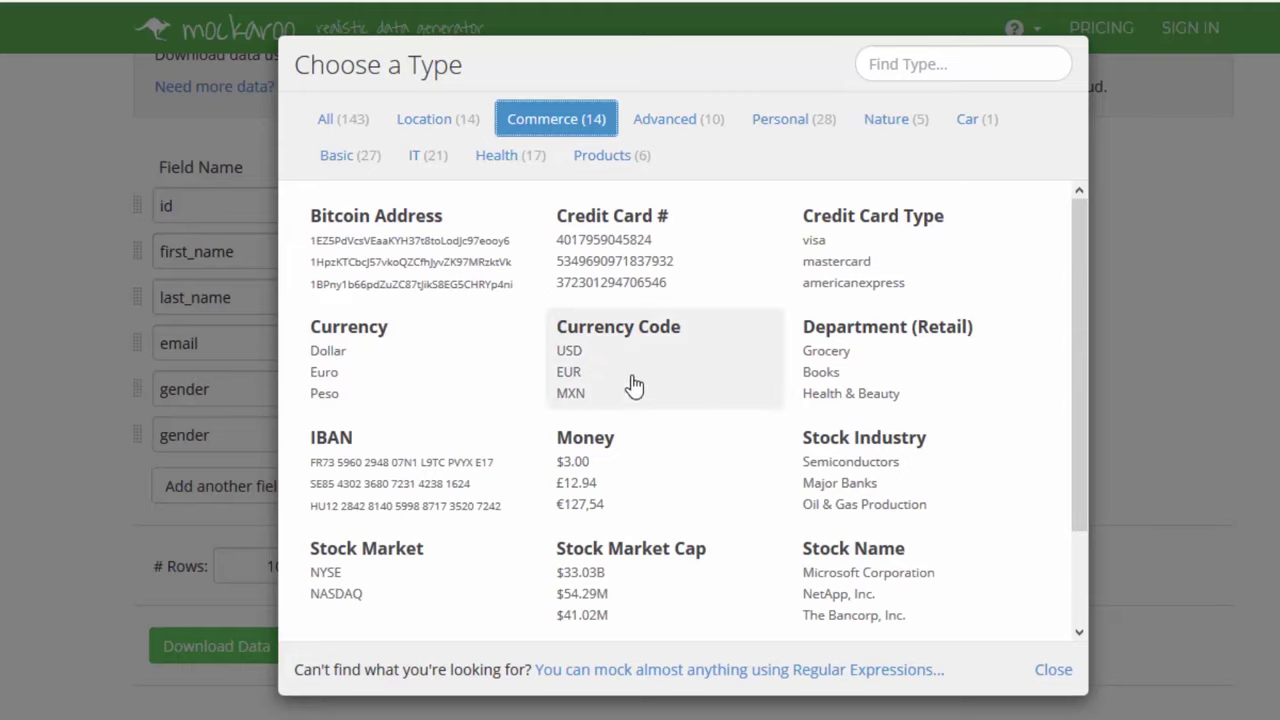
left_click(508, 166)
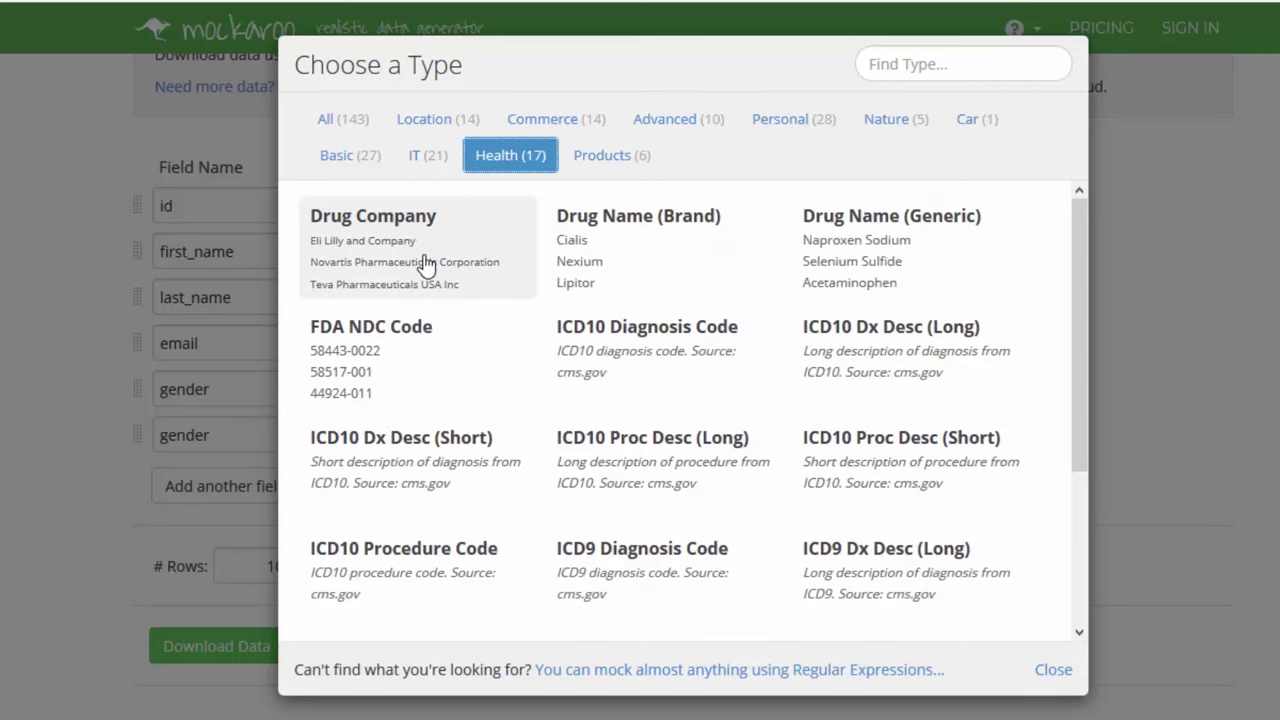
left_click(426, 265)
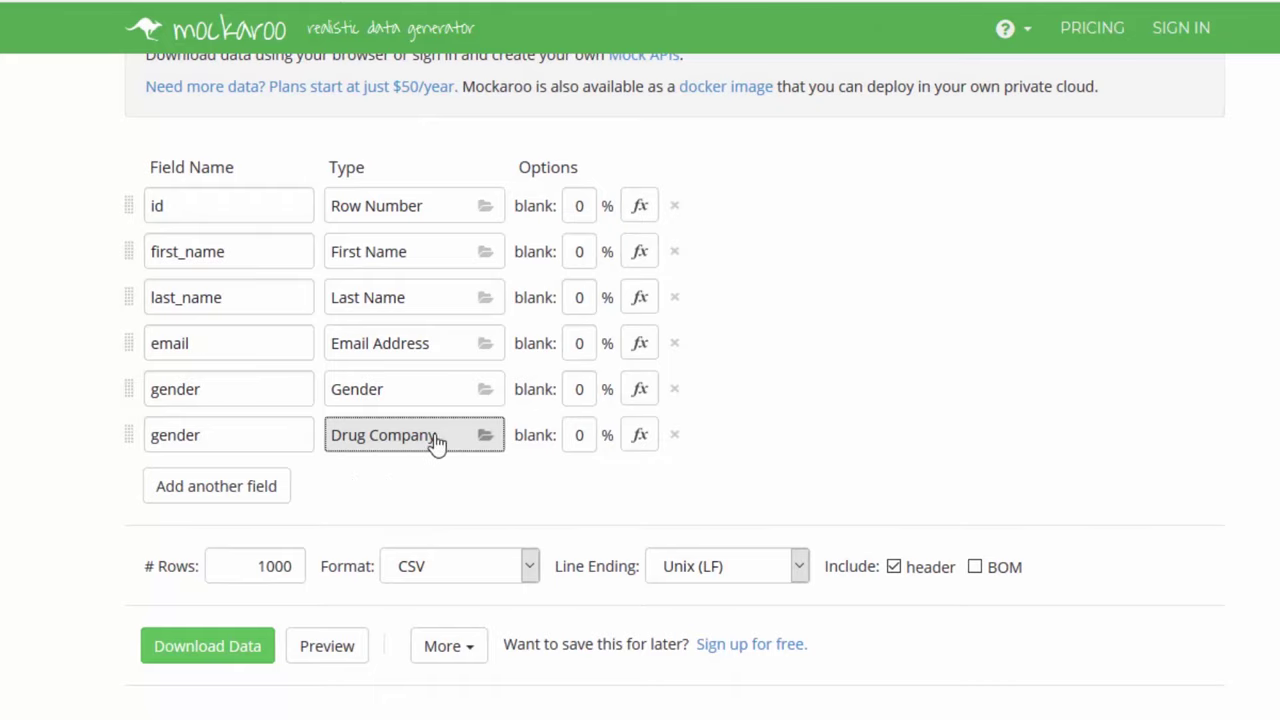
Rename the new Mockaroo field to 'Company Name'
left_click(186, 434)
key("ctrl+a")
type("Company Name")
scroll(640, 437, "down", 1)
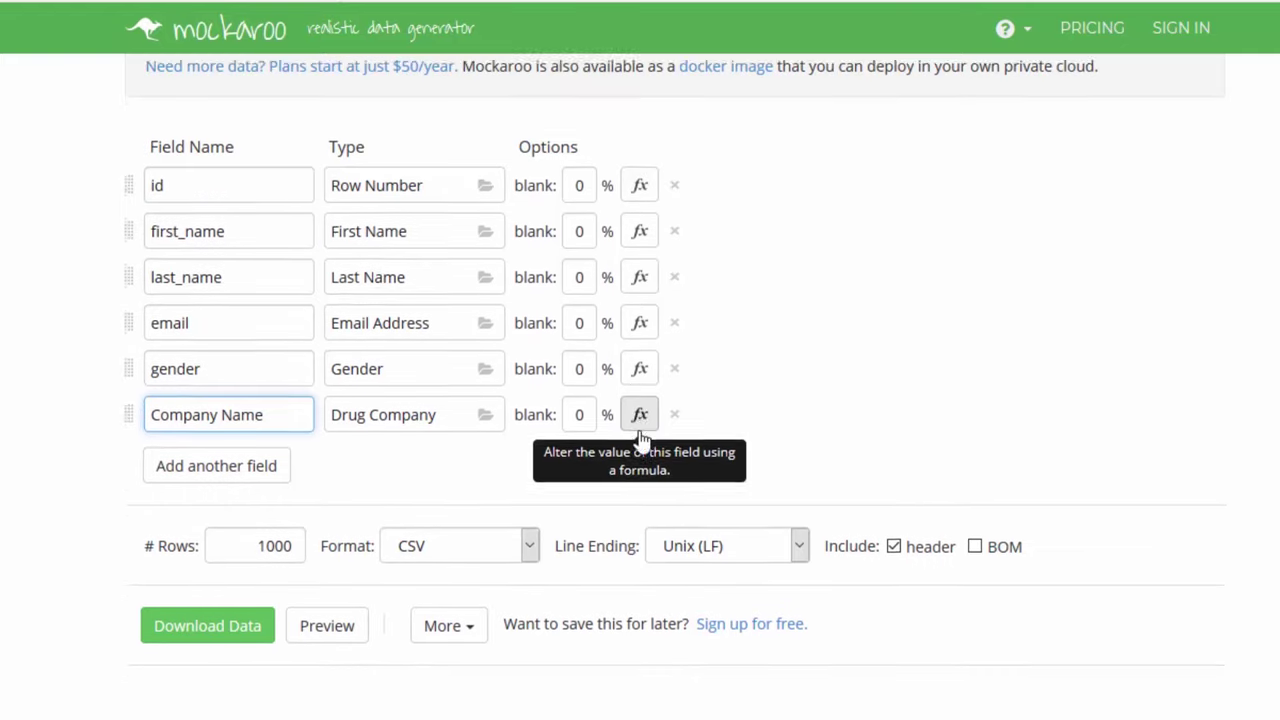
scroll(640, 437, "down", 1)
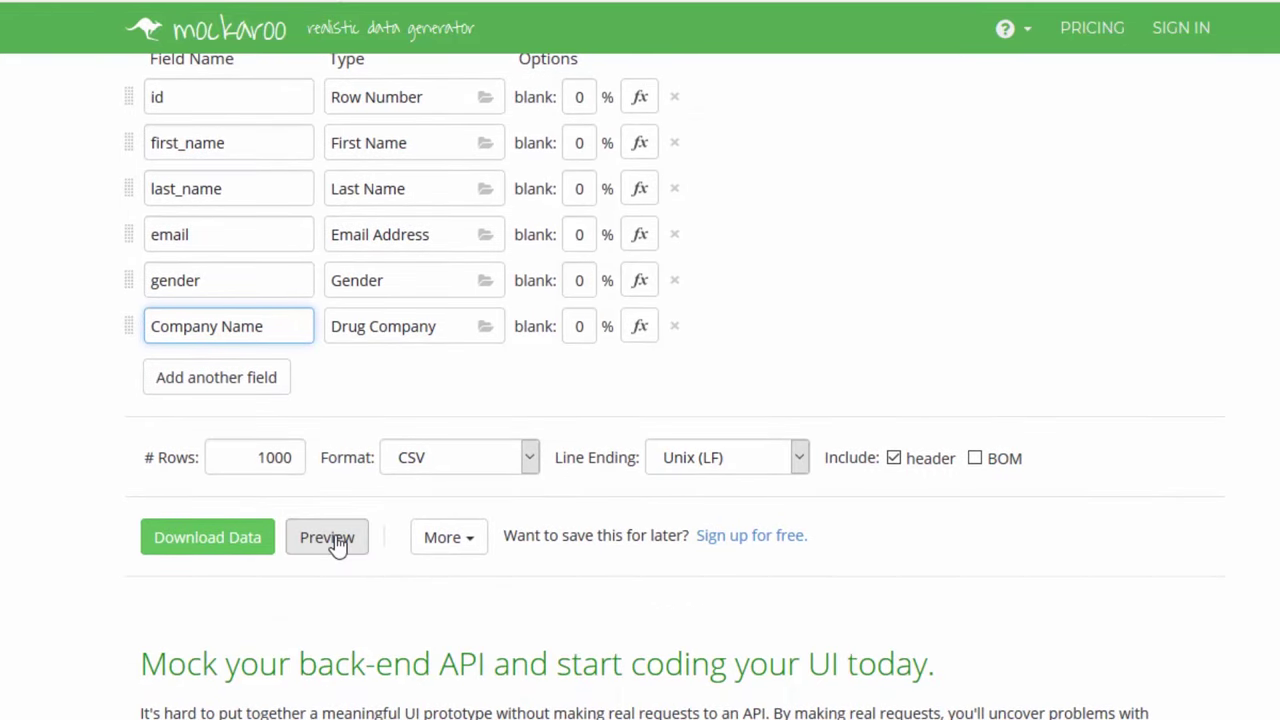
Set the row count to 20 and download the data as MOCK_DATA.csv
key("Tab")
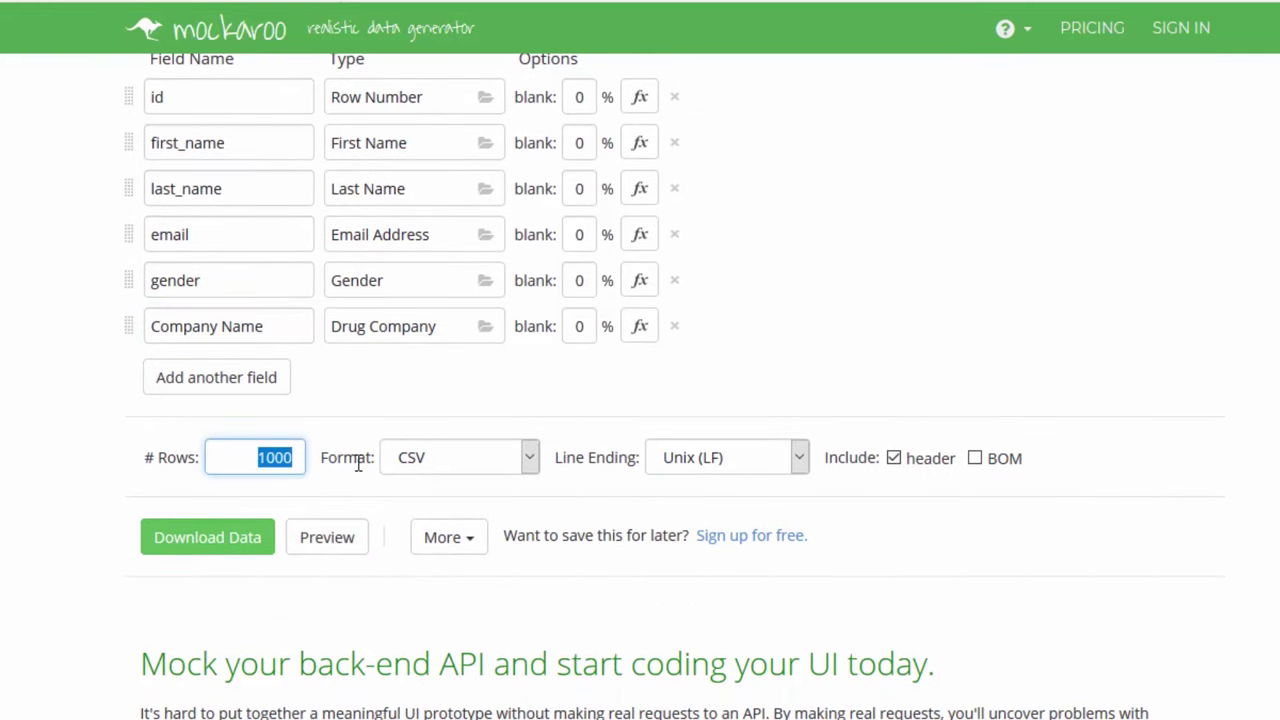
type("20")
scroll(380, 563, "up", 1)
left_click(245, 660)
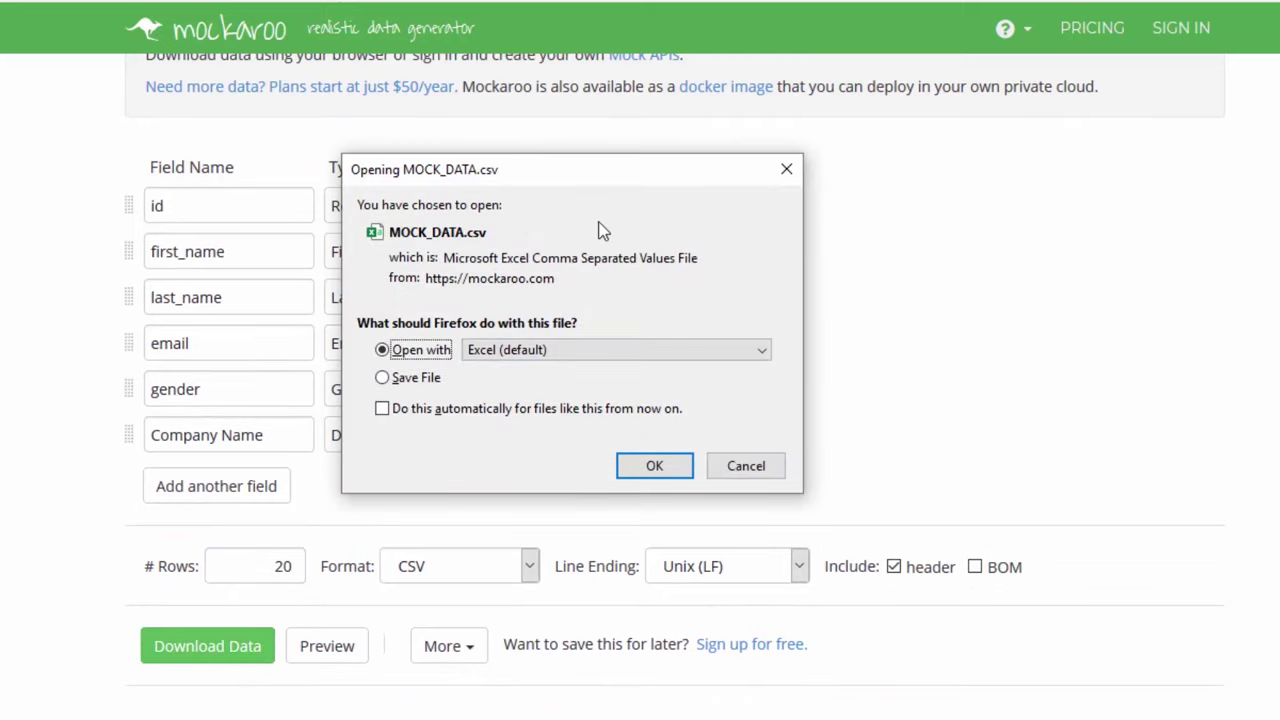
left_click_drag(569, 177, 572, 162)
Open MOCK_DATA.csv in Excel and AutoFit columns A–G to their contents
left_click(652, 449)
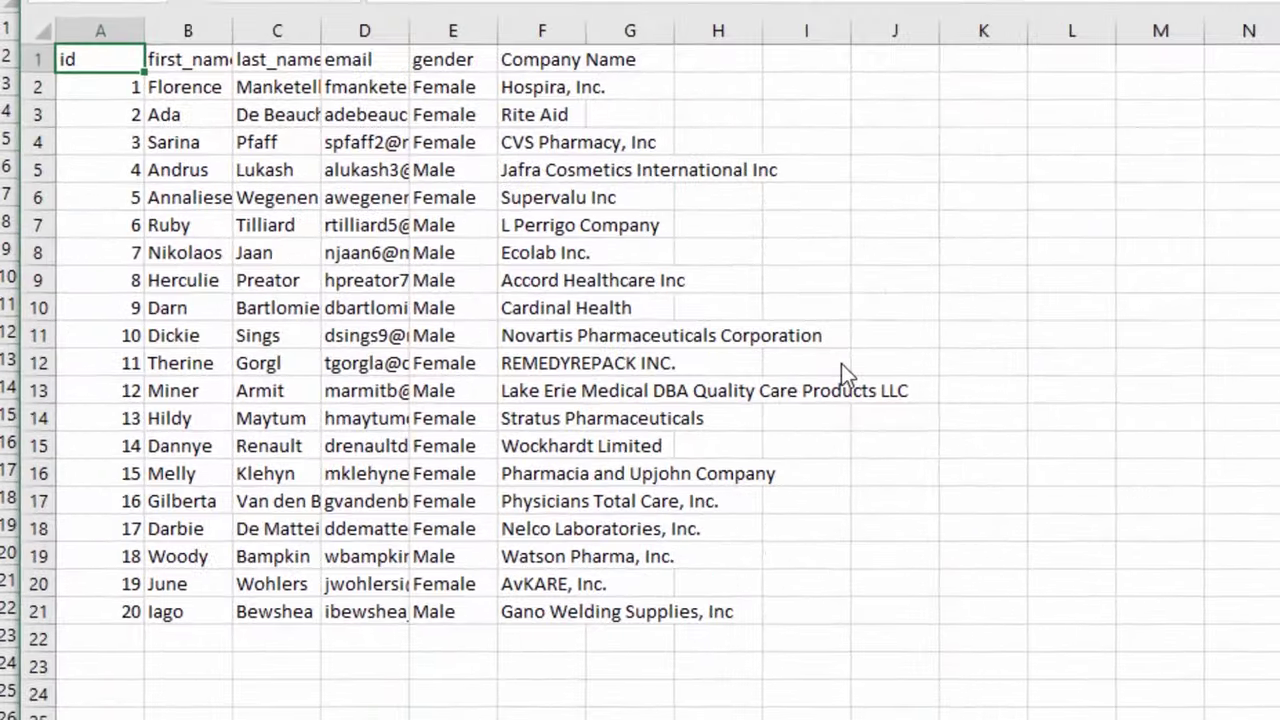
mouse_move(125, 31)
left_mouse_down()
mouse_move(589, 112)
mouse_move(640, 105)
left_mouse_up()
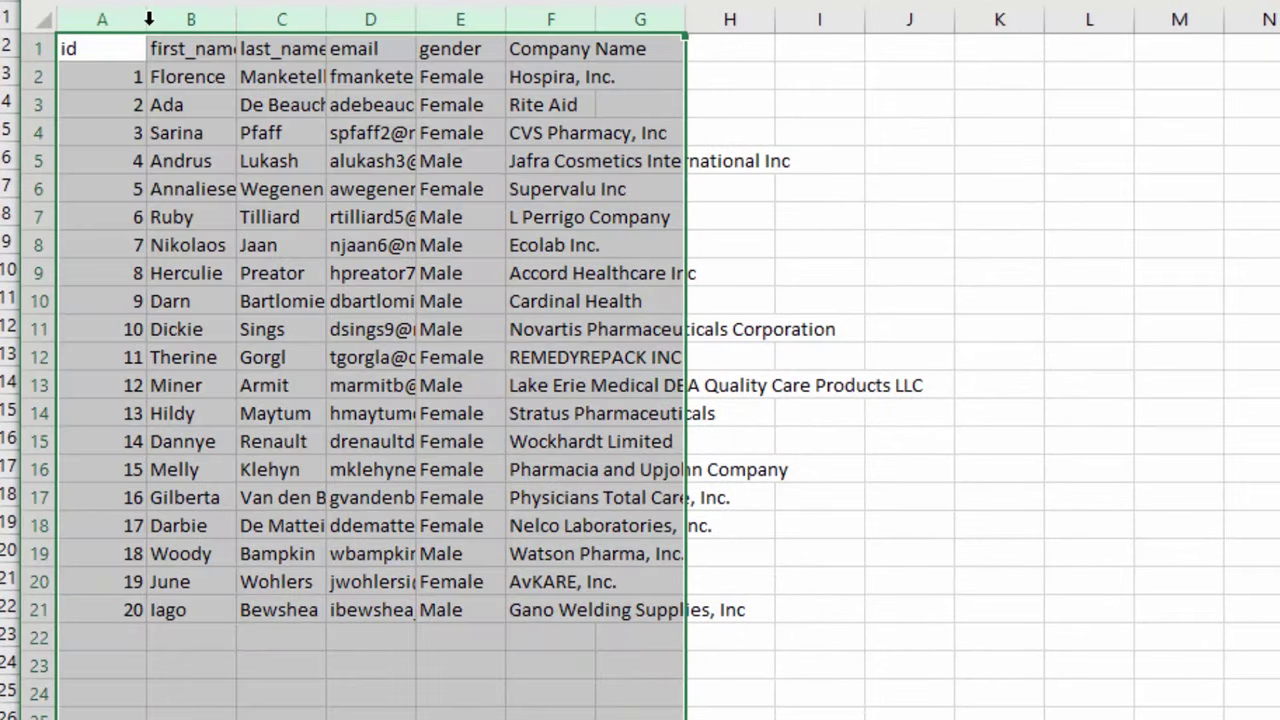
double_click(148, 19)
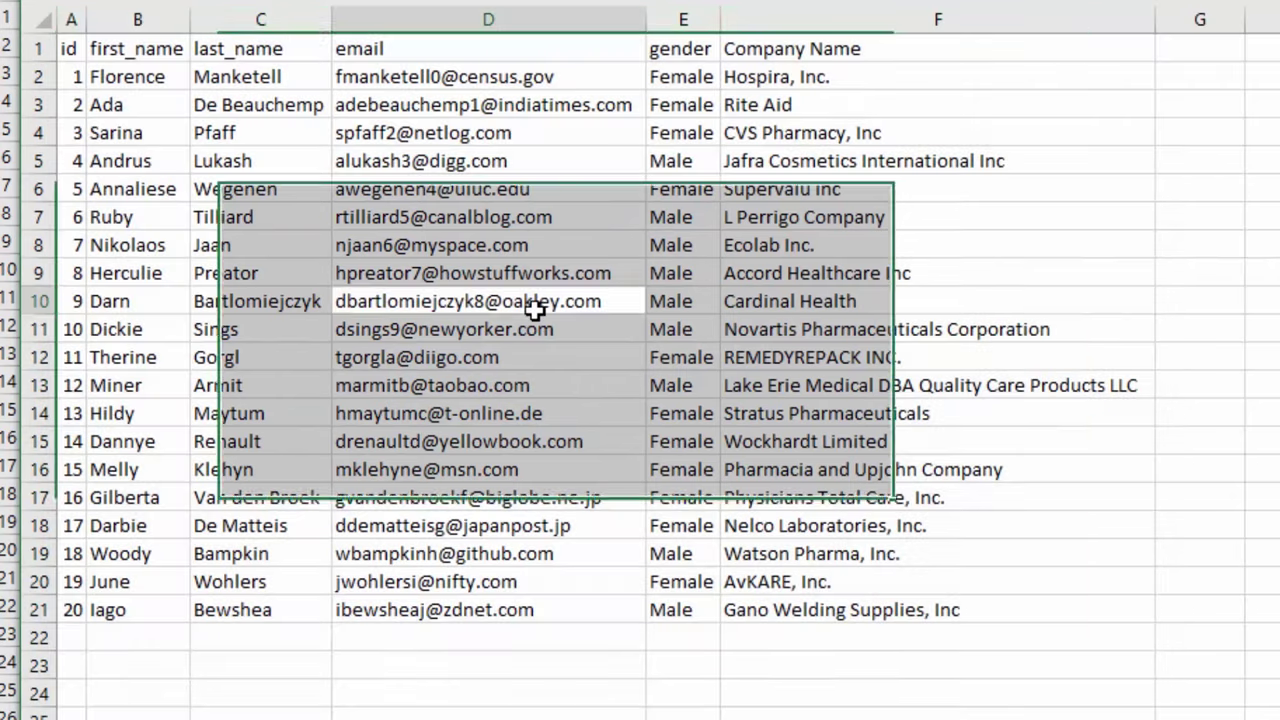
left_click(530, 306)
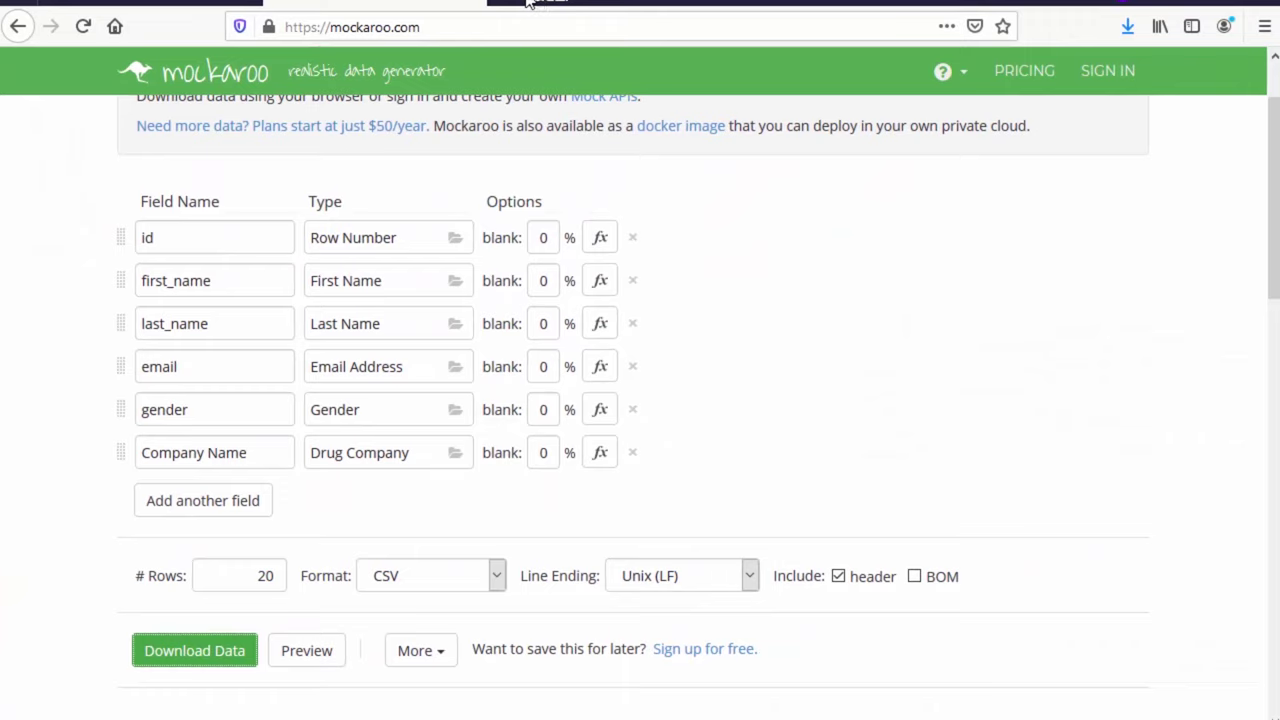
Load generatedata.com in a new Firefox tab
left_click(513, 3)
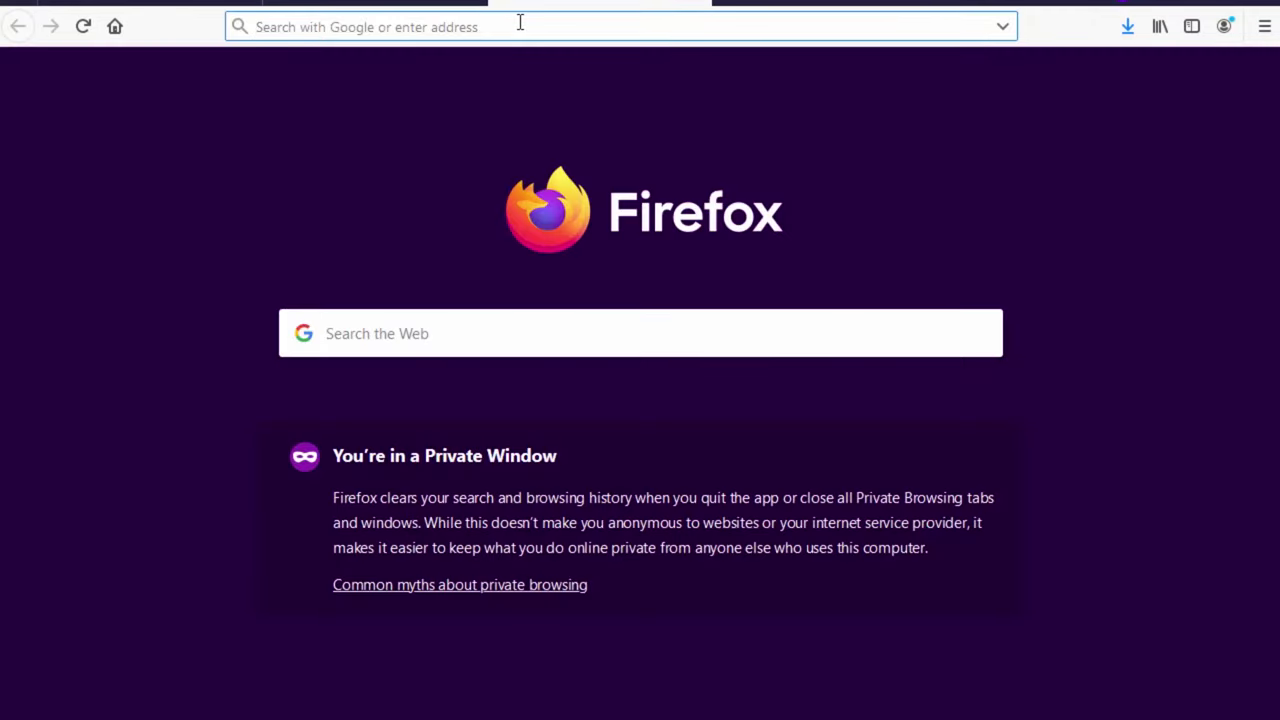
type("generatedata")
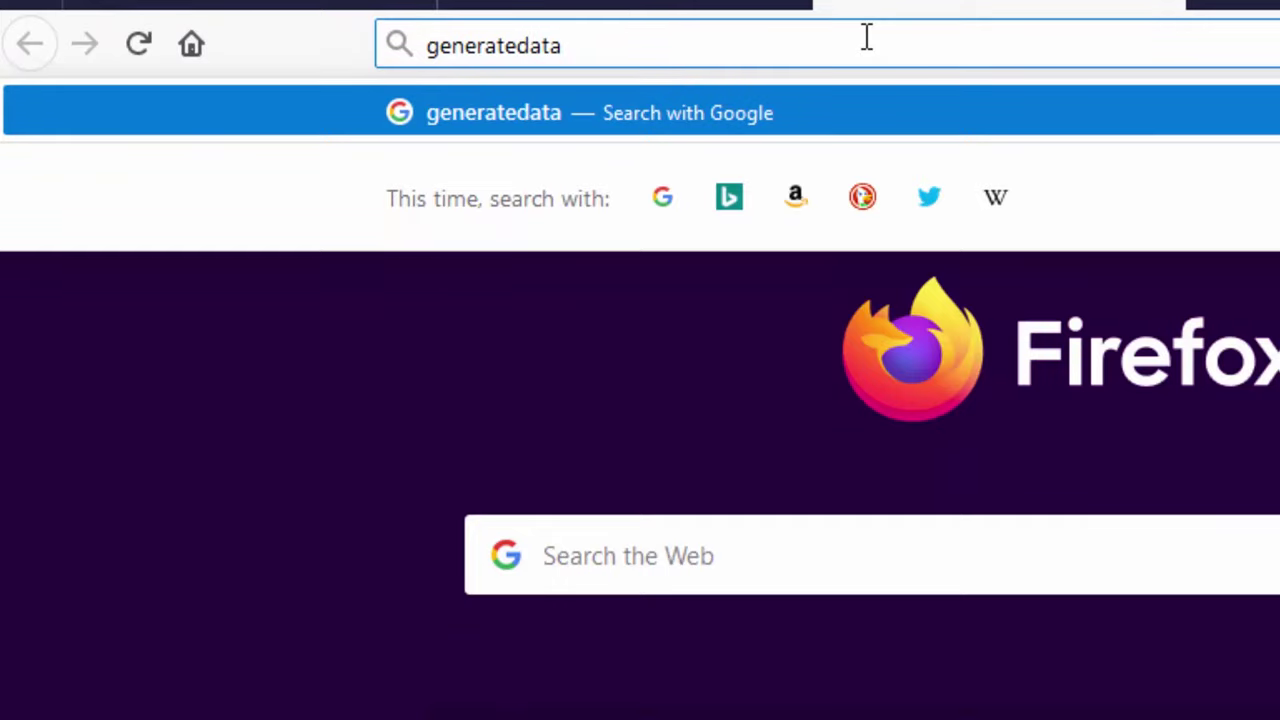
type(".com")
key("Return")
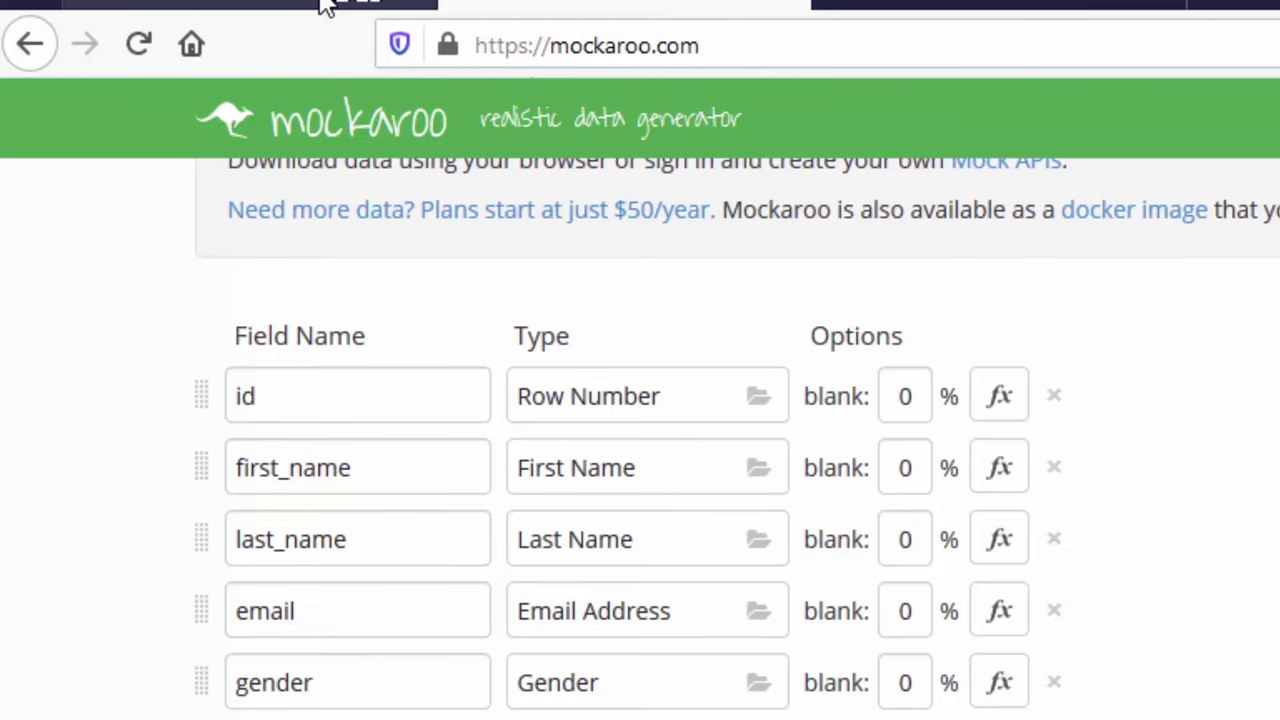
Flip through the generator tabs while generatedata.com loads, ending on Mockaroo
left_click(323, 5)
left_click(640, 5)
left_click(903, 3)
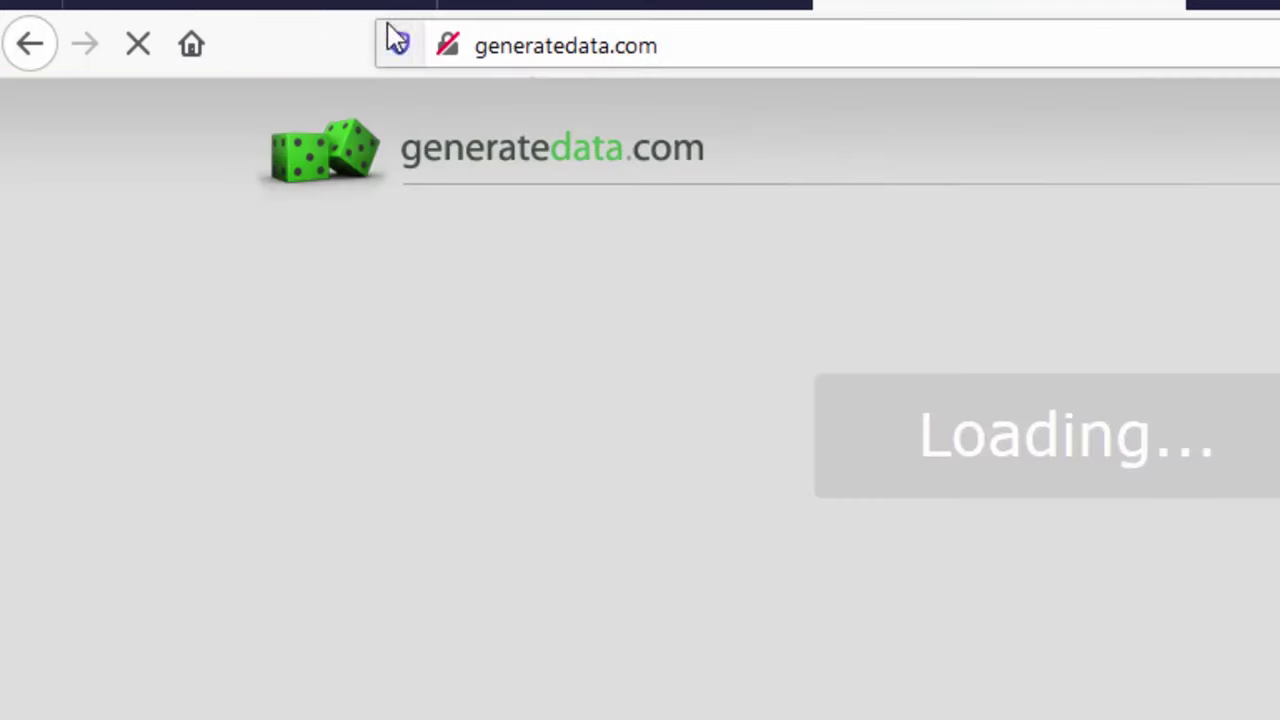
left_click(237, 6)
scroll(514, 229, "up", 3)
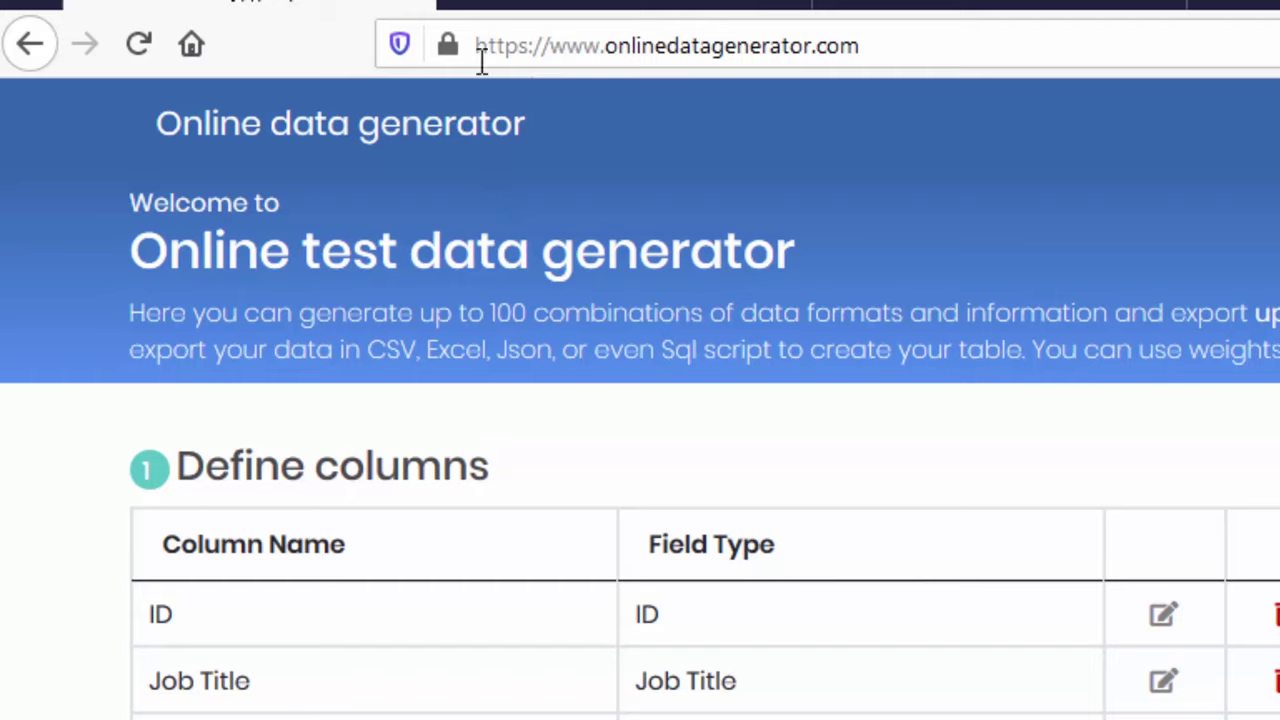
left_click(575, 5)
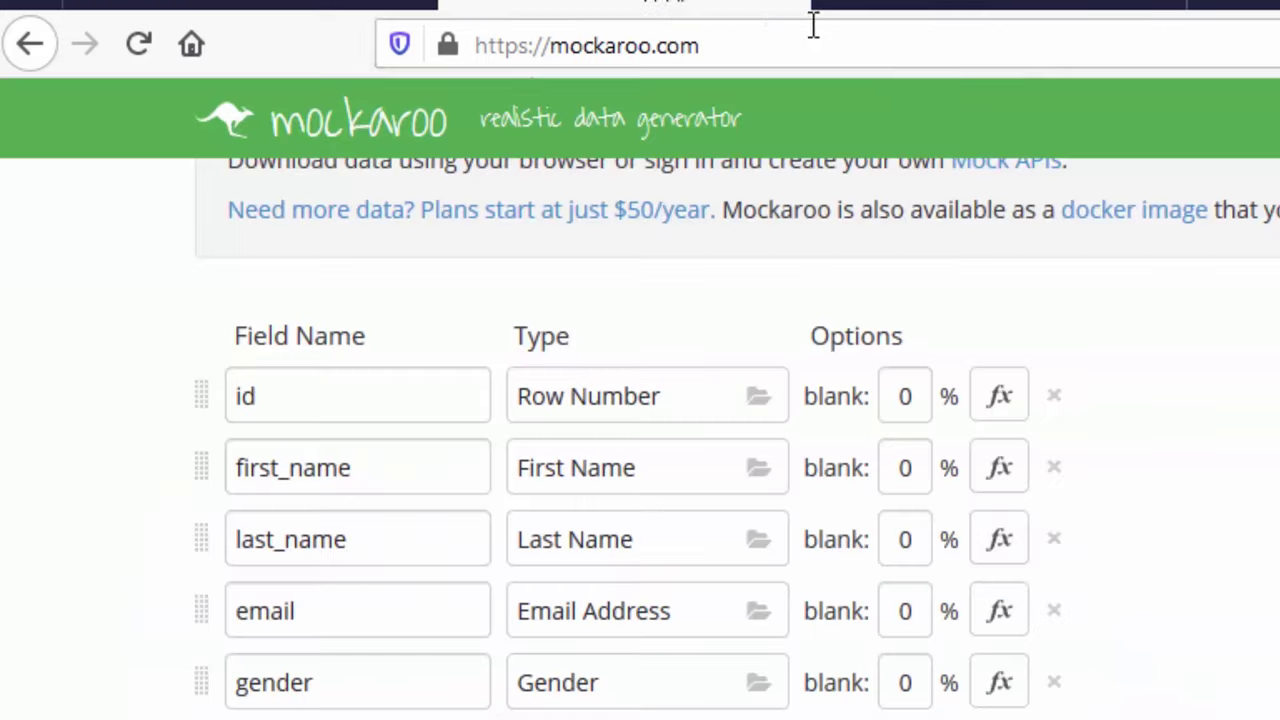
left_click(929, 7)
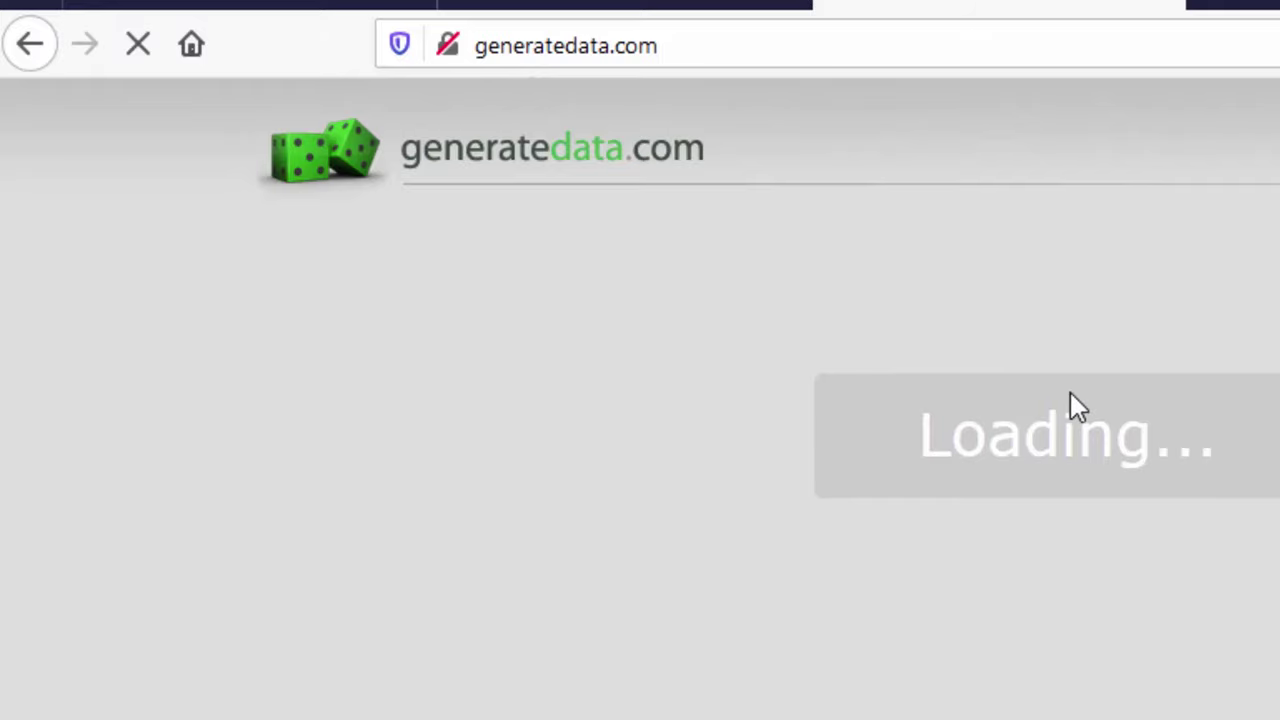
left_click(409, 6)
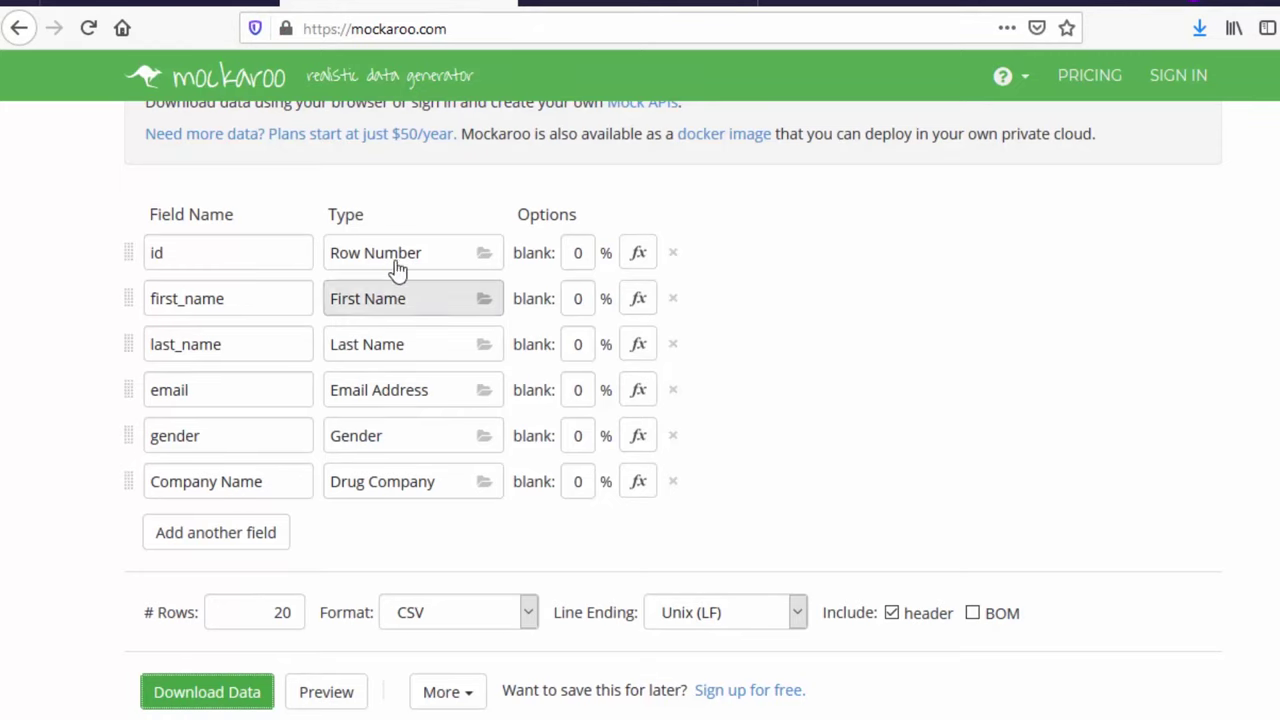
View the id field's type choices, close them unchanged, and go to generatedata.com
left_click(414, 263)
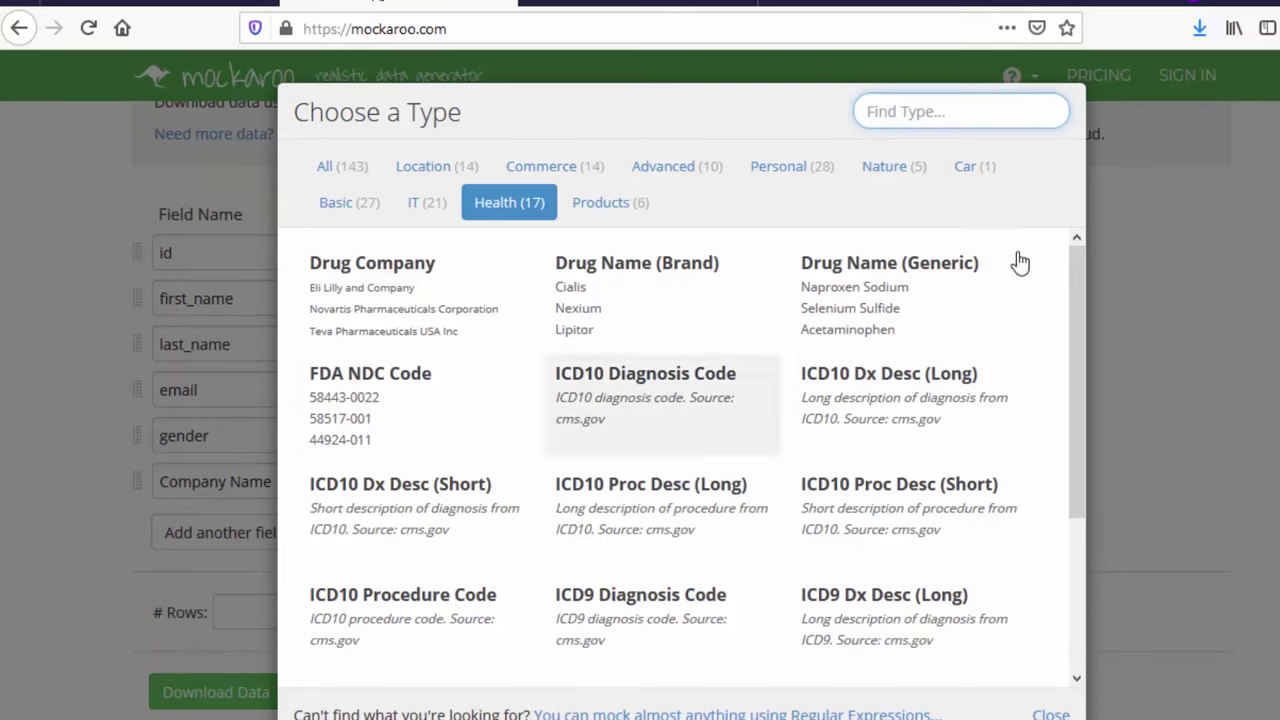
left_click(1100, 595)
scroll(280, 580, "down", 2)
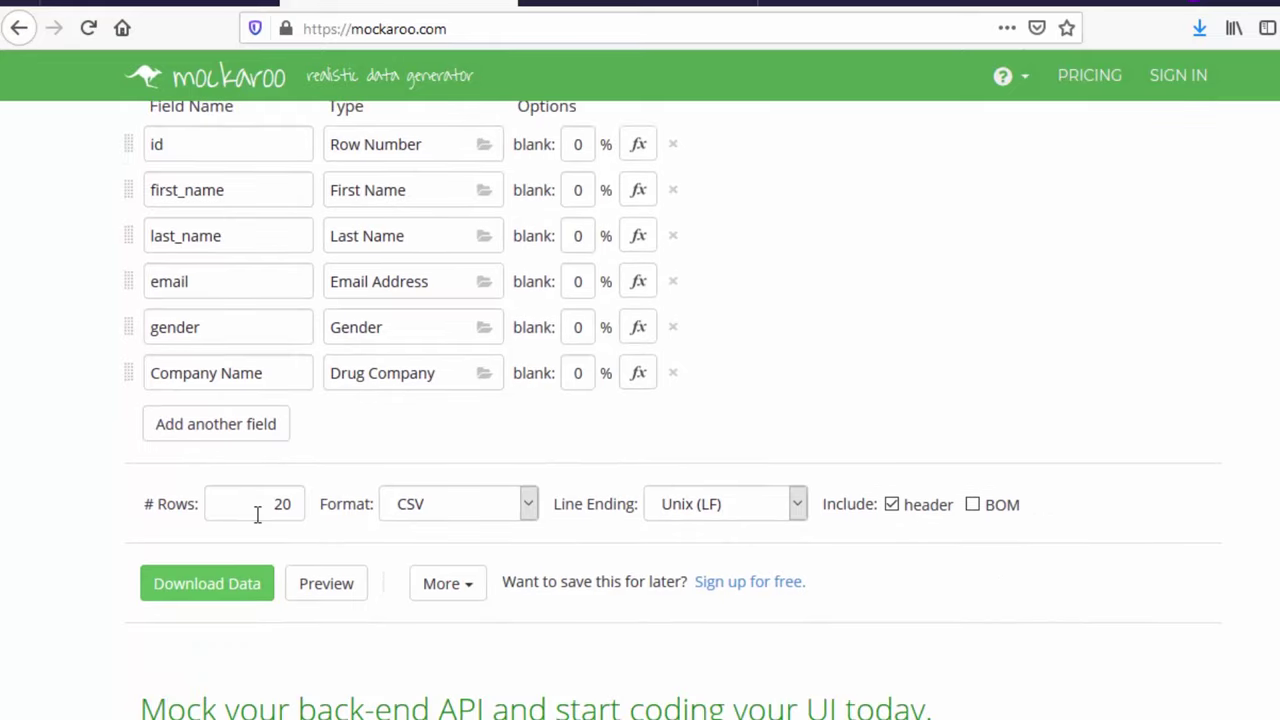
left_click(603, 4)
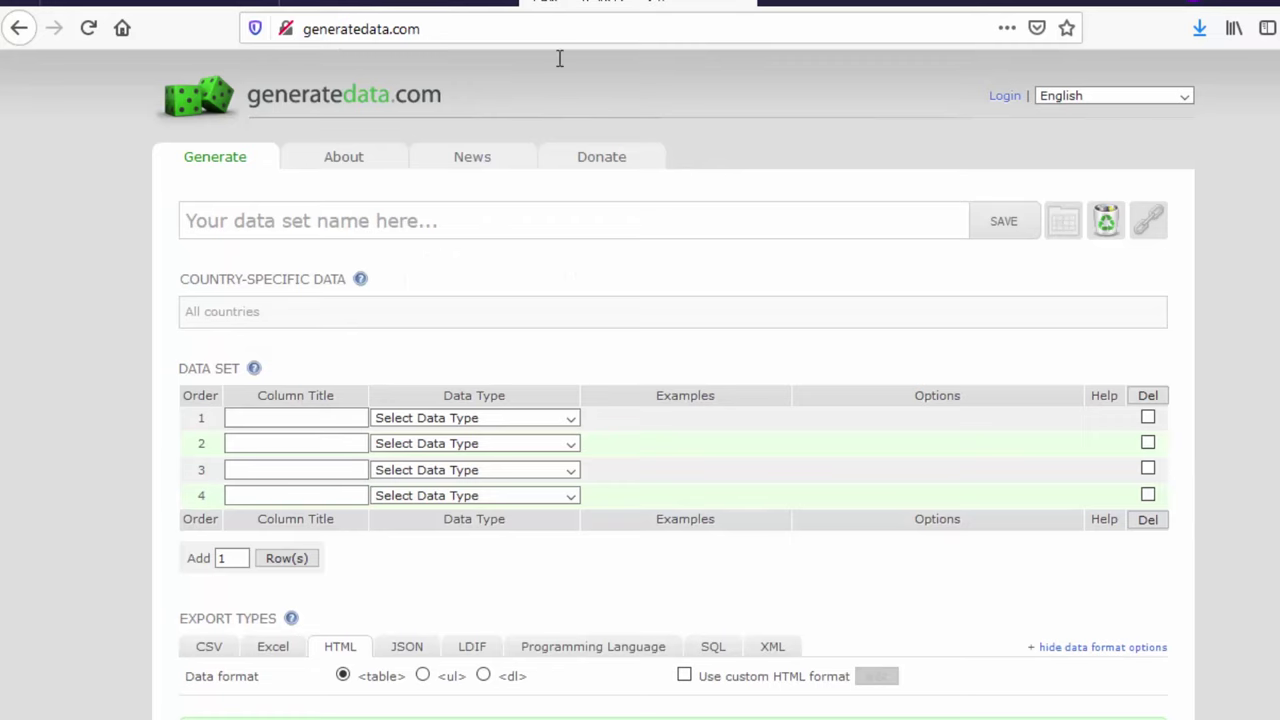
Try changing the number of generated rows and dismiss the demo restriction message
scroll(693, 443, "down", 2)
double_click(293, 673)
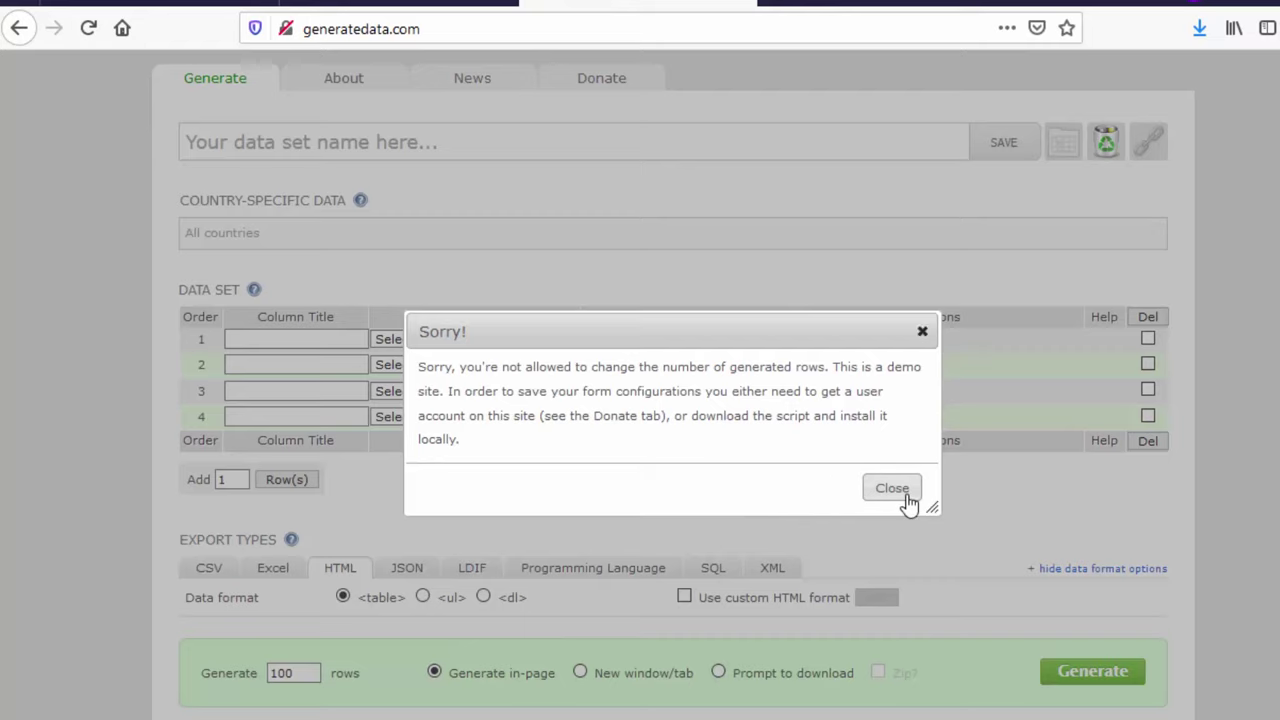
left_click(892, 490)
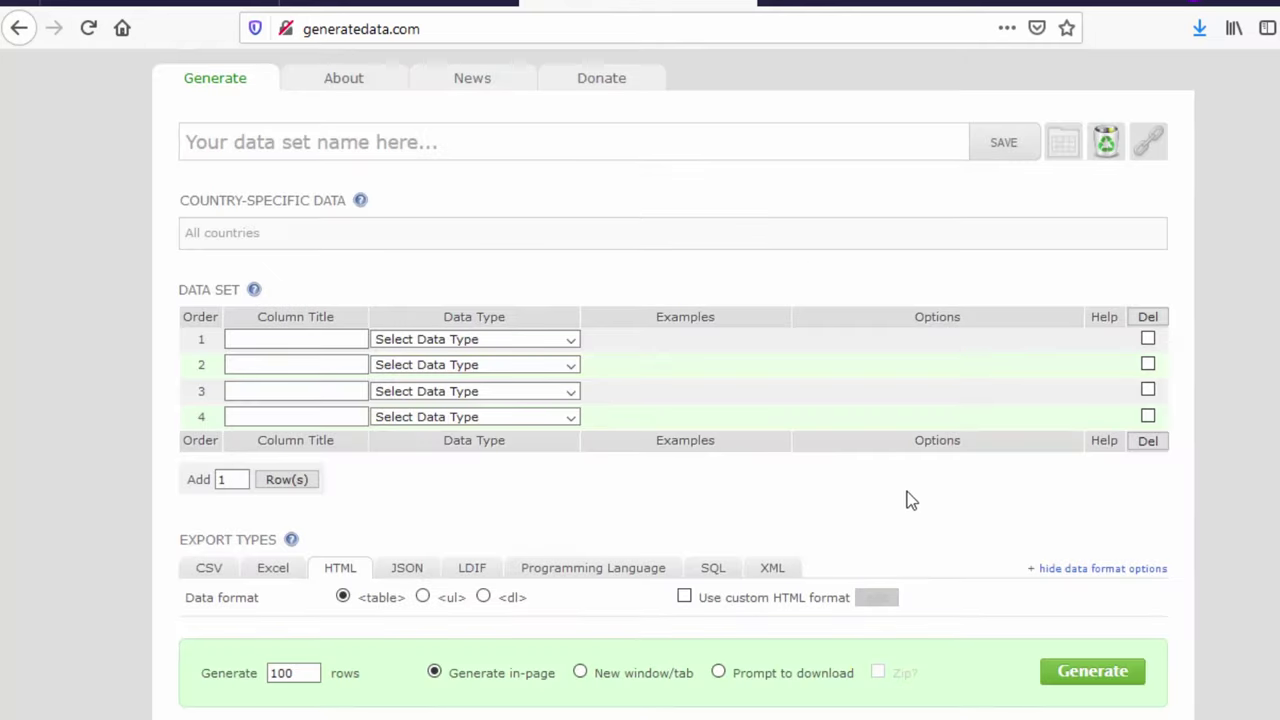
Browse the list of data types in row 1's Data Type dropdown
left_click(525, 343)
left_click_drag(582, 384, 589, 643)
scroll(566, 571, "up", 10)
scroll(567, 564, "down", 5)
scroll(567, 564, "down", 3)
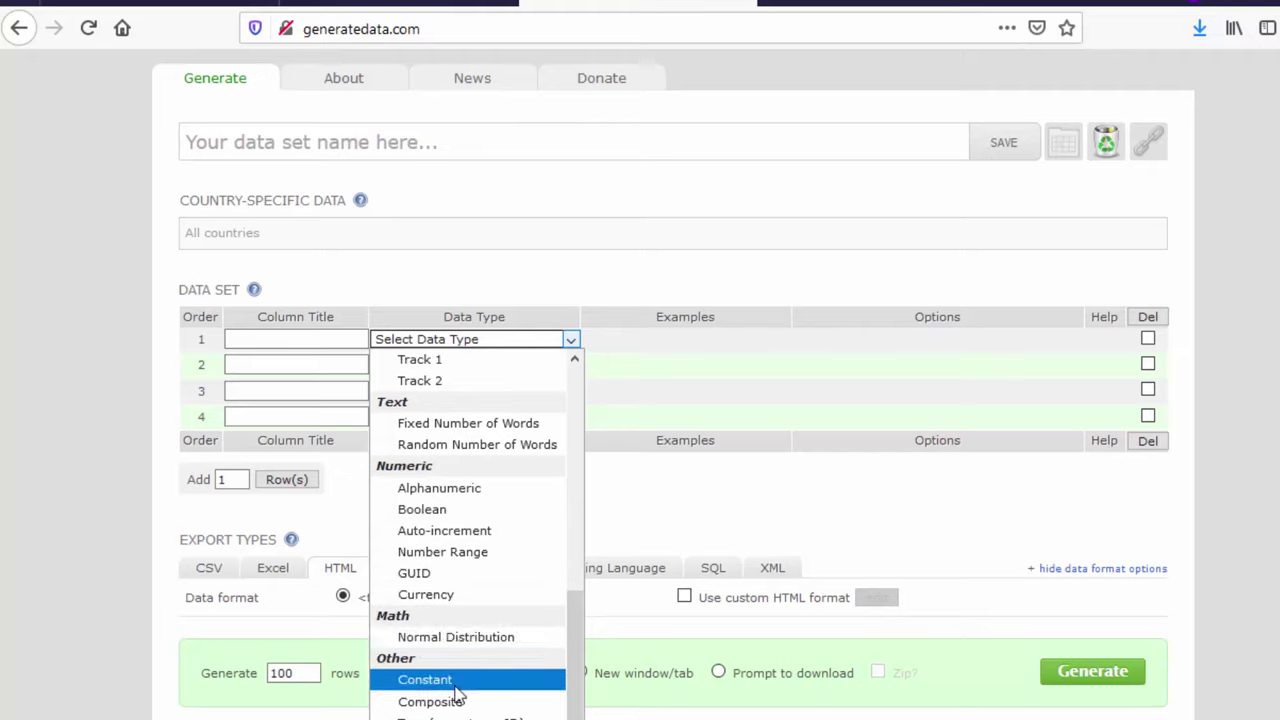
scroll(487, 618, "up", 1)
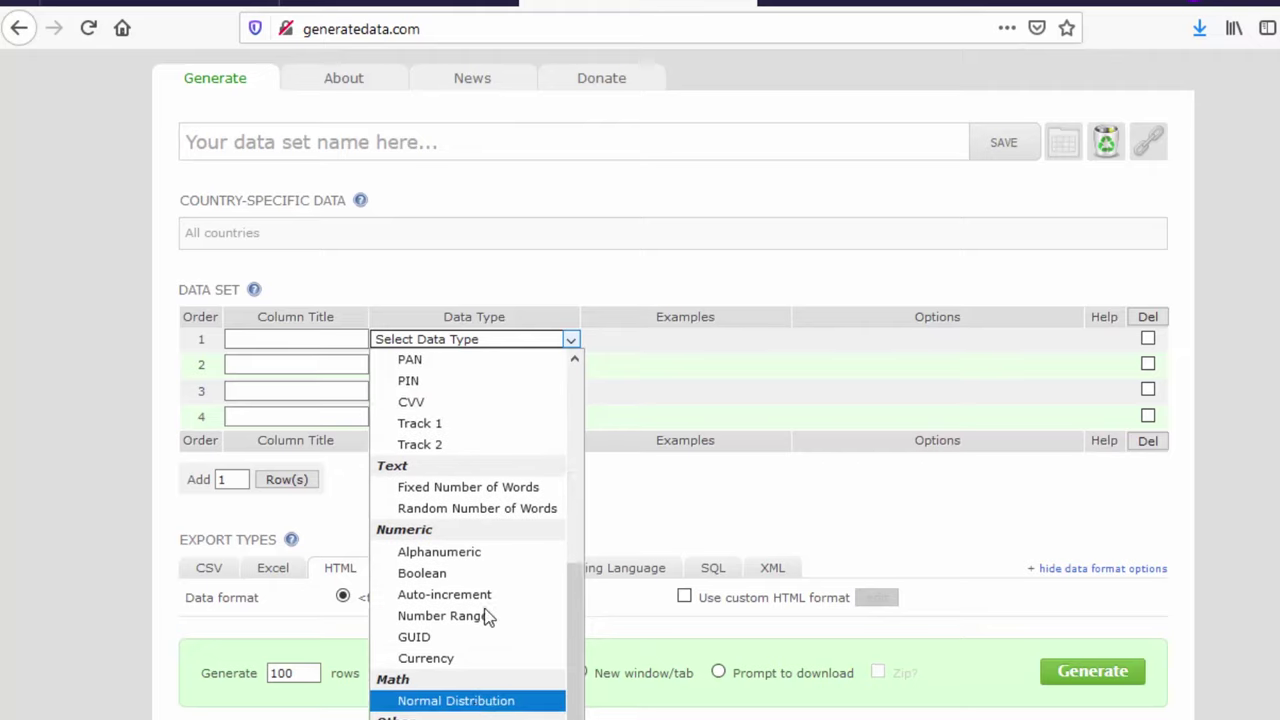
scroll(487, 618, "up", 1)
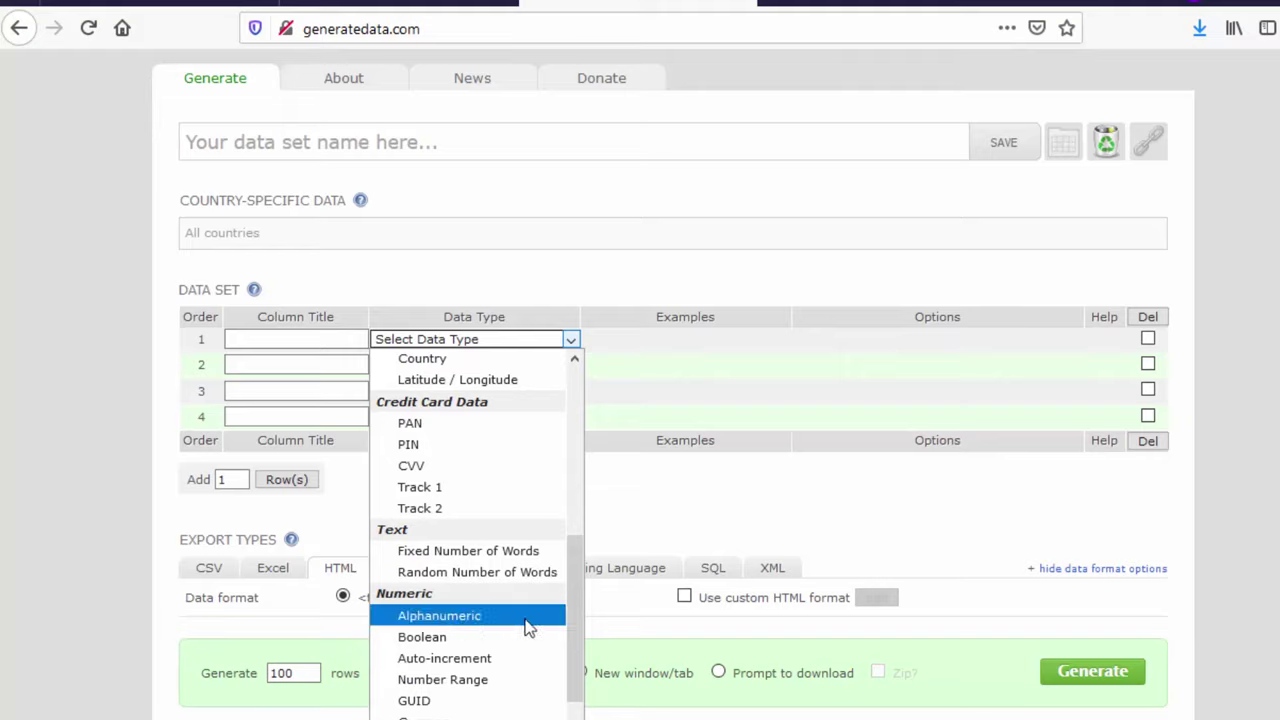
scroll(530, 620, "up", 1)
scroll(480, 546, "up", 1)
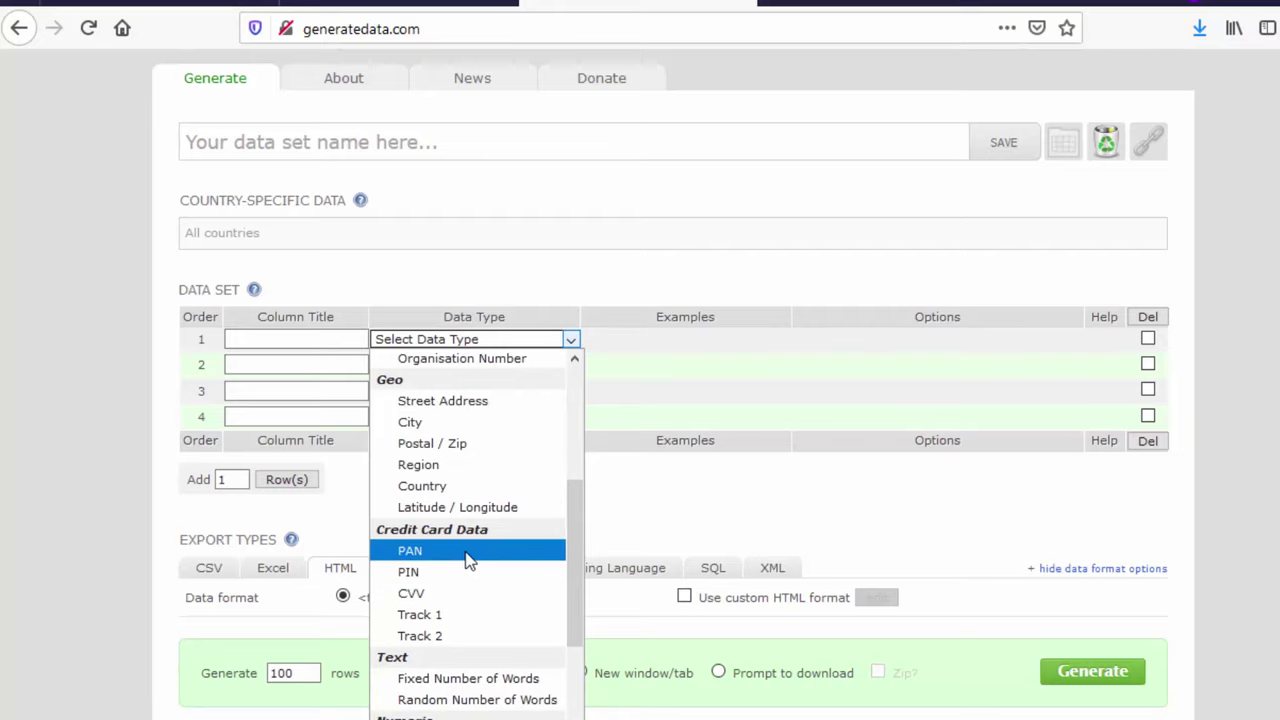
scroll(478, 560, "up", 2)
scroll(478, 560, "up", 2)
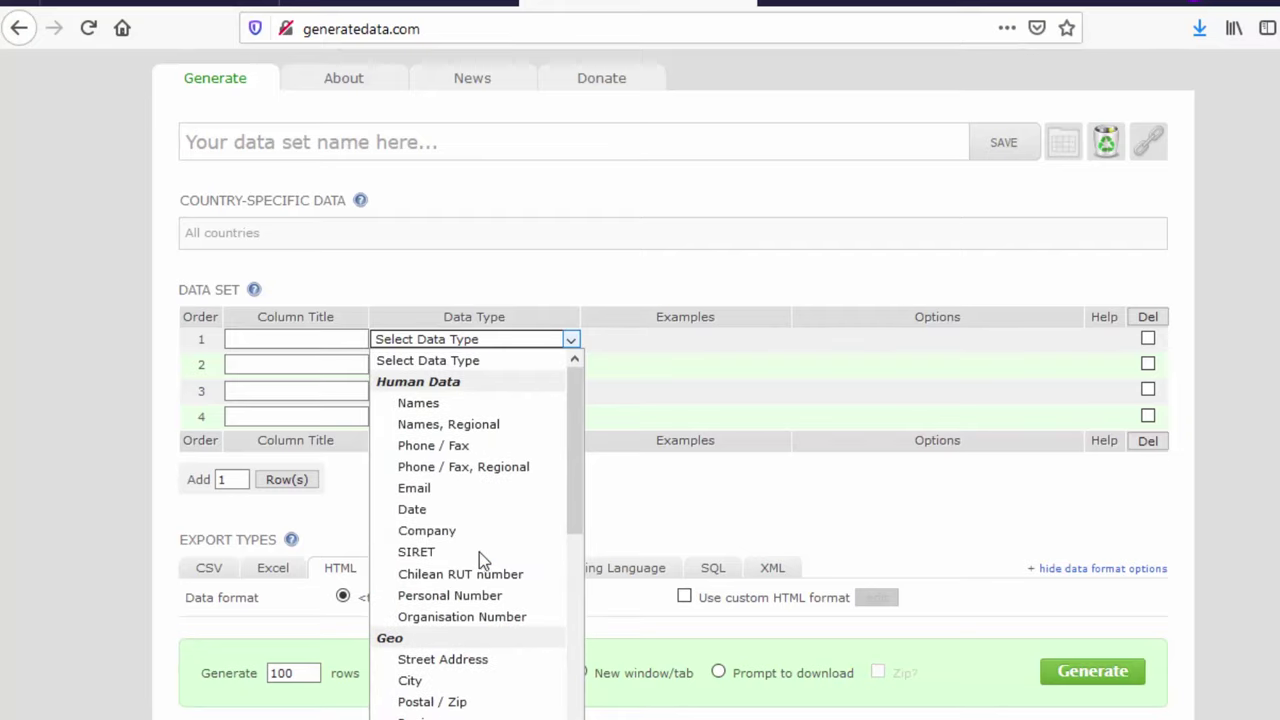
Set row 1's data type to Names
left_click(470, 403)
left_click(540, 348)
left_click(494, 405)
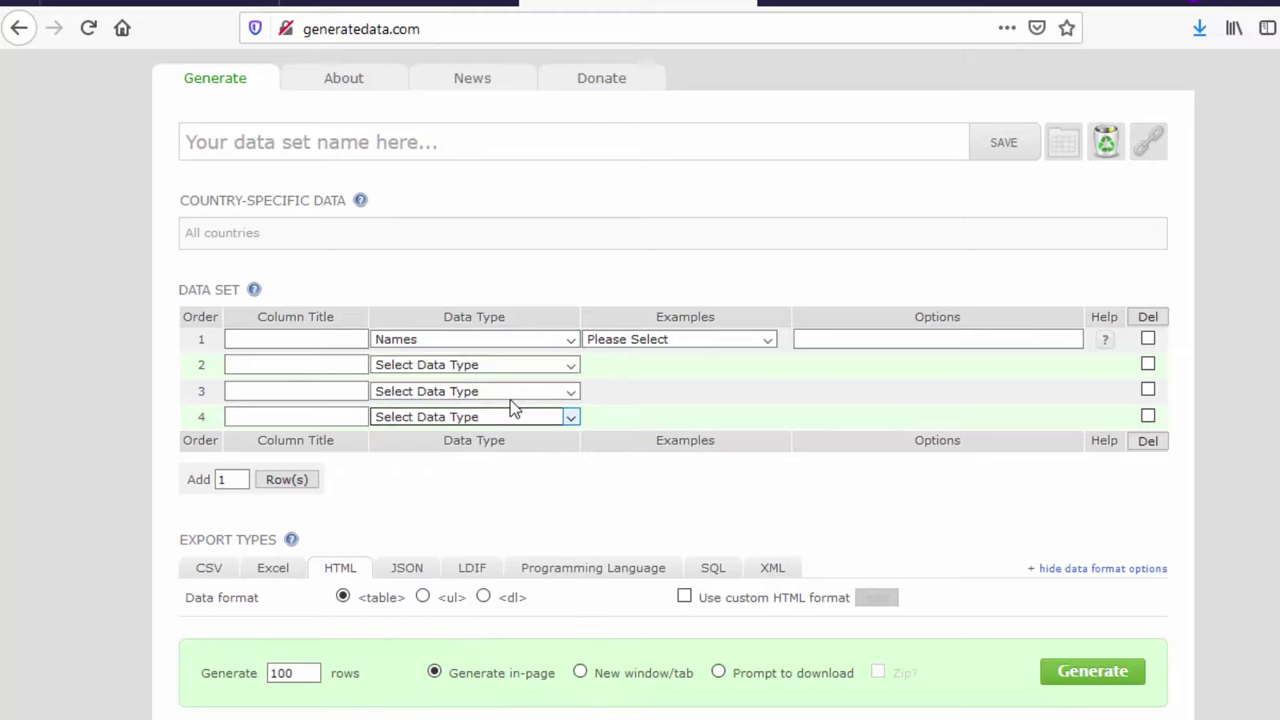
Make row 2 Phone / Fax with Different formats pattern 91-xxxxx-xxxxx, and row 3 Date
left_click(495, 362)
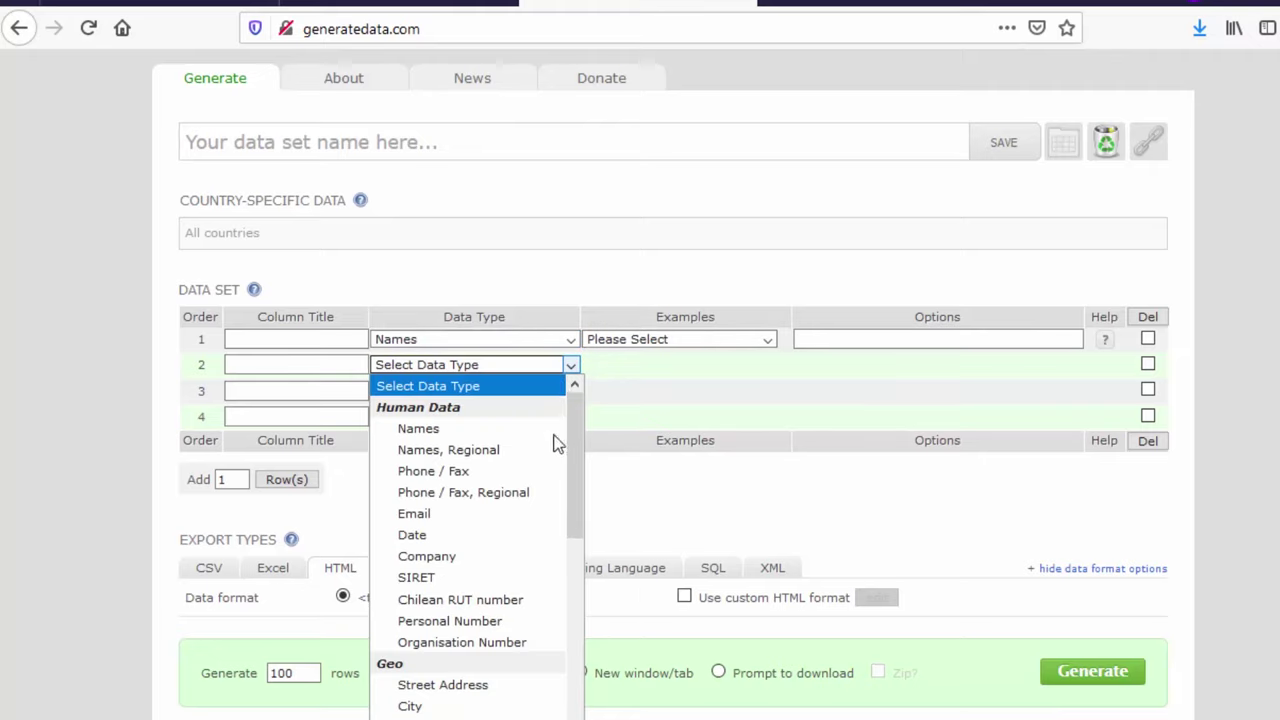
left_click(466, 471)
left_click(655, 366)
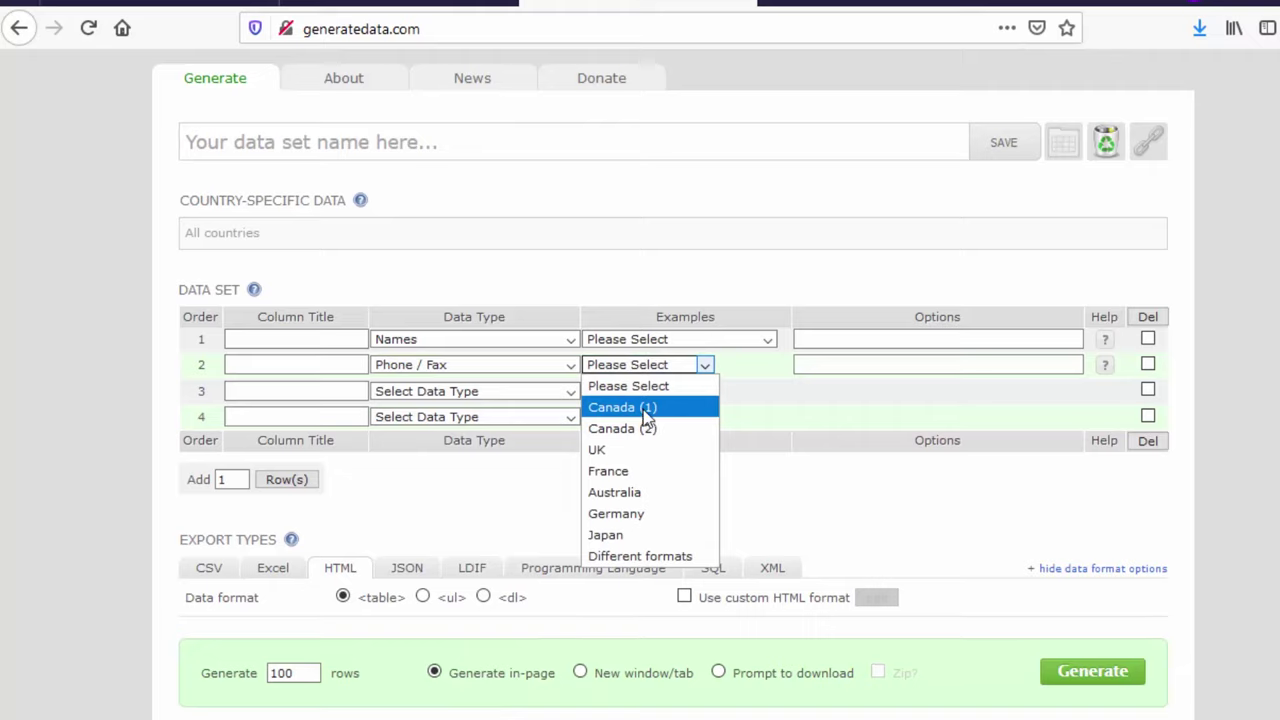
left_click(647, 410)
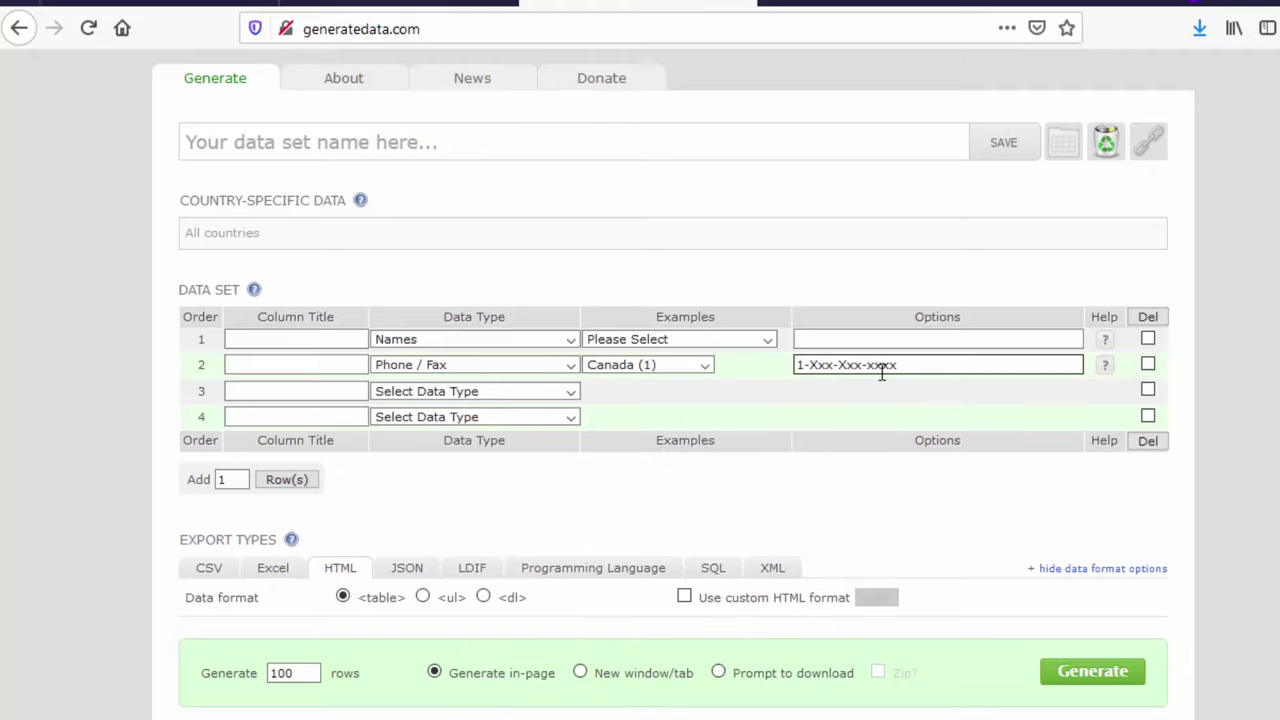
left_click(688, 367)
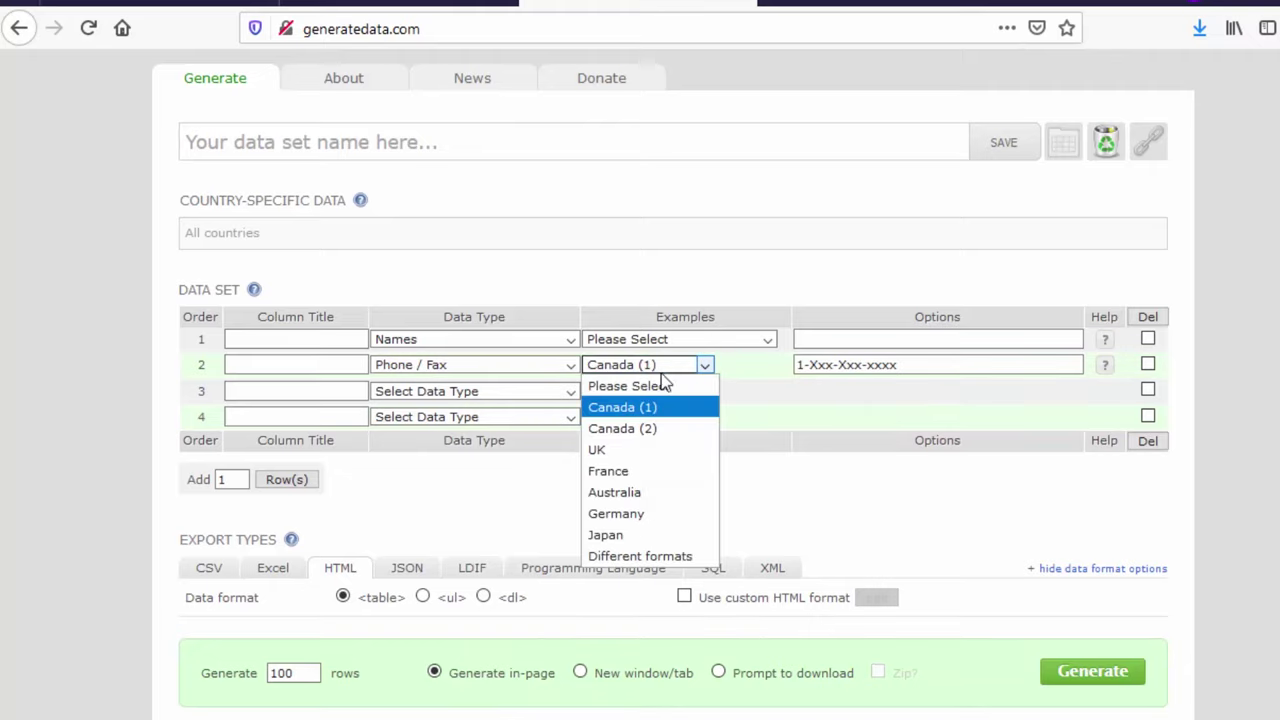
left_click(668, 560)
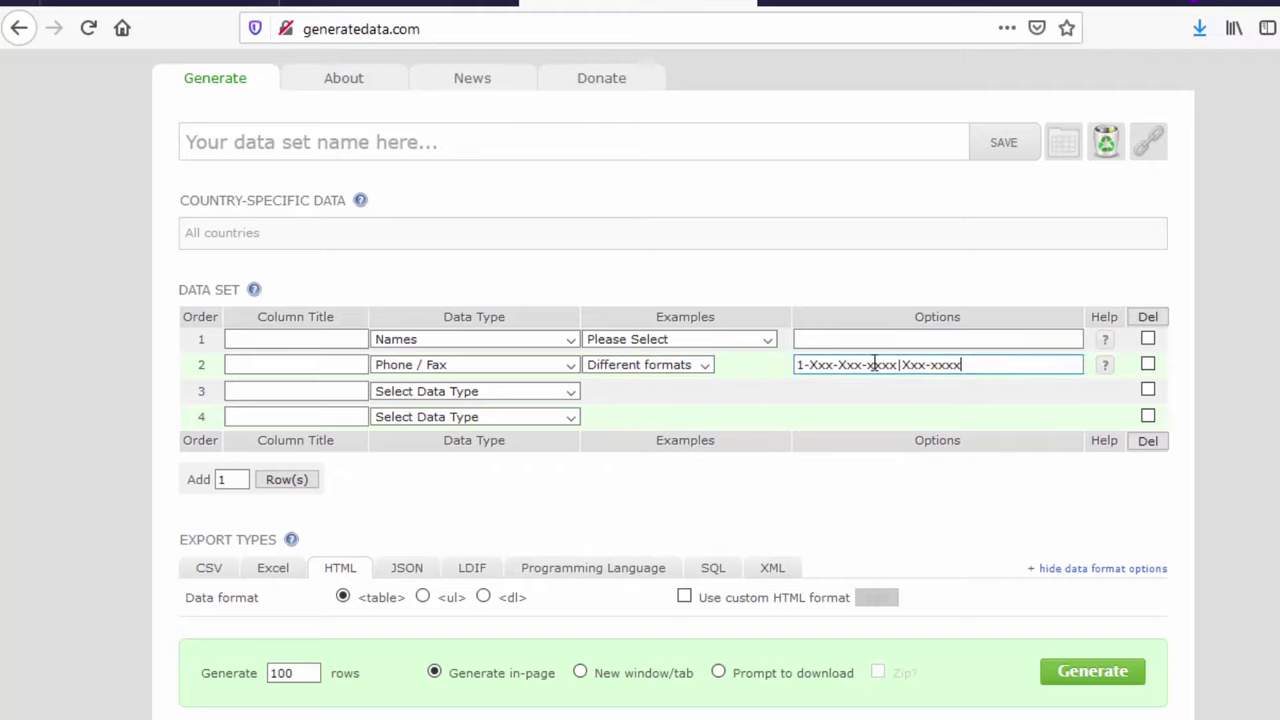
left_click_drag(962, 366, 777, 370)
type("91-xx")
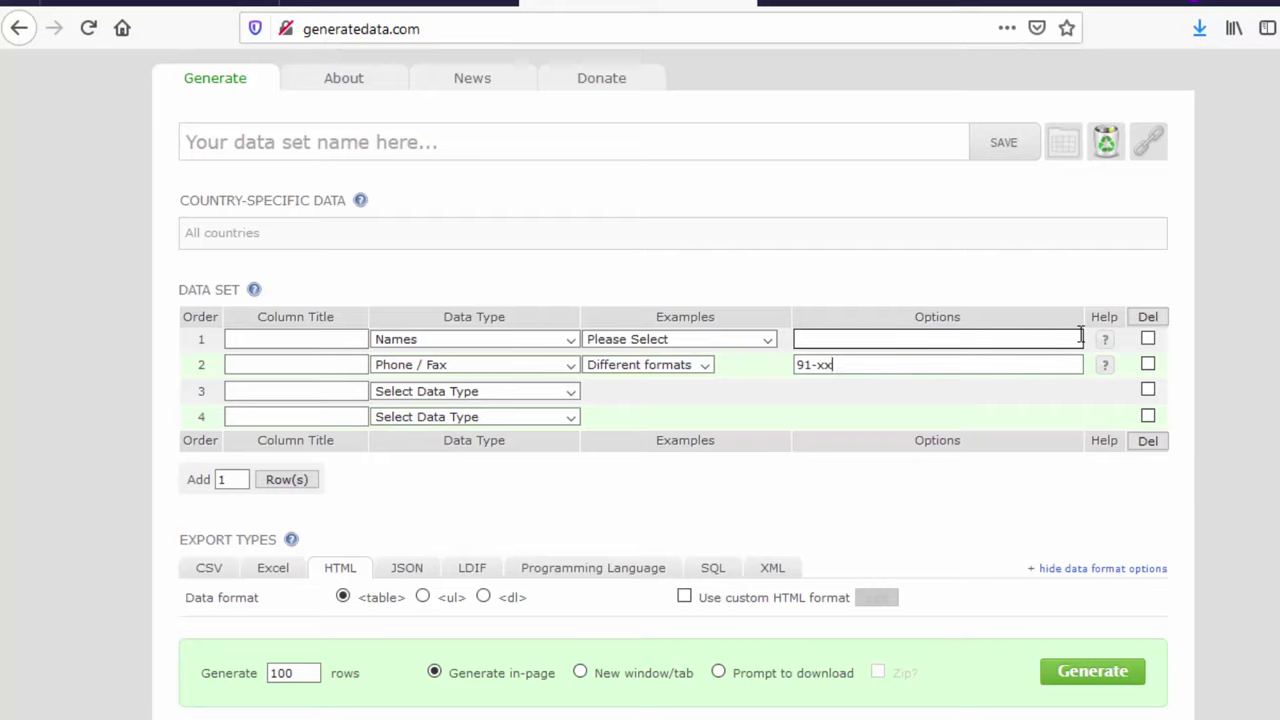
type("xxx")
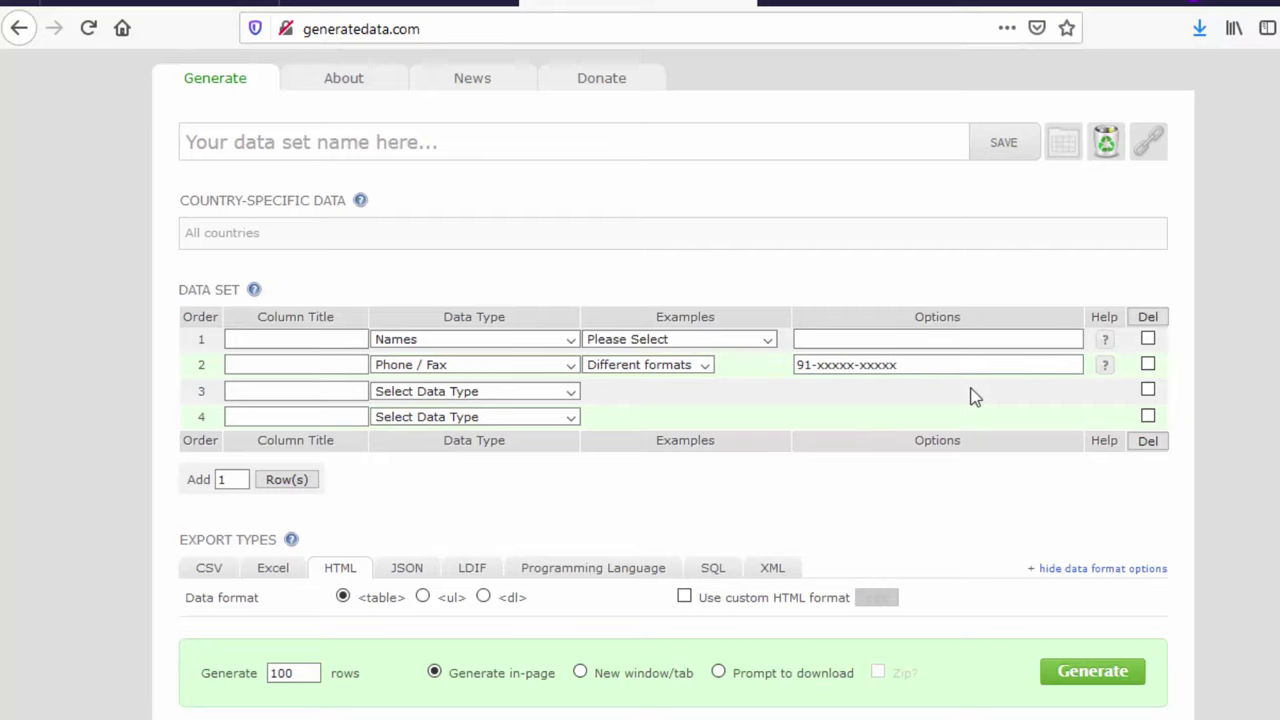
left_click(543, 393)
left_click(482, 562)
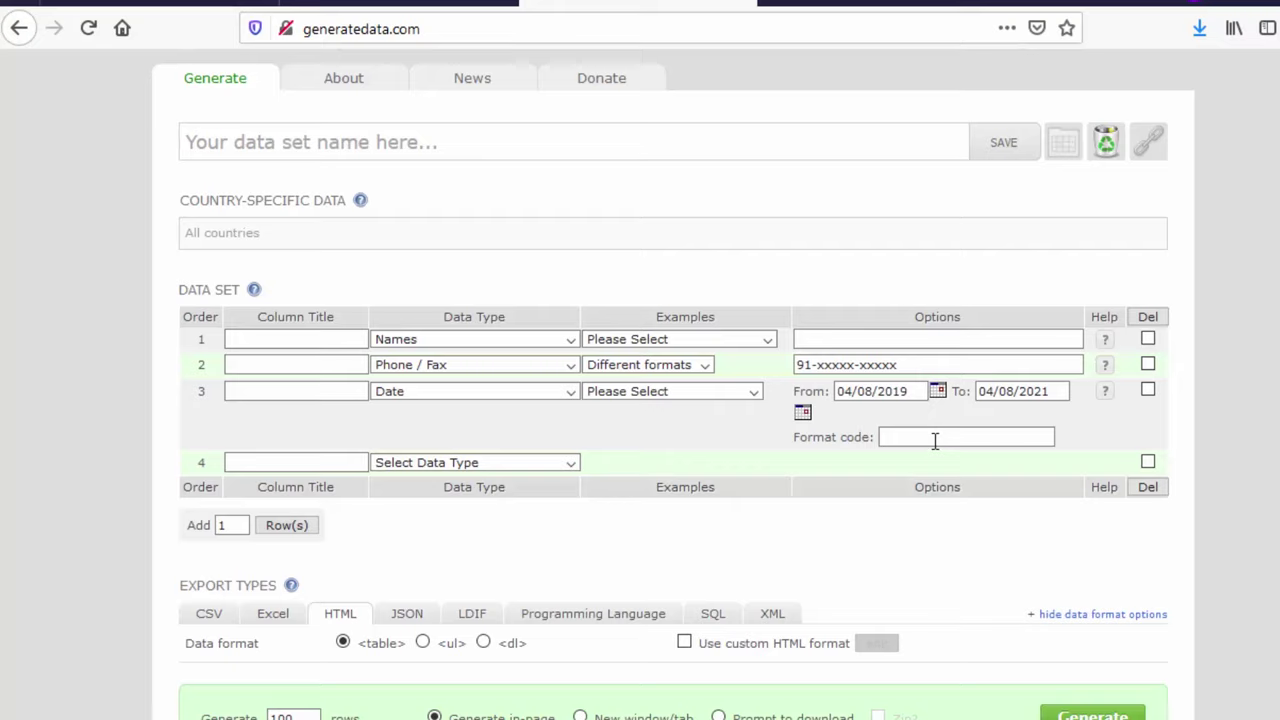
Delete the Date row and set the new row 3 to City
left_click(1148, 390)
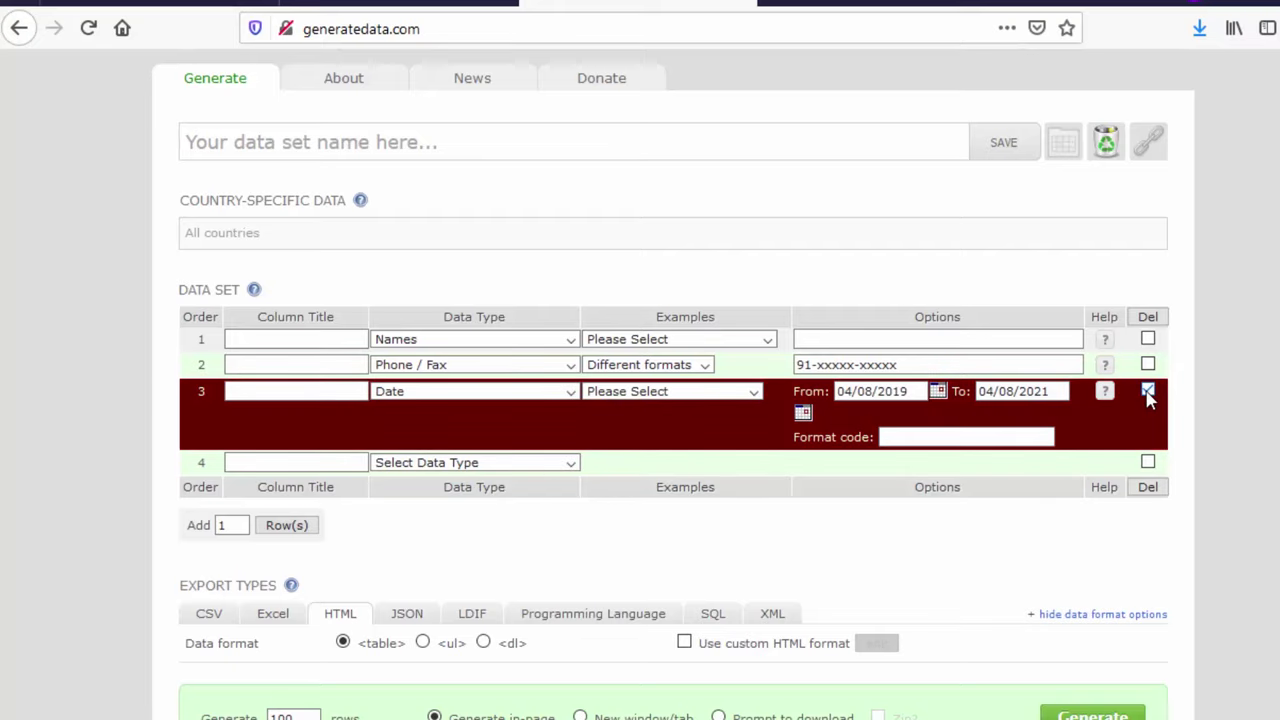
left_click(1148, 487)
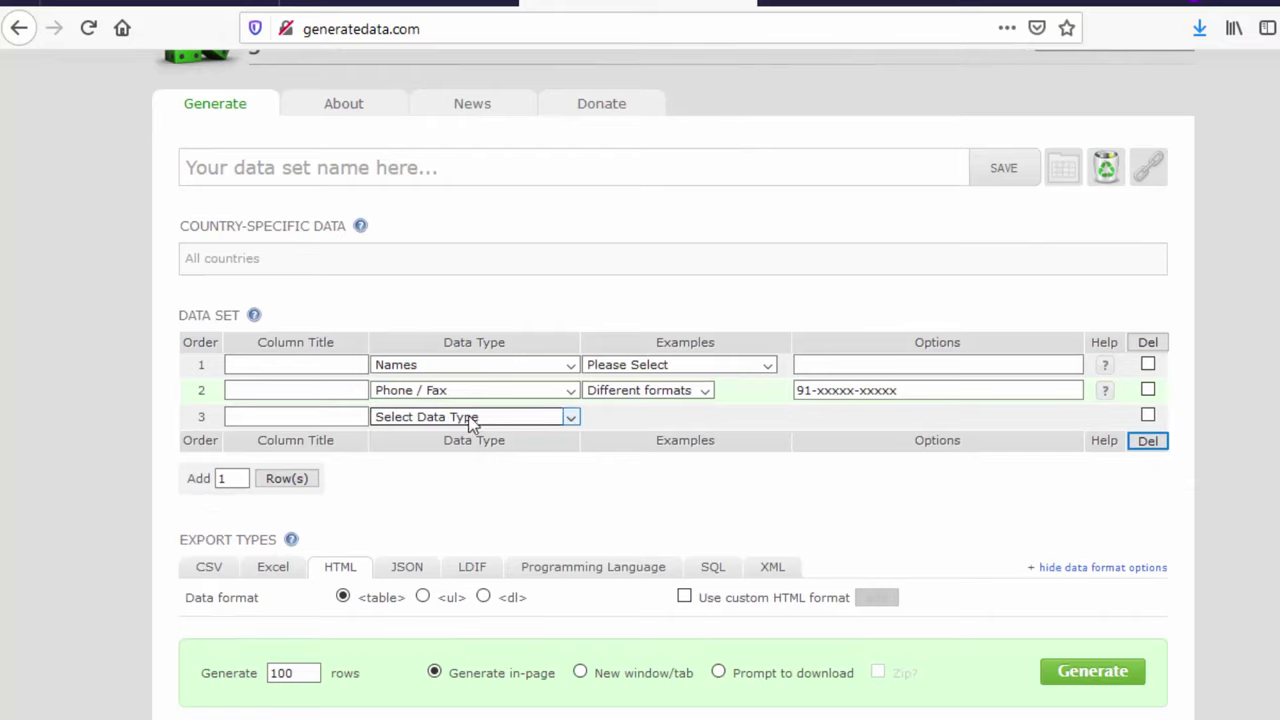
left_click(398, 420)
left_click(436, 376)
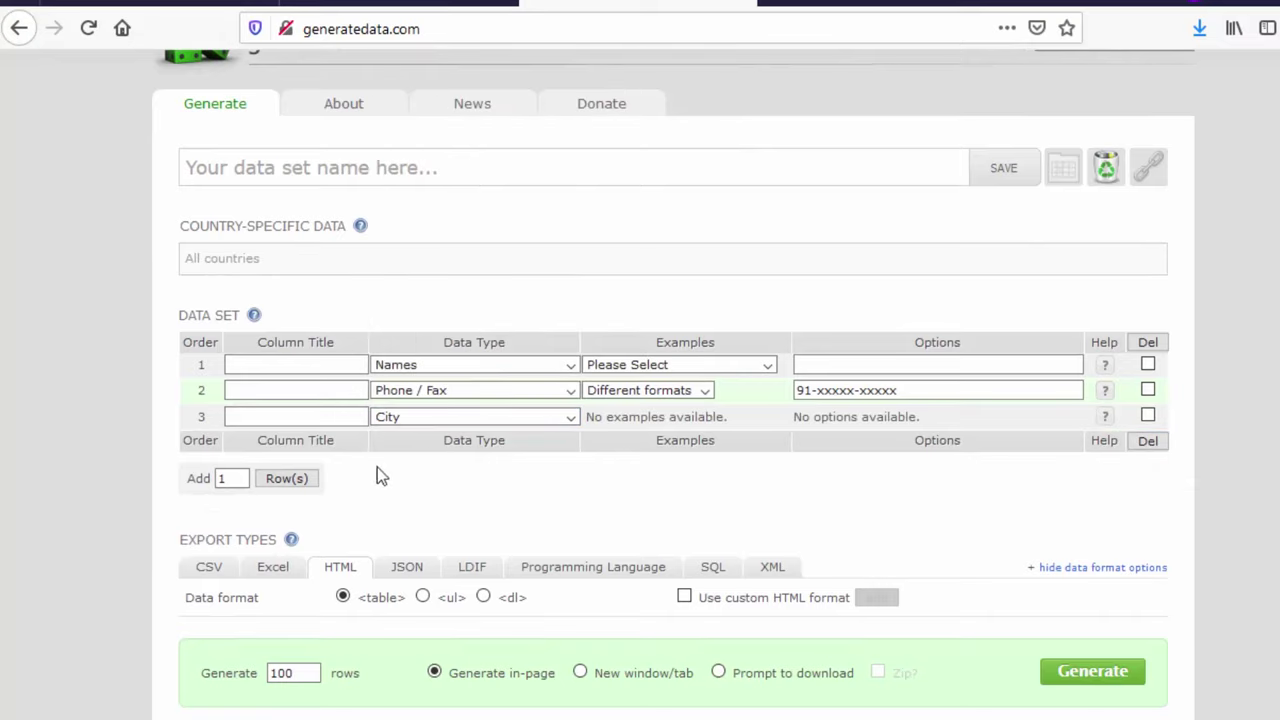
Add a fourth row generating Country and title the first column 'Name'
left_click(279, 477)
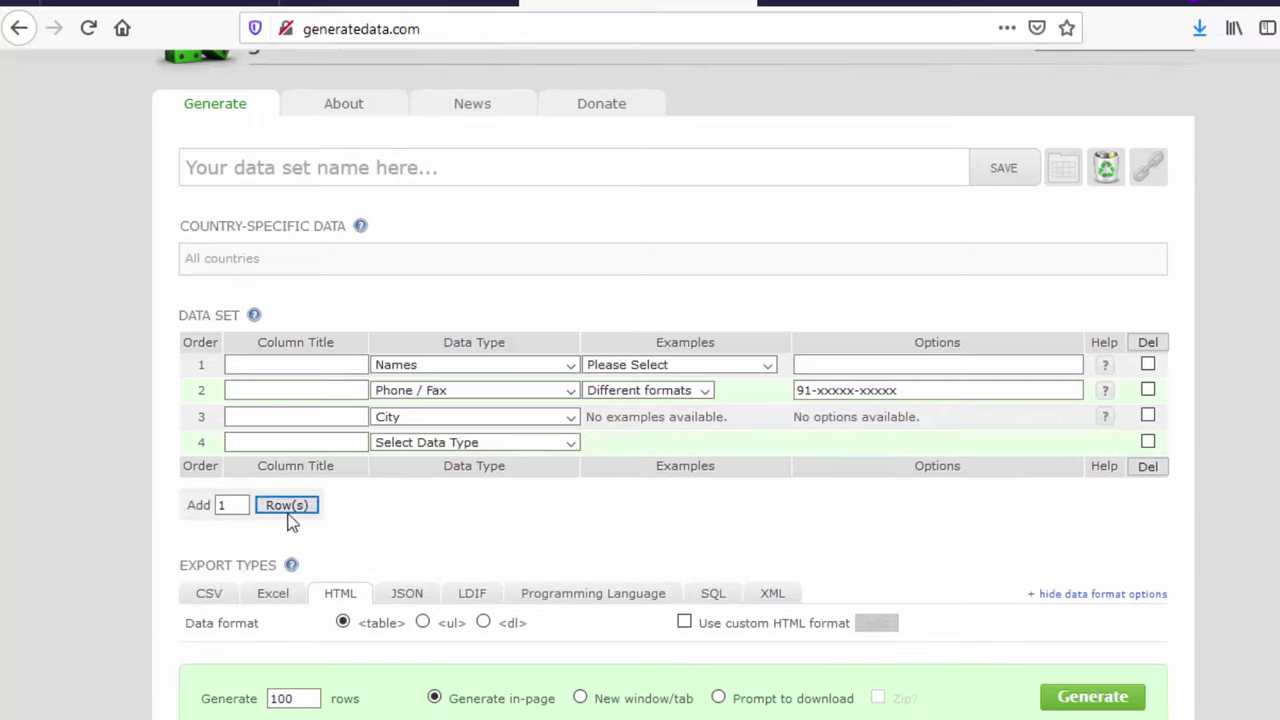
left_click(460, 442)
left_click(460, 378)
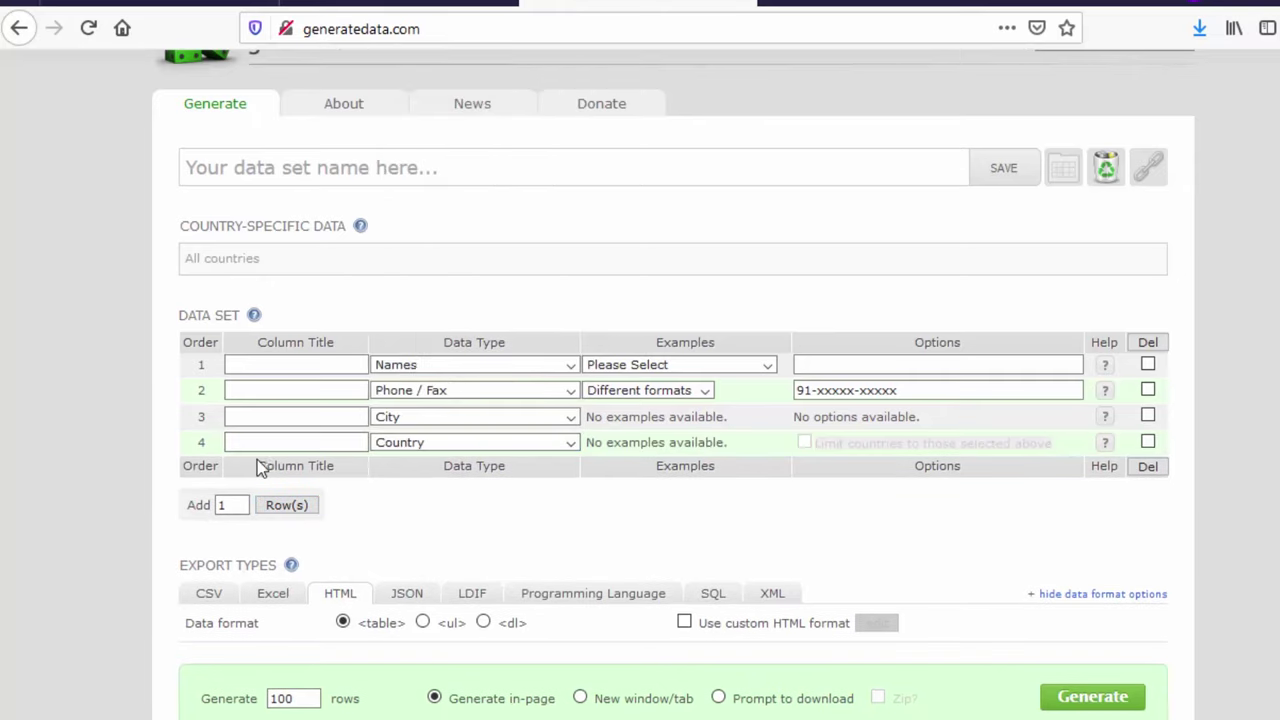
left_click(309, 367)
type("Name")
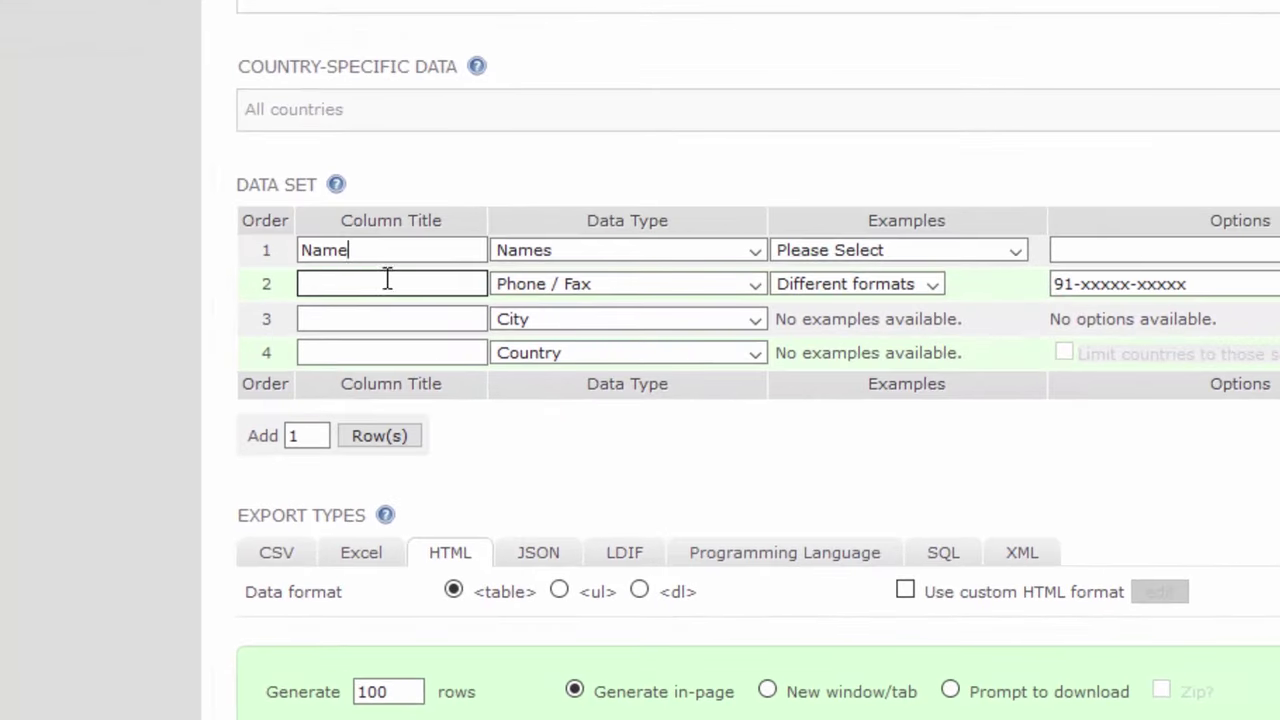
Title the remaining columns Contact, City and Nation, and choose Excel as the export type
left_click(386, 284)
left_click(383, 318)
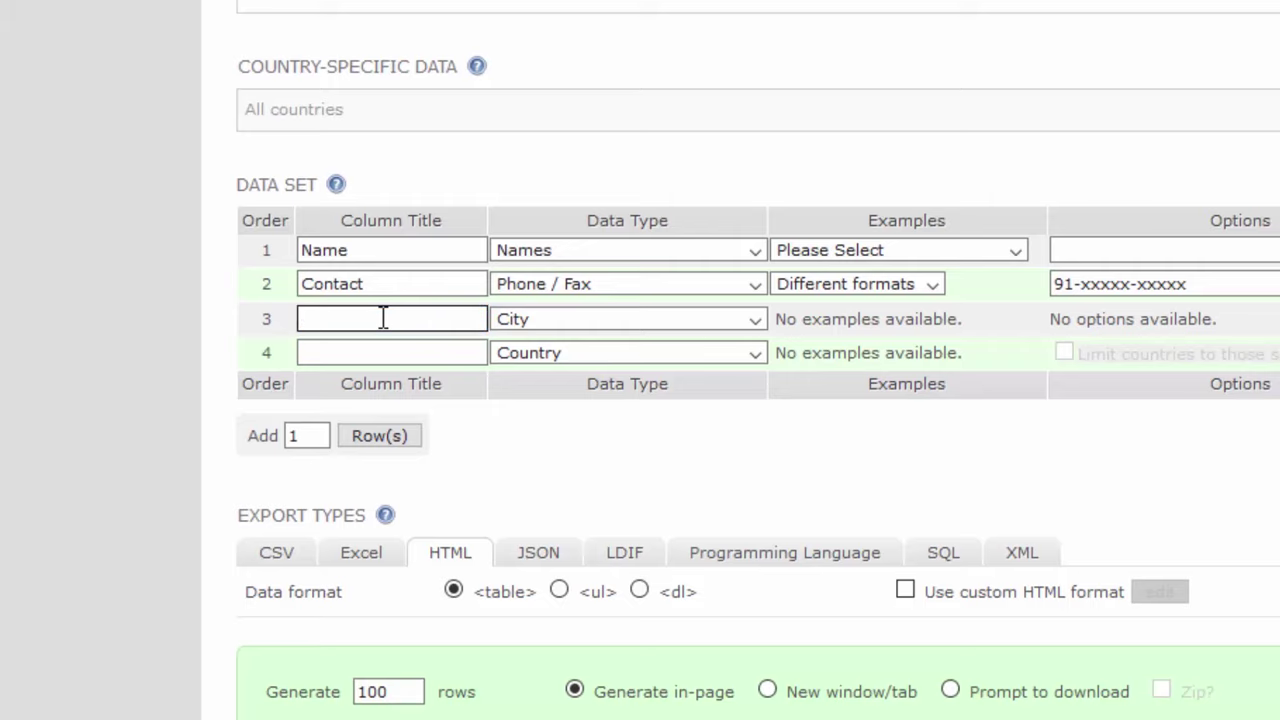
type("City")
left_click(370, 344)
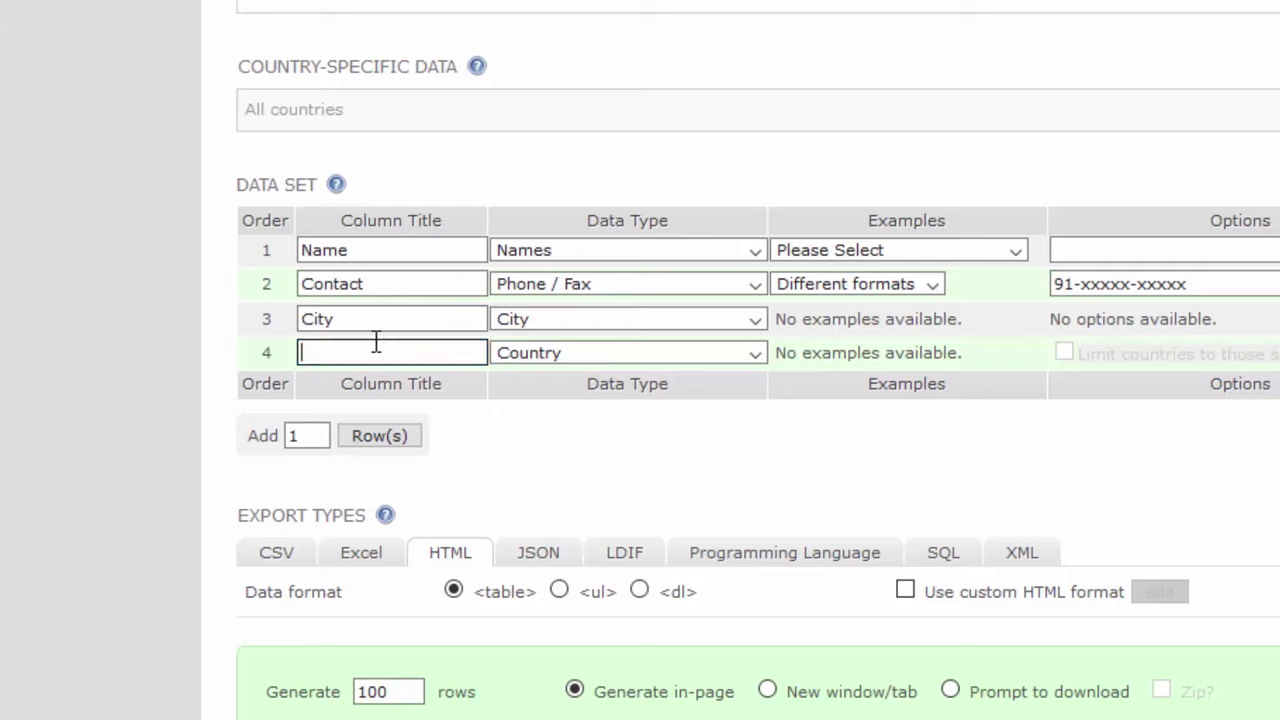
type("Nation")
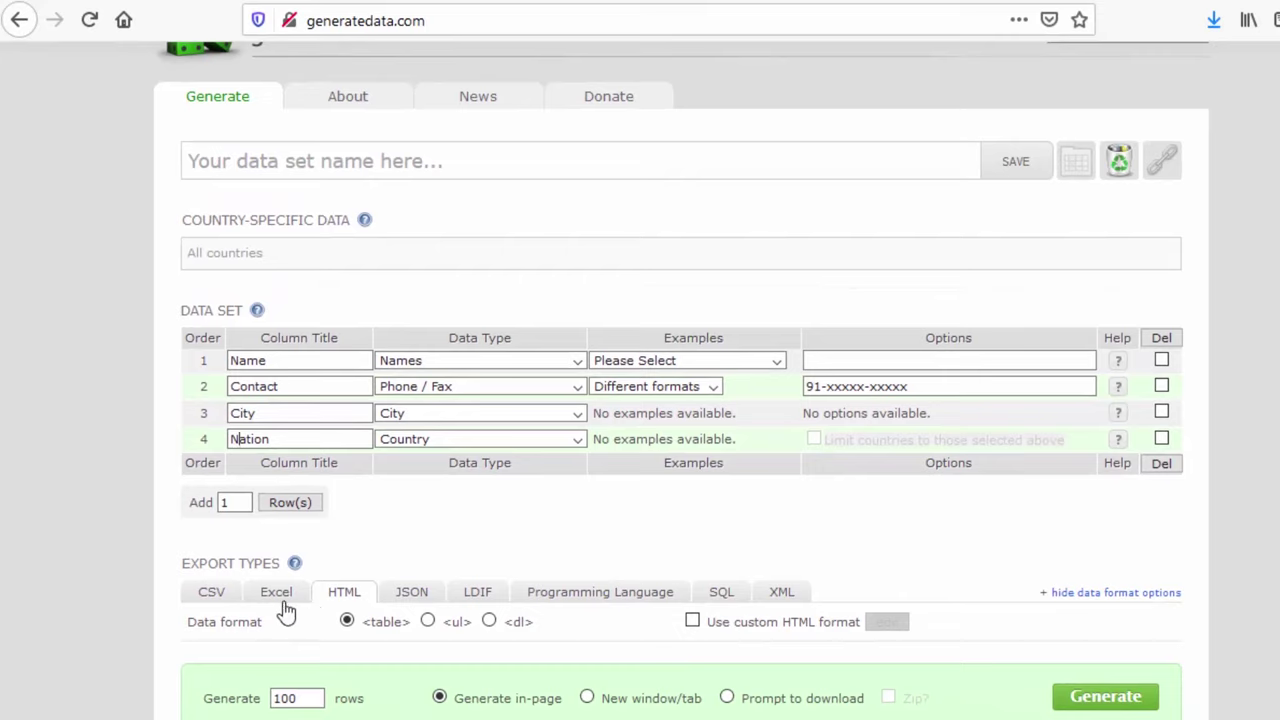
left_click(281, 603)
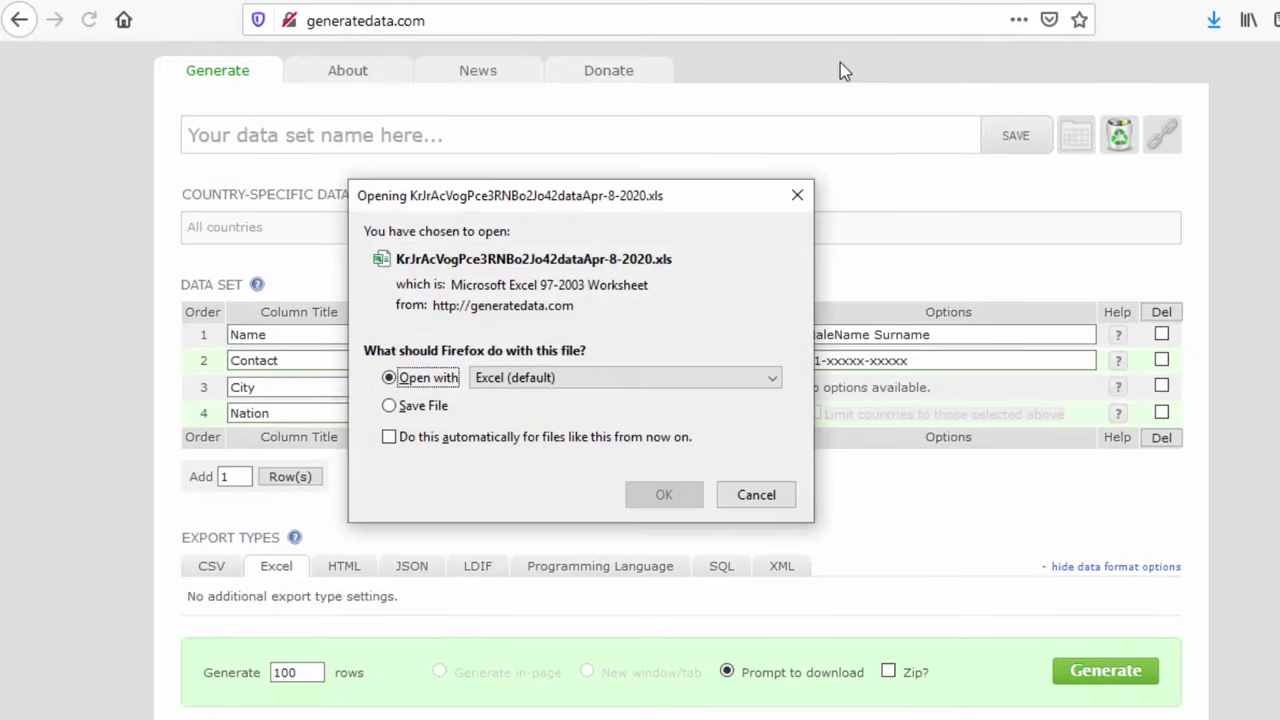
Open the generated .xls file in Excel from the download prompt
left_click_drag(606, 207, 675, 182)
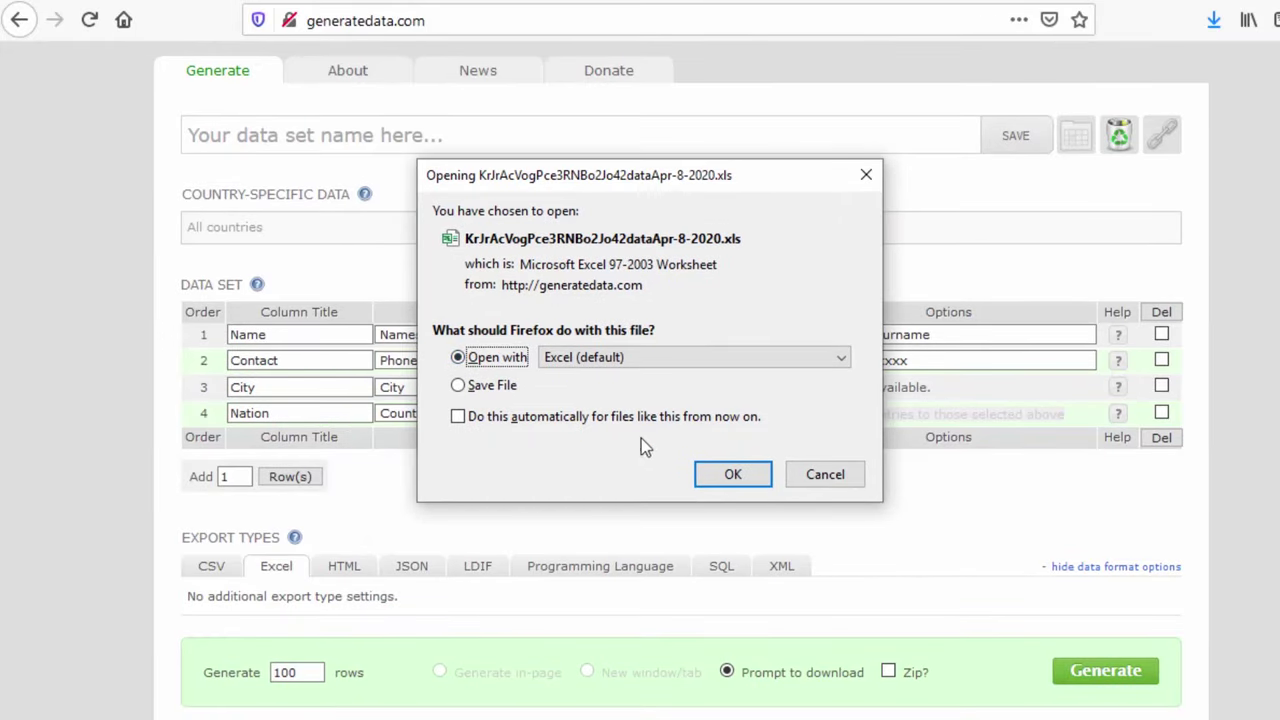
left_click(729, 474)
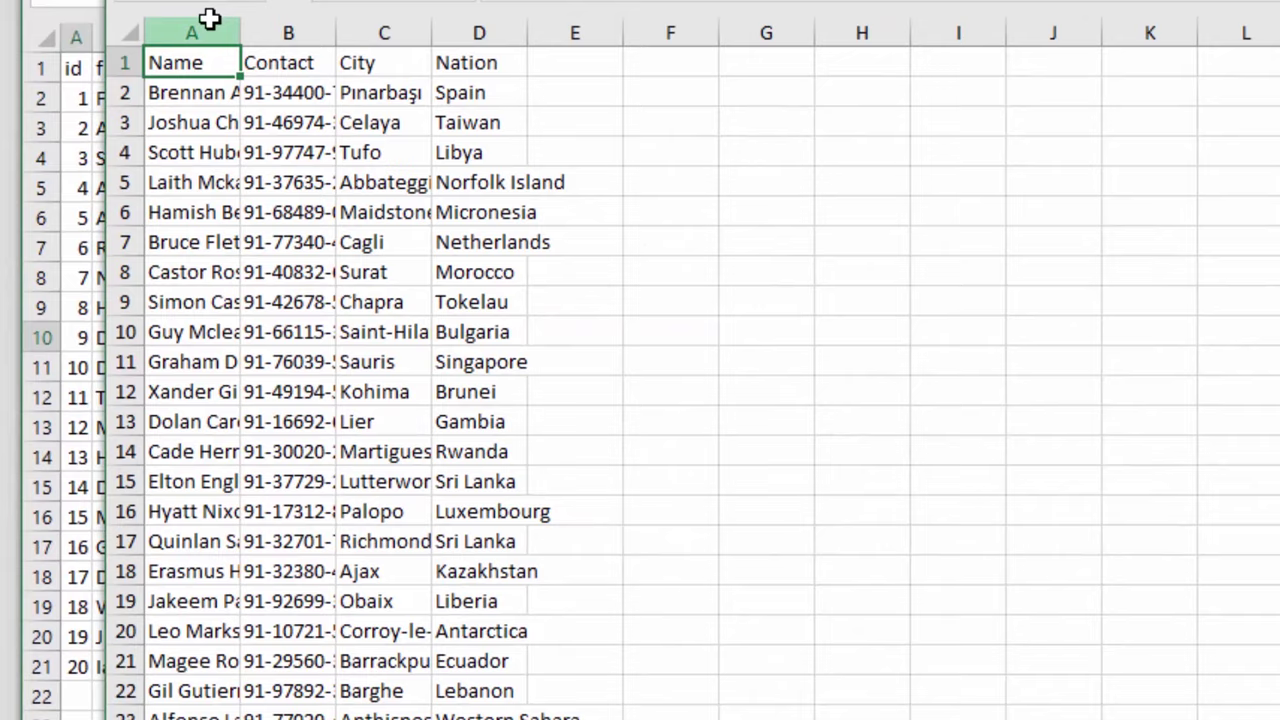
AutoFit columns A–E in Excel and scroll through the generated rows
left_click_drag(208, 18, 580, 30)
double_click(432, 30)
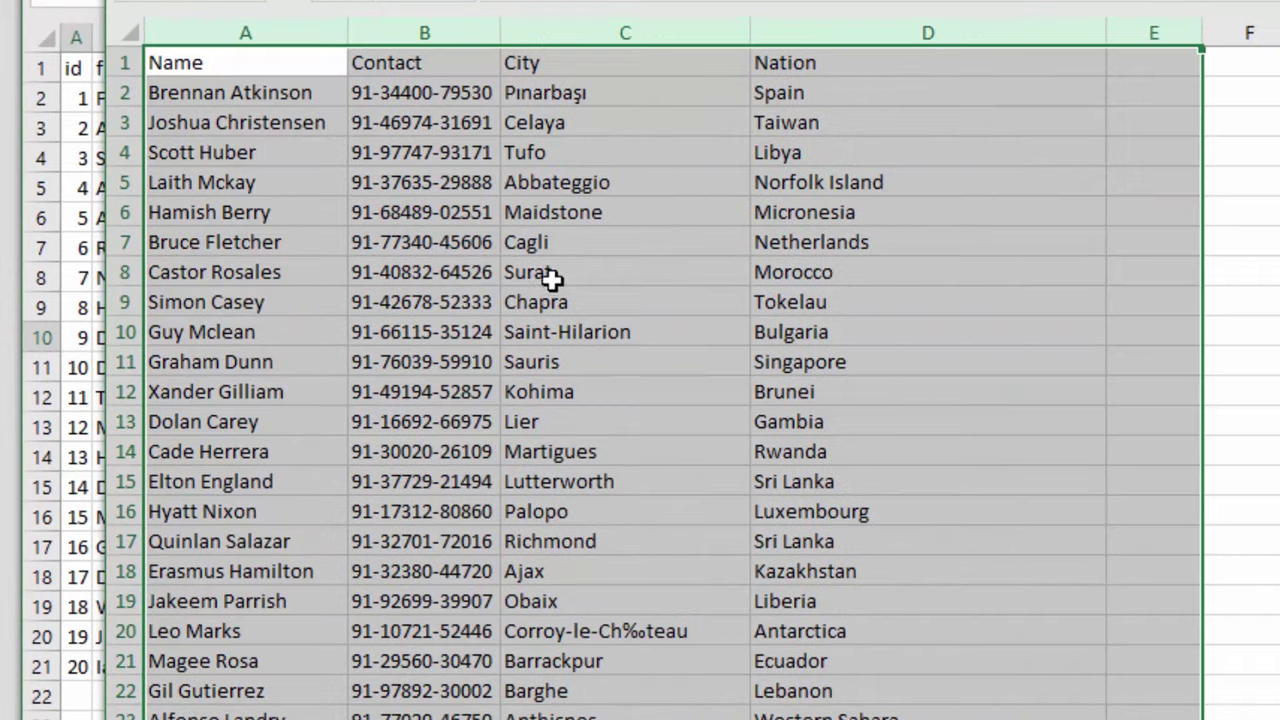
left_click(609, 271)
scroll(606, 273, "down", 9)
scroll(603, 277, "down", 4)
scroll(560, 278, "down", 10)
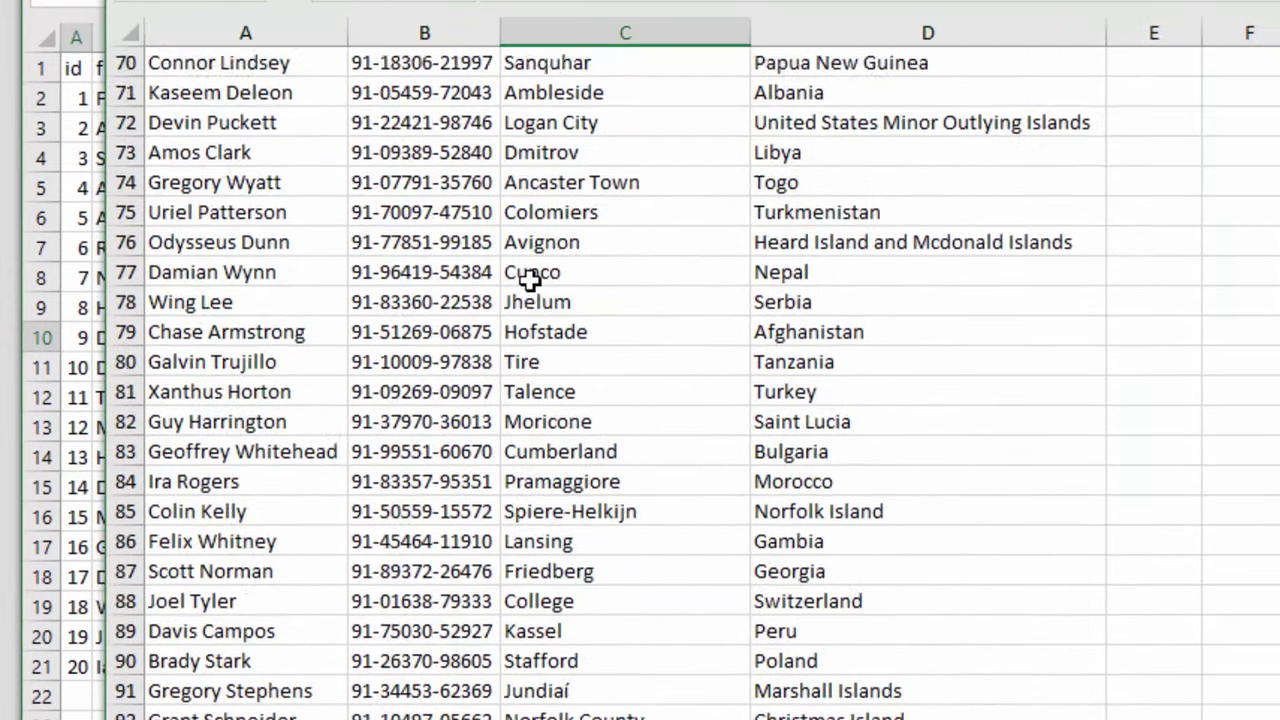
scroll(530, 280, "down", 10)
scroll(529, 278, "up", 2)
scroll(529, 278, "up", 12)
scroll(528, 280, "up", 10)
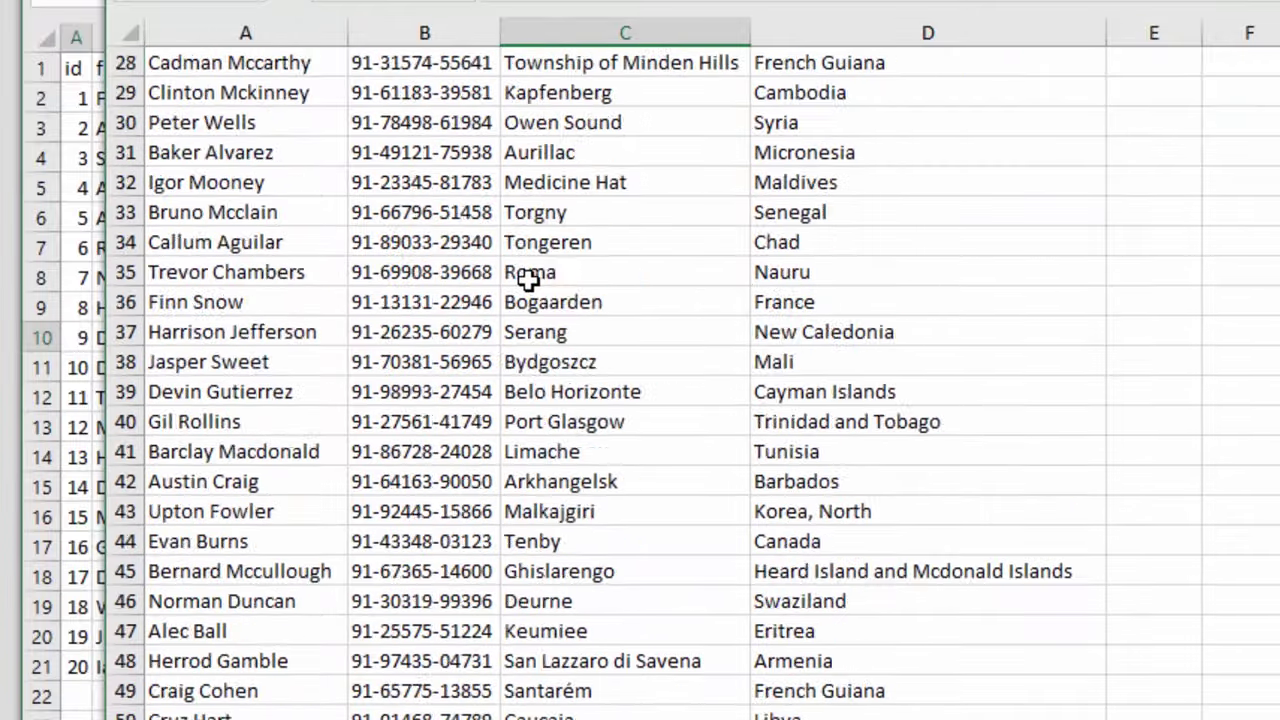
scroll(528, 280, "up", 9)
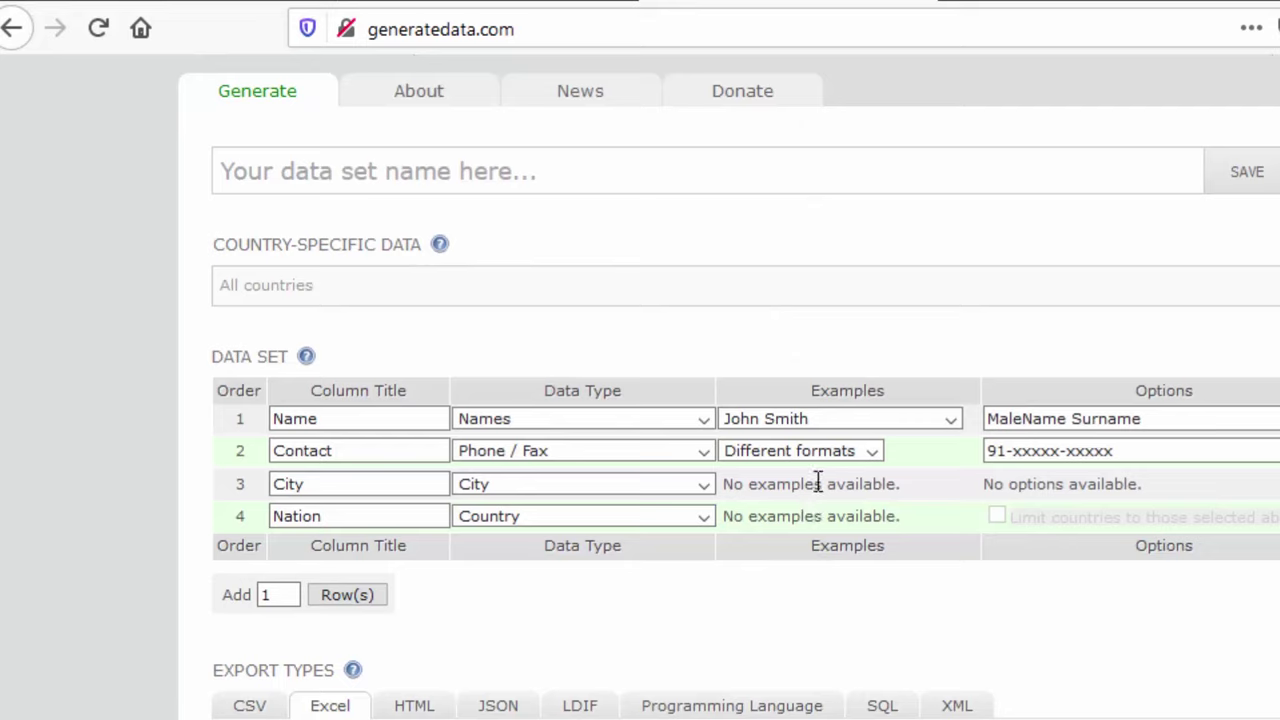
left_click(876, 451)
left_click(948, 420)
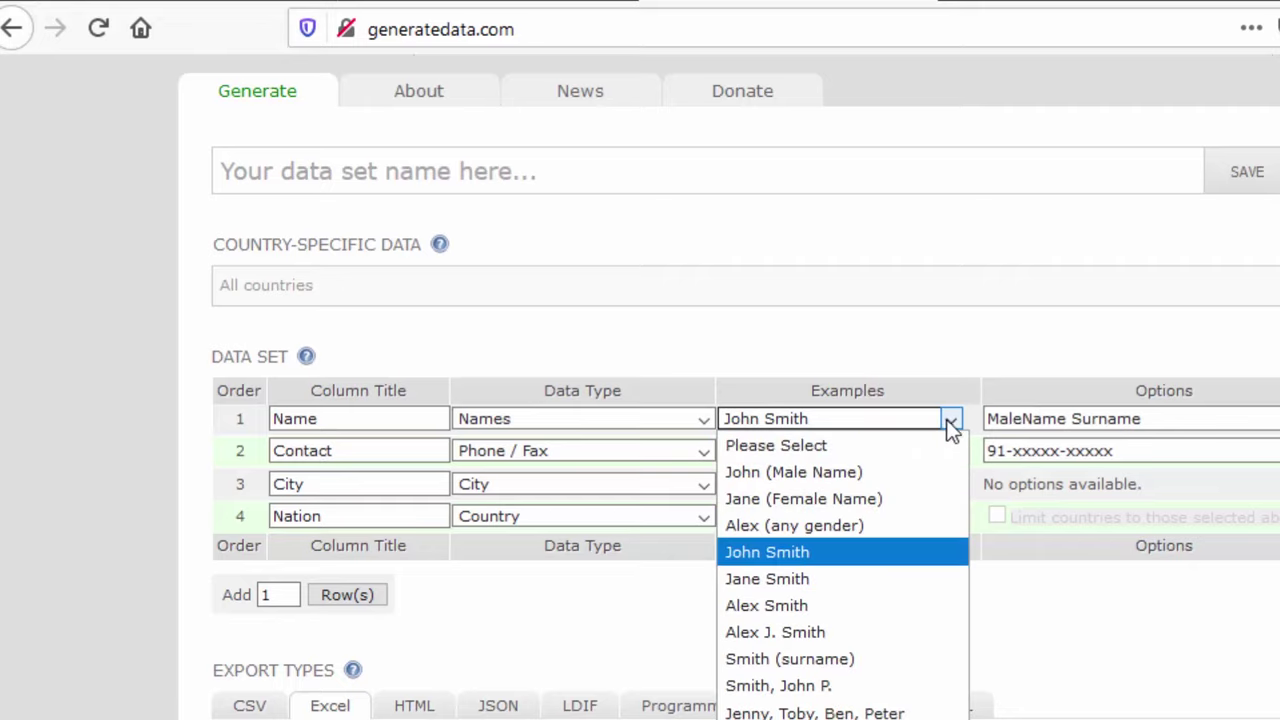
left_click(955, 424)
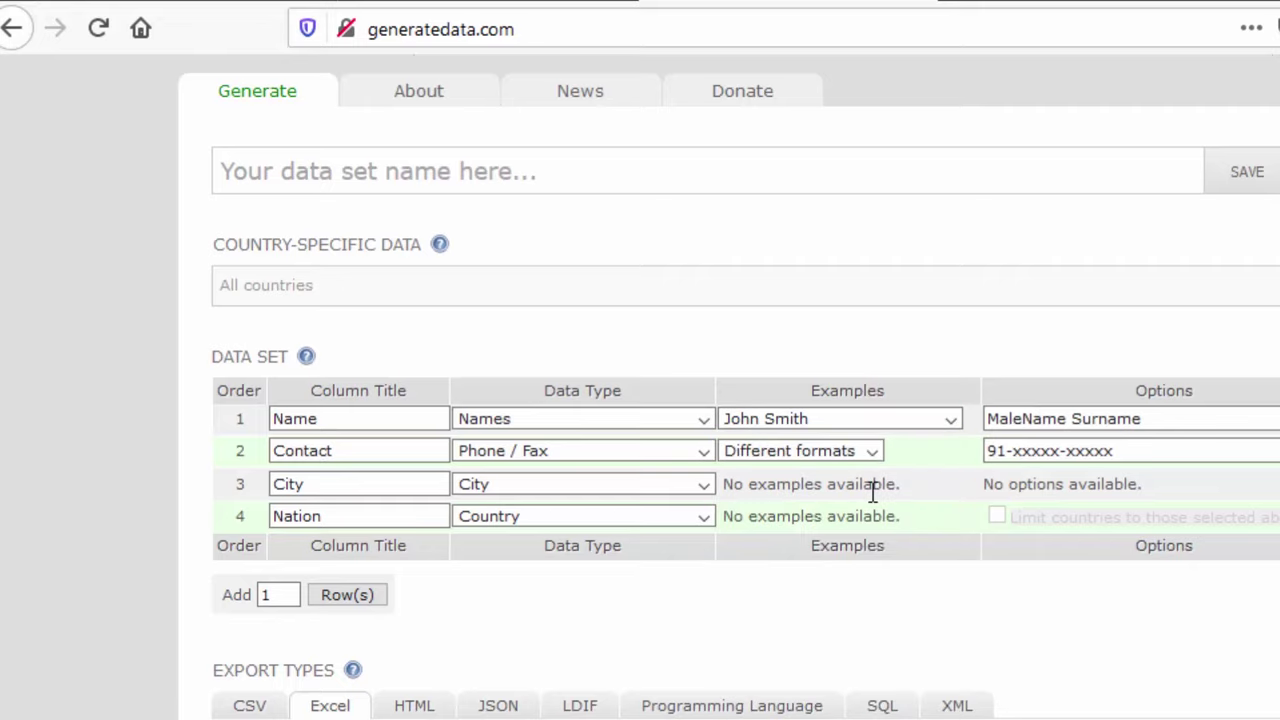